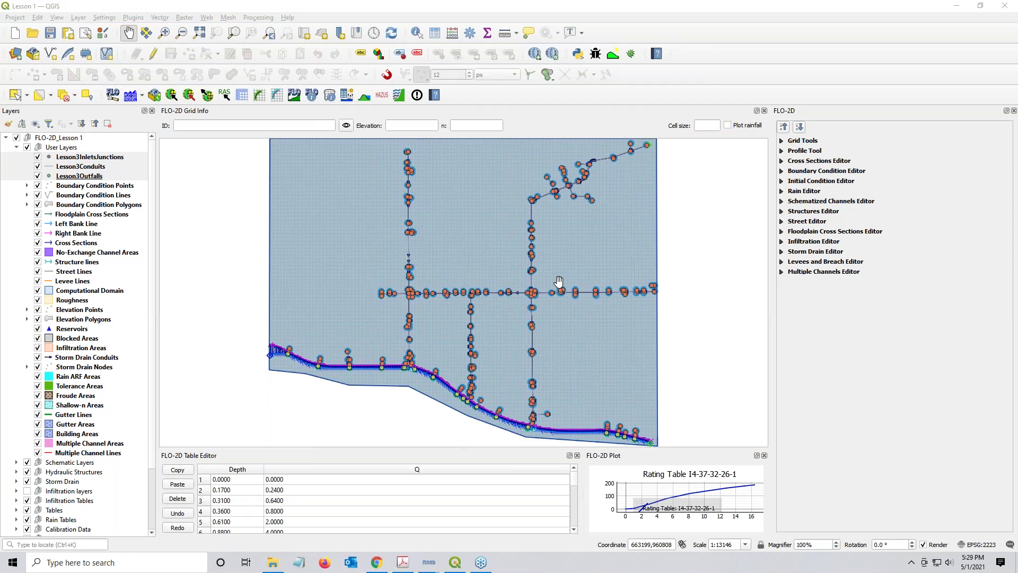
Check the running FLOW DEPTH simulation display, then locate the Lesson 3 Complete.7z archive
mouse_move(431, 567)
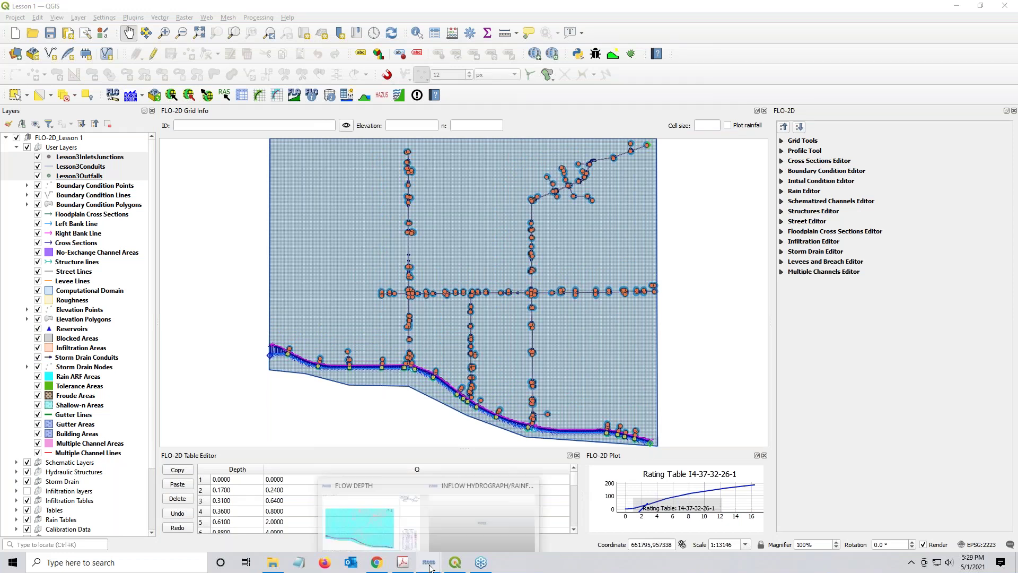
left_click(397, 540)
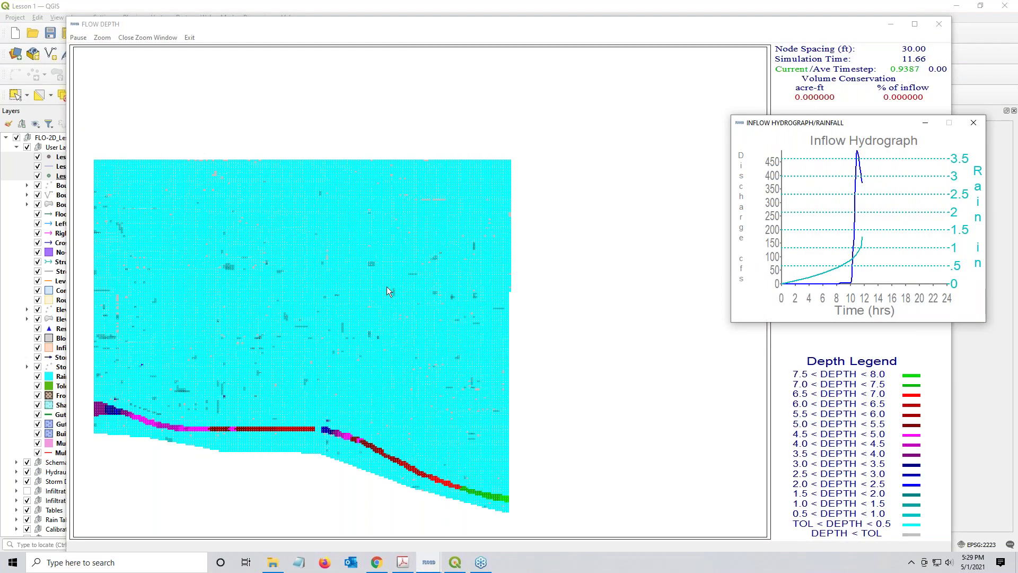
left_click(890, 24)
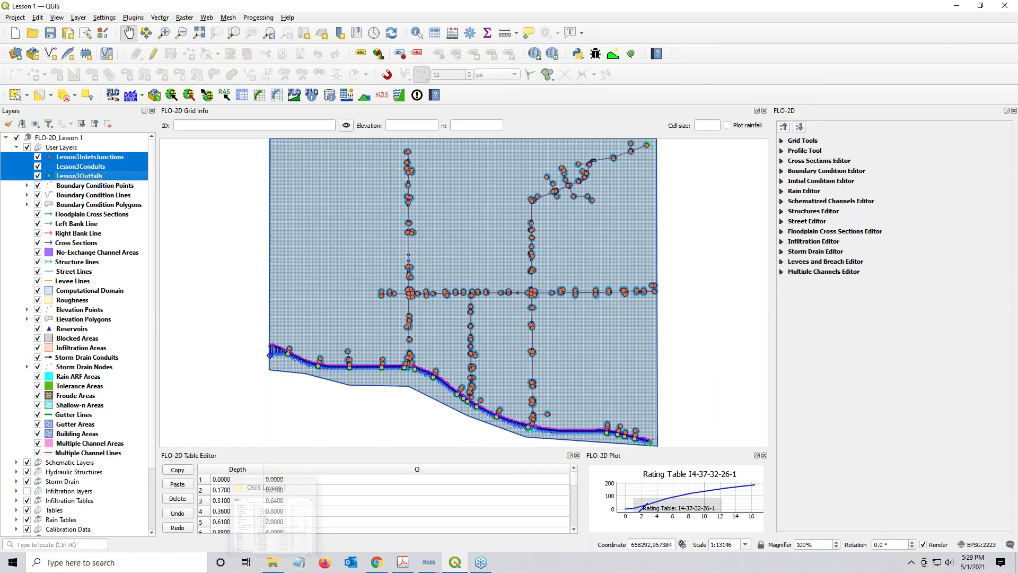
left_click(300, 563)
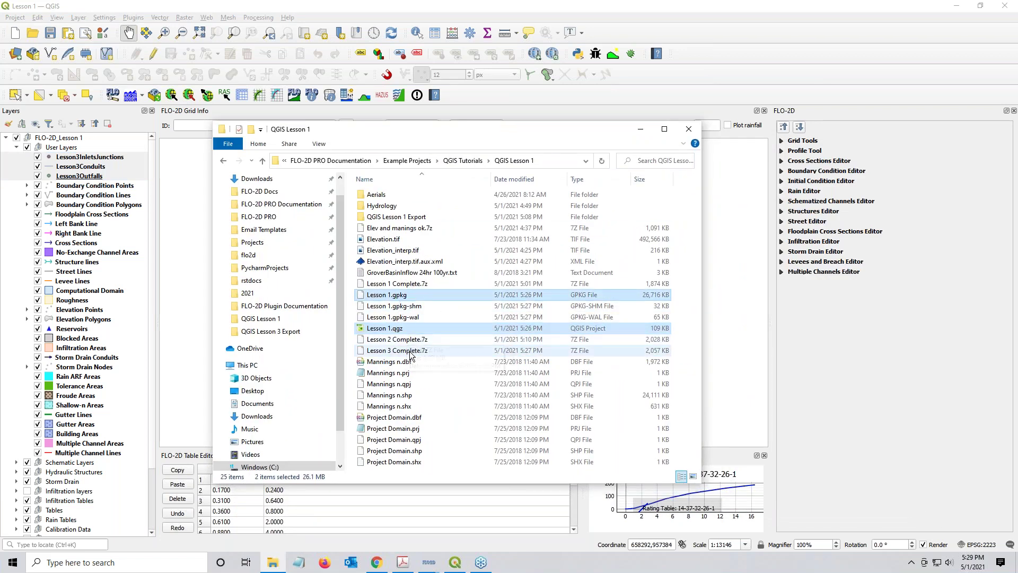
left_click(407, 353)
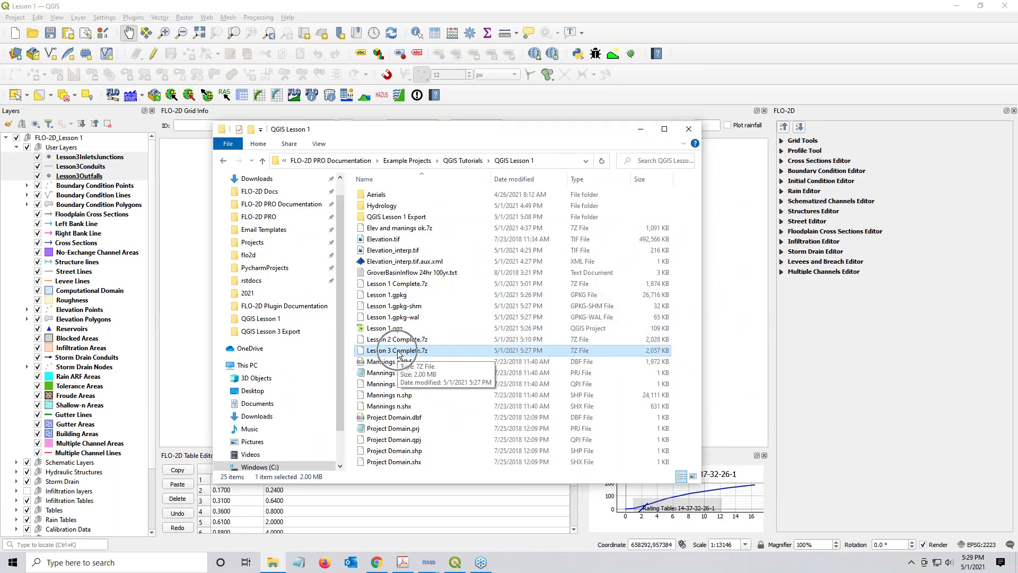
left_click_drag(494, 130, 519, 130)
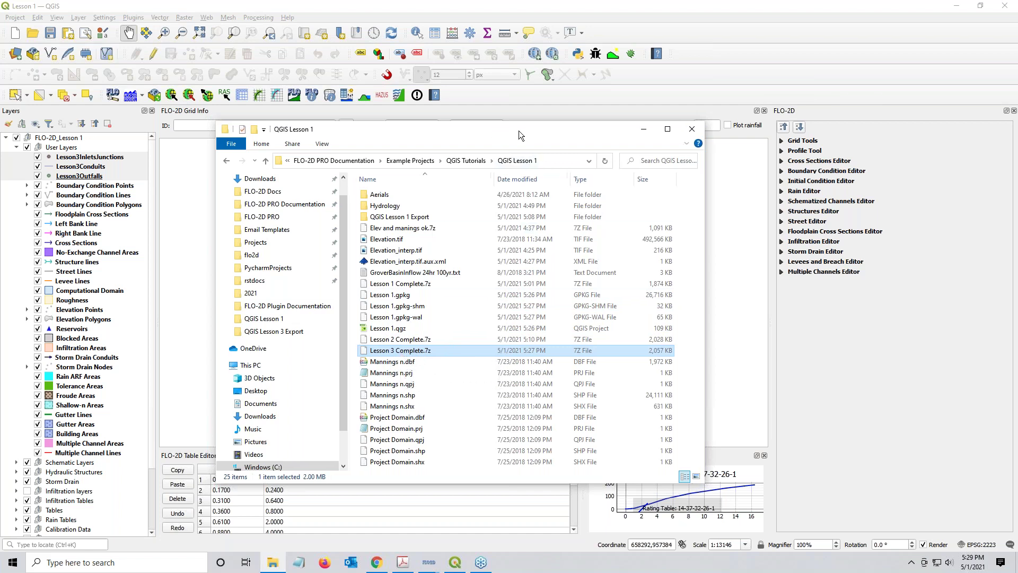
key("super+Down")
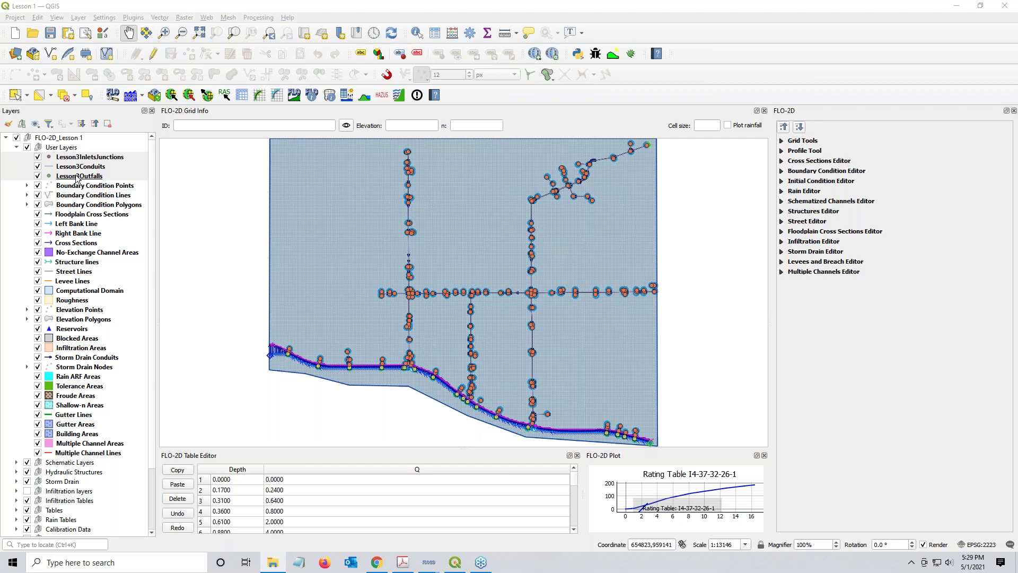
Move the three Lesson3 storm drain layers to the bottom of the layer list and hide them
left_click_drag(77, 179, 7, 246)
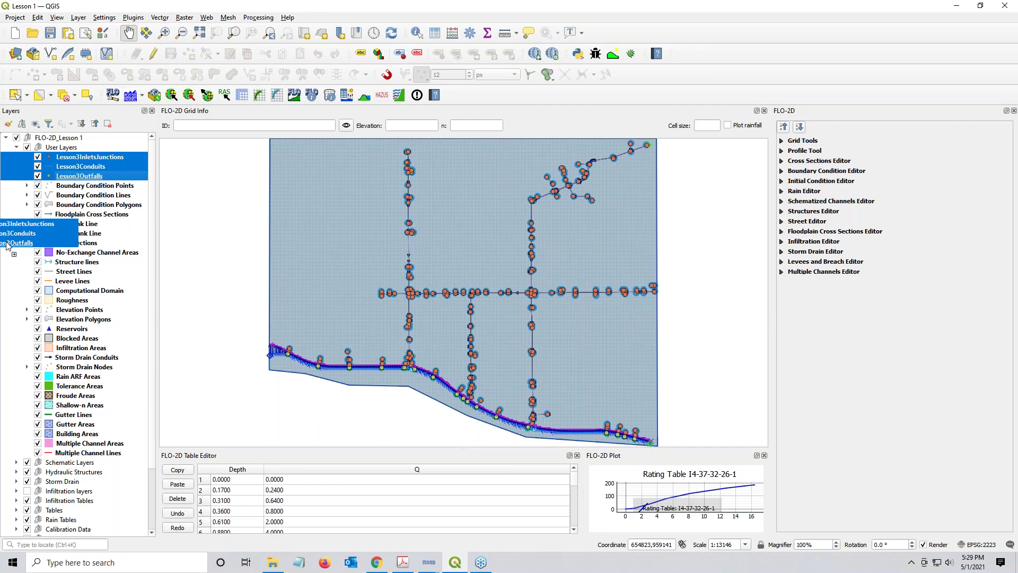
left_click_drag(7, 245, 7, 245)
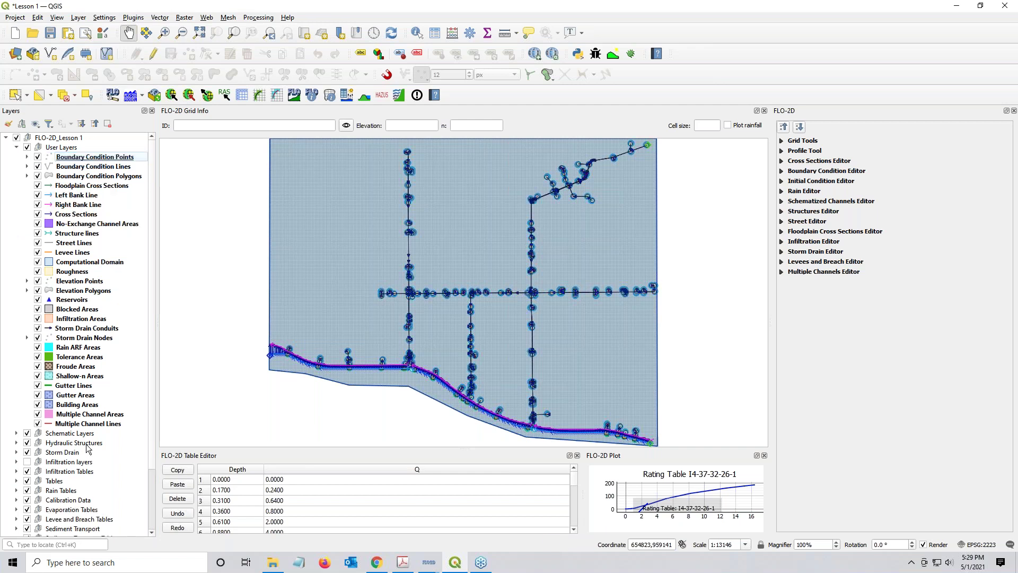
scroll(48, 533, "down", 5)
left_click(17, 513)
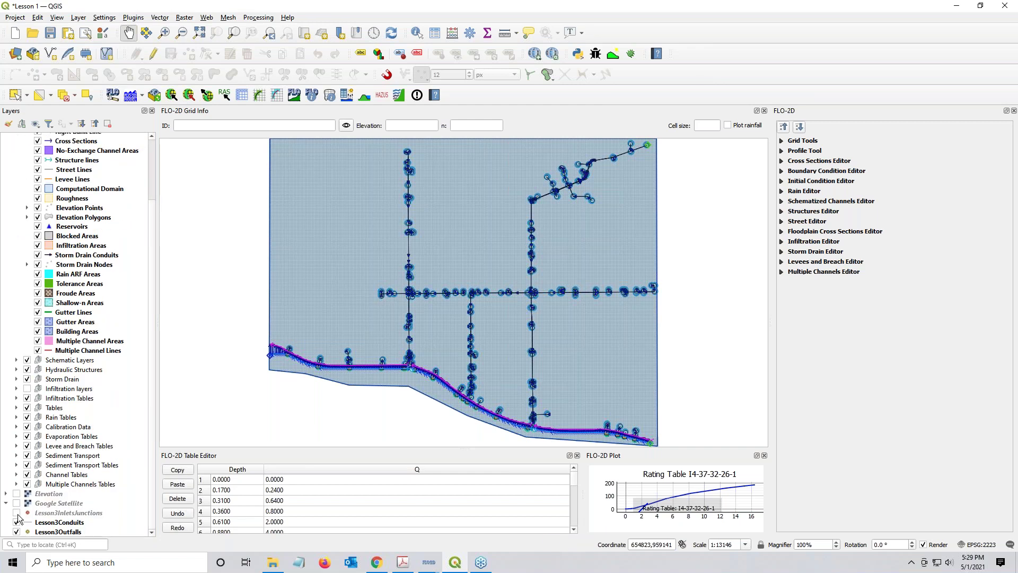
left_click(16, 523)
left_click(17, 531)
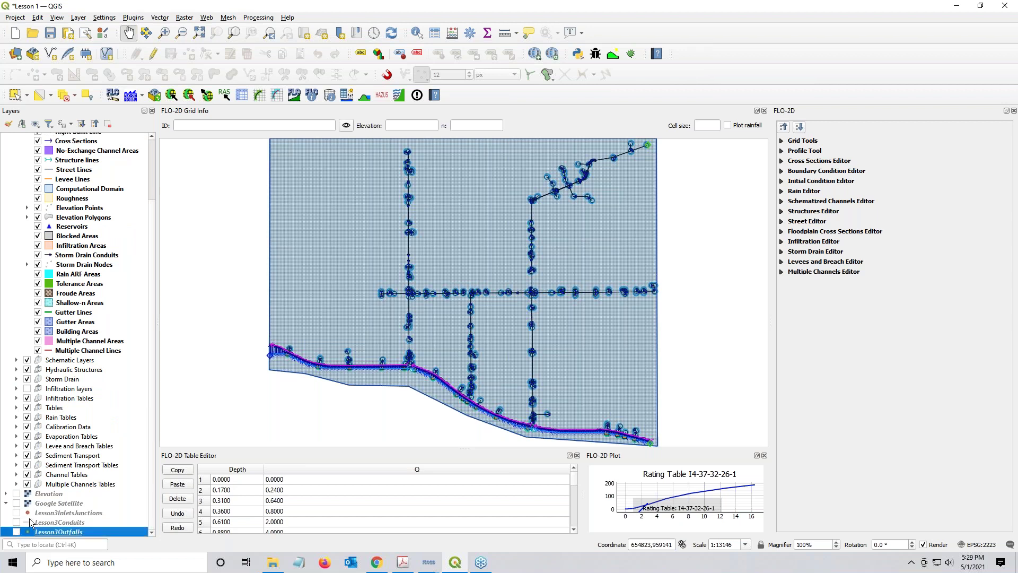
Remove the Lesson3InletsJunctions, Lesson3Conduits and Lesson3Outfalls layers, then toggle Google Satellite on and off
left_click(40, 514)
left_click(47, 532, "shift")
right_click(48, 531)
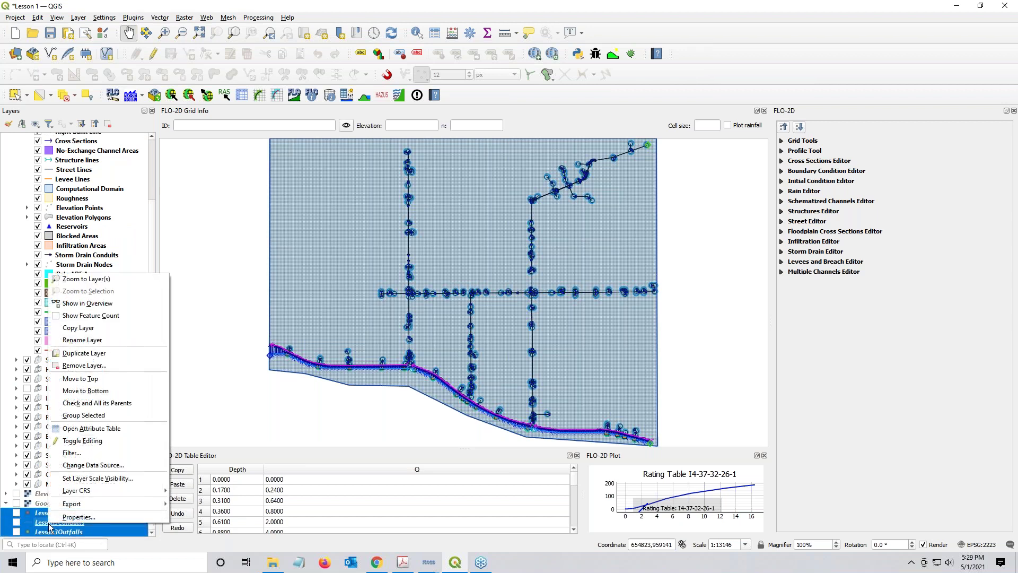
left_click(82, 366)
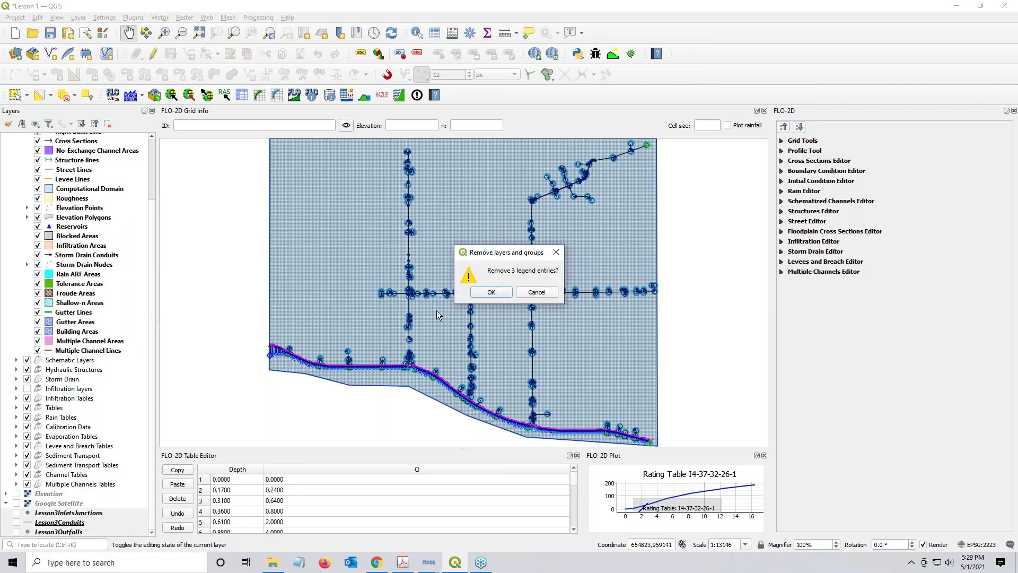
left_click(479, 293)
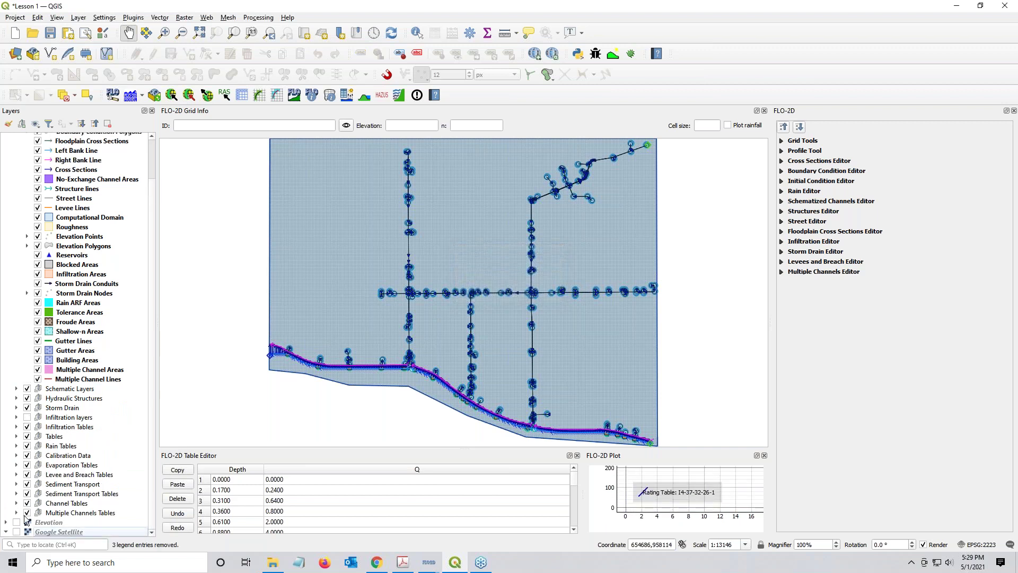
left_click(18, 532)
left_click(18, 532)
Drag Buildings.shp and Walls.shp from the QGIS Lesson 4 folder onto the QGIS map
key("alt+Tab")
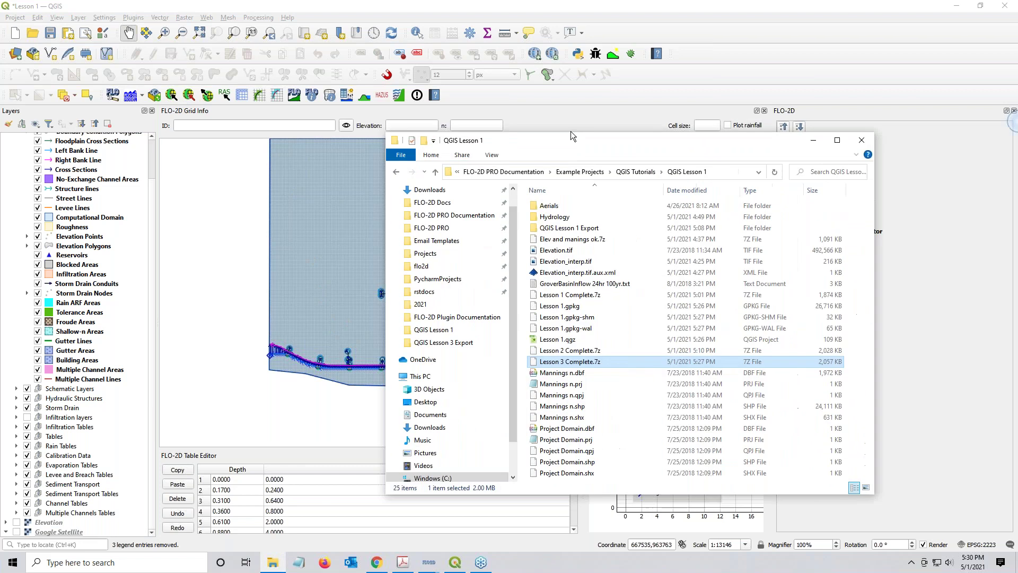
left_click(623, 150)
double_click(544, 216)
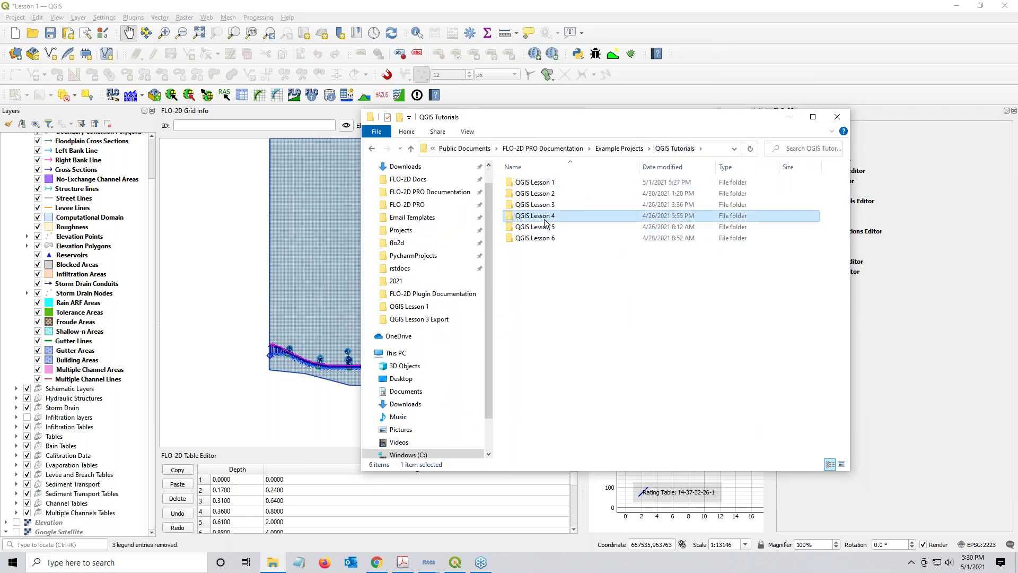
left_click(552, 229)
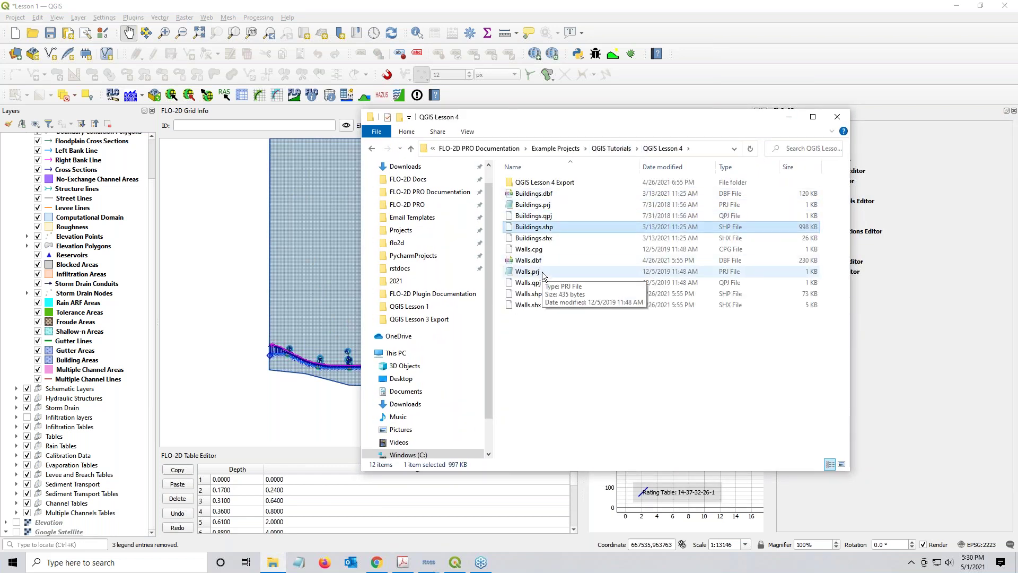
left_click(535, 295, "ctrl")
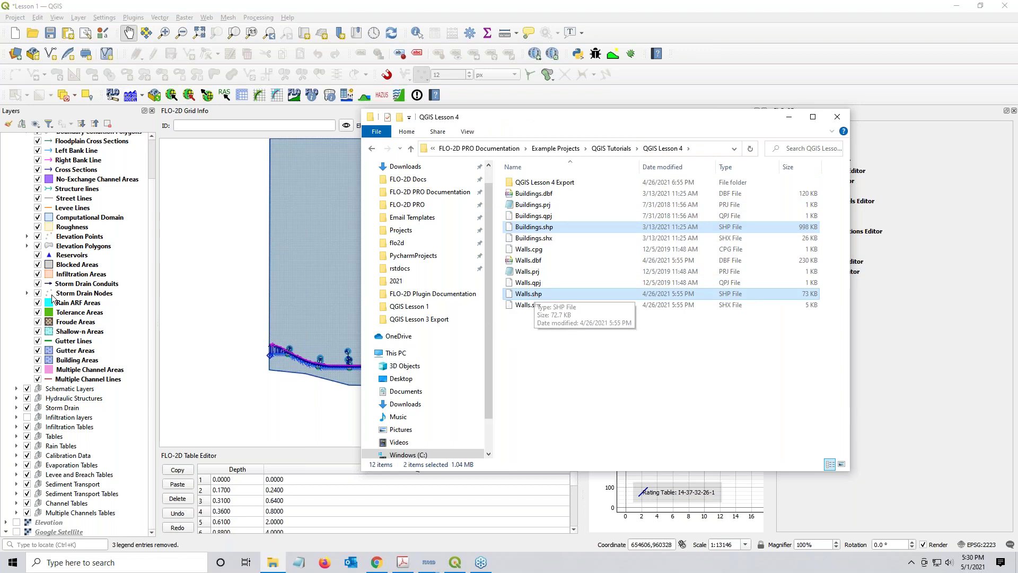
scroll(24, 295, "up", 2)
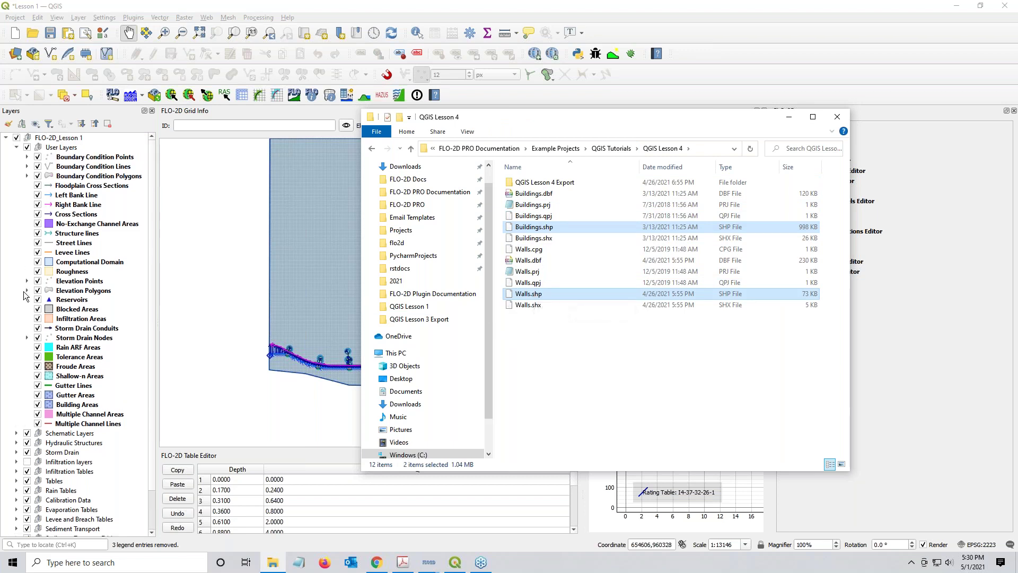
left_click(68, 157)
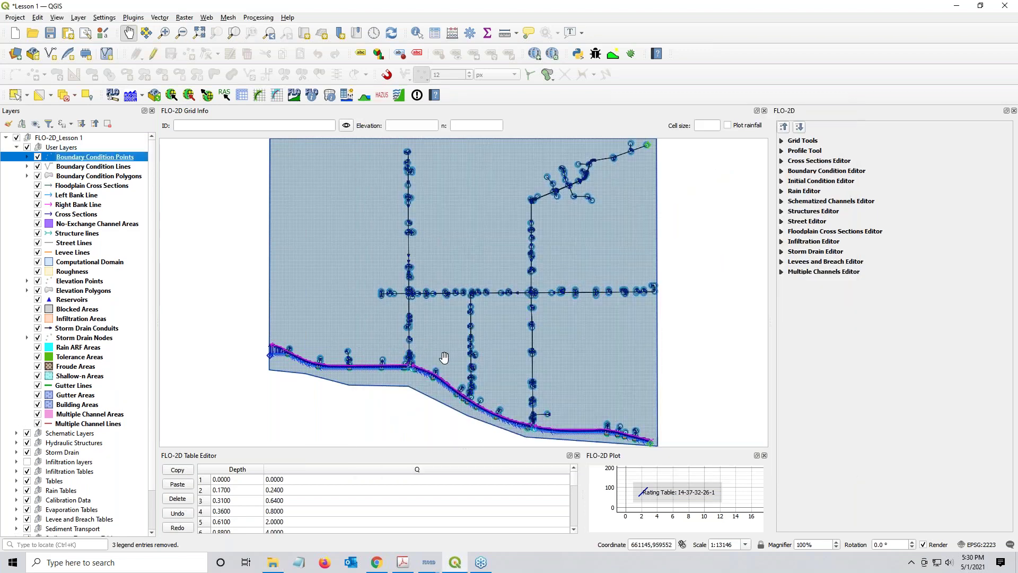
left_click(272, 563)
mouse_move(529, 293)
left_mouse_down()
mouse_move(547, 308)
mouse_move(220, 351)
left_mouse_up()
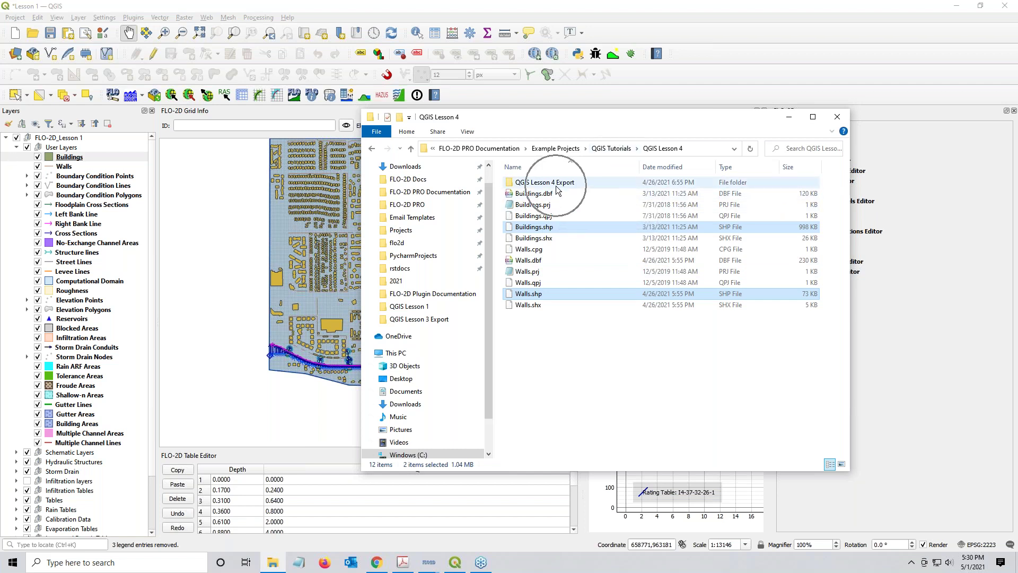
left_click_drag(585, 123, 664, 142)
left_click(664, 142)
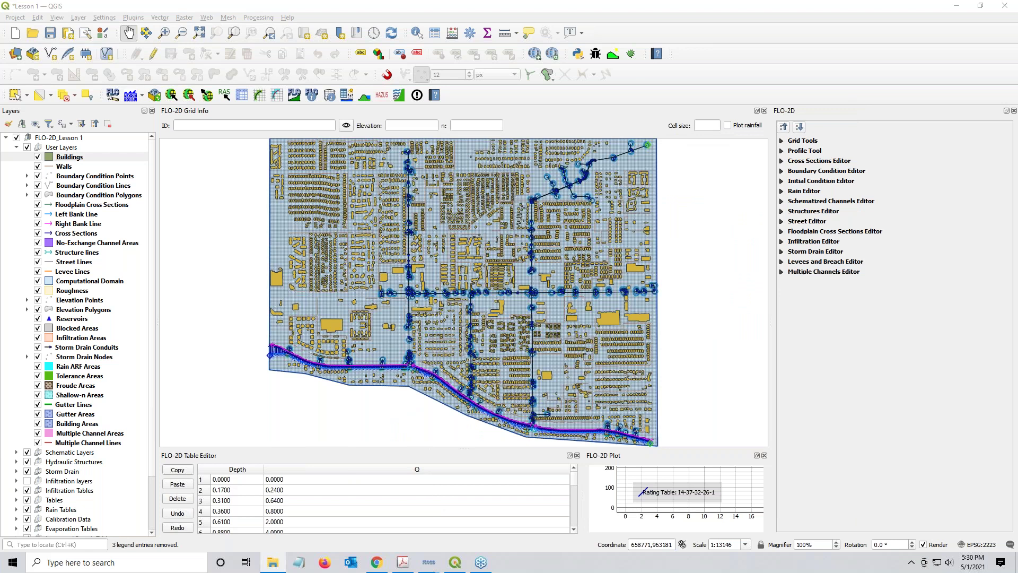
key("alt+Tab")
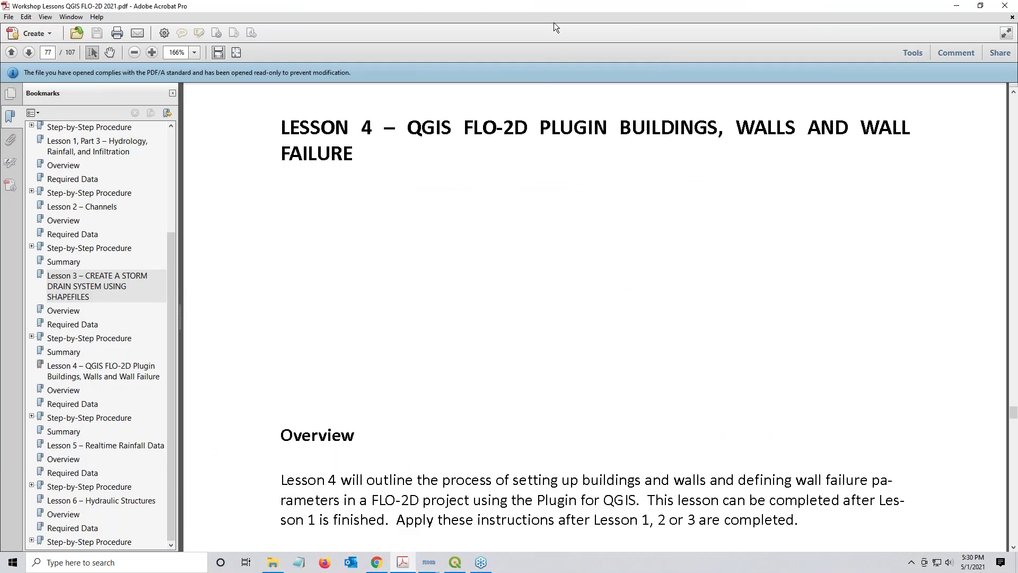
double_click(554, 23)
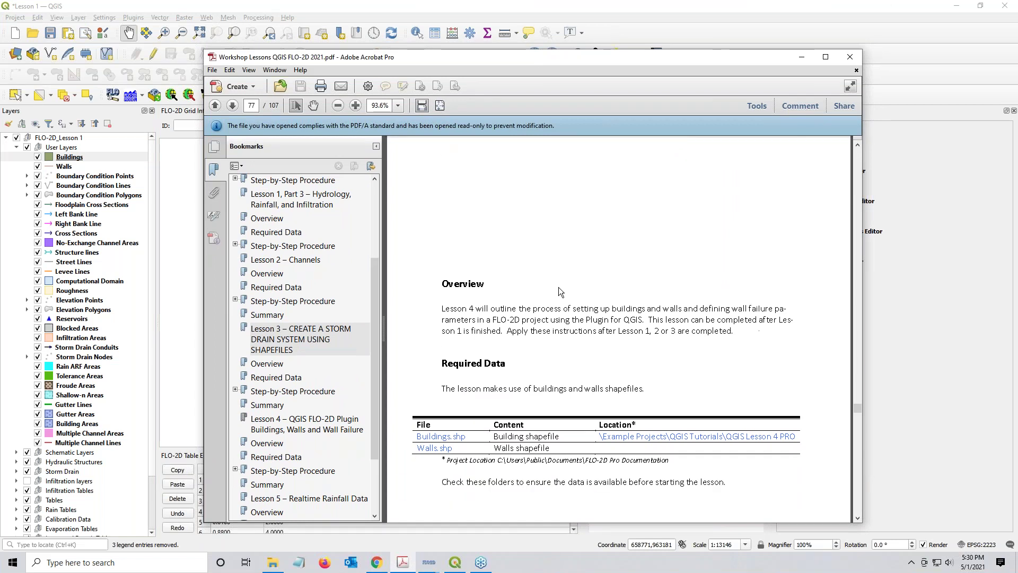
scroll(558, 288, "down", 10)
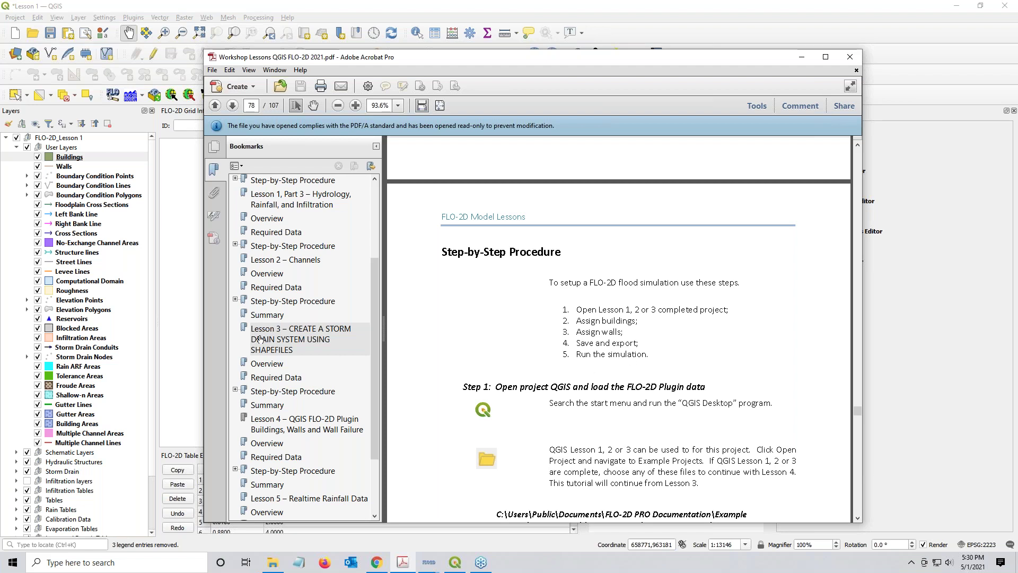
scroll(260, 339, "down", 2)
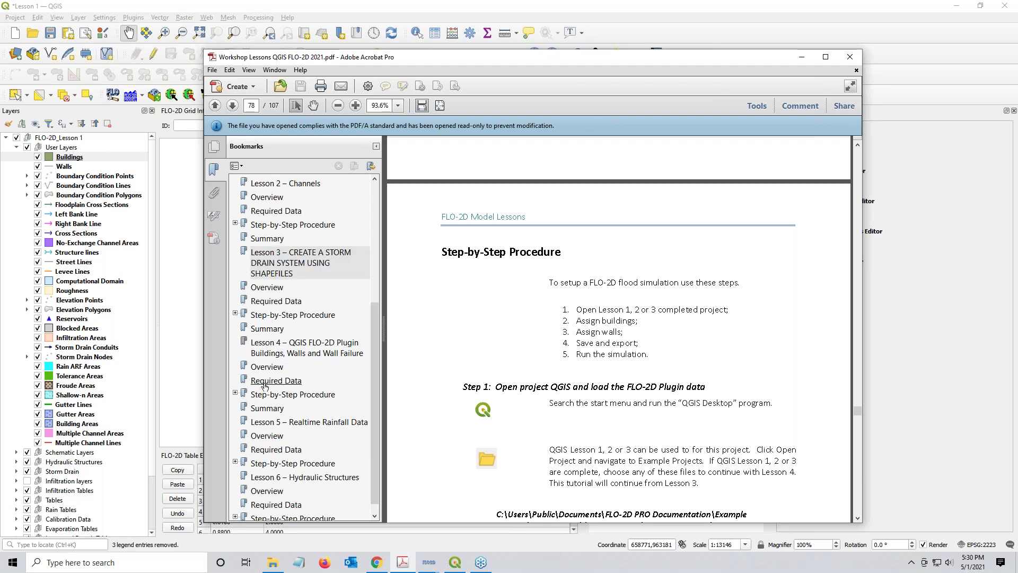
left_click(236, 393)
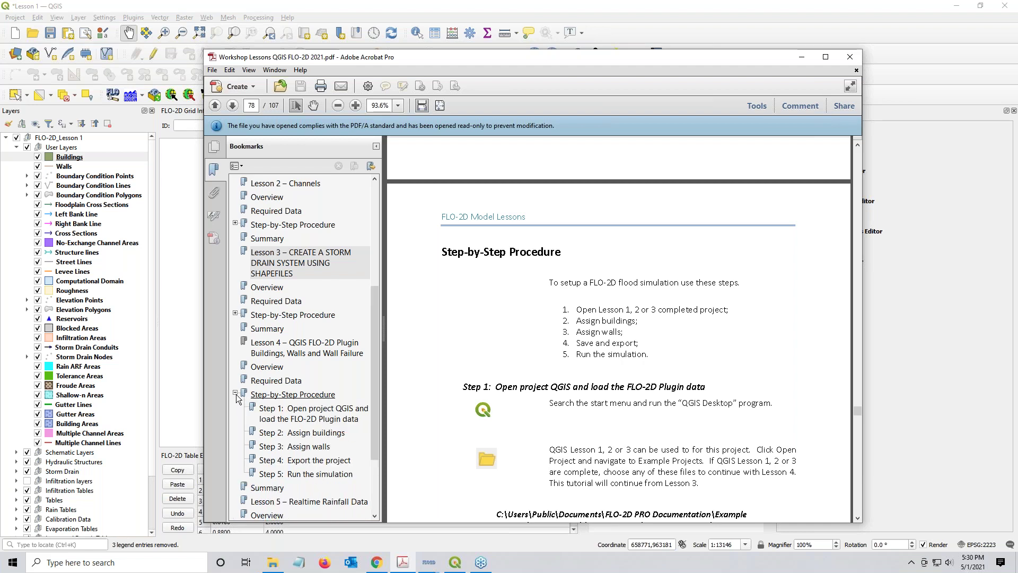
left_click(286, 420)
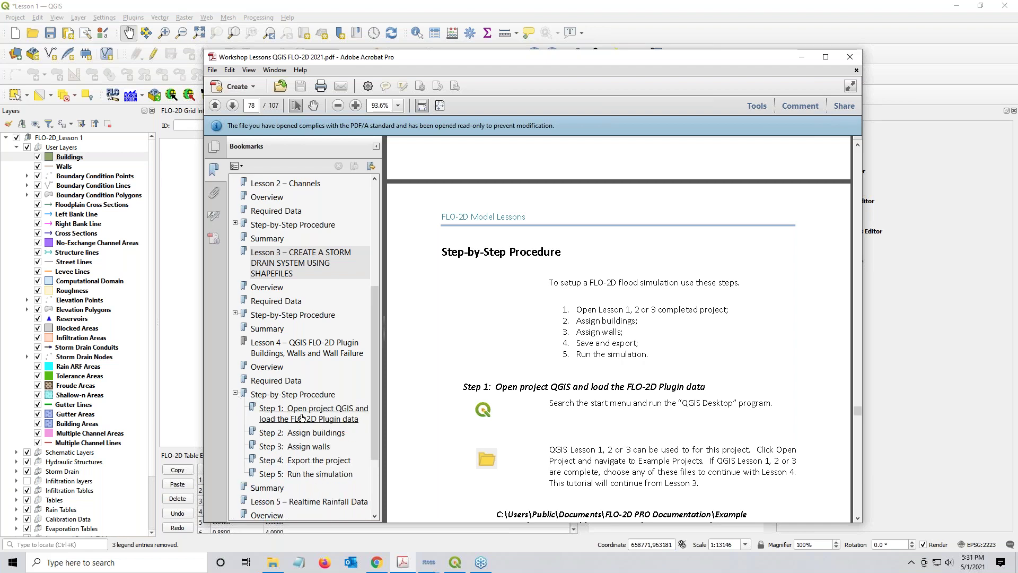
scroll(523, 344, "down", 3)
scroll(518, 348, "down", 10)
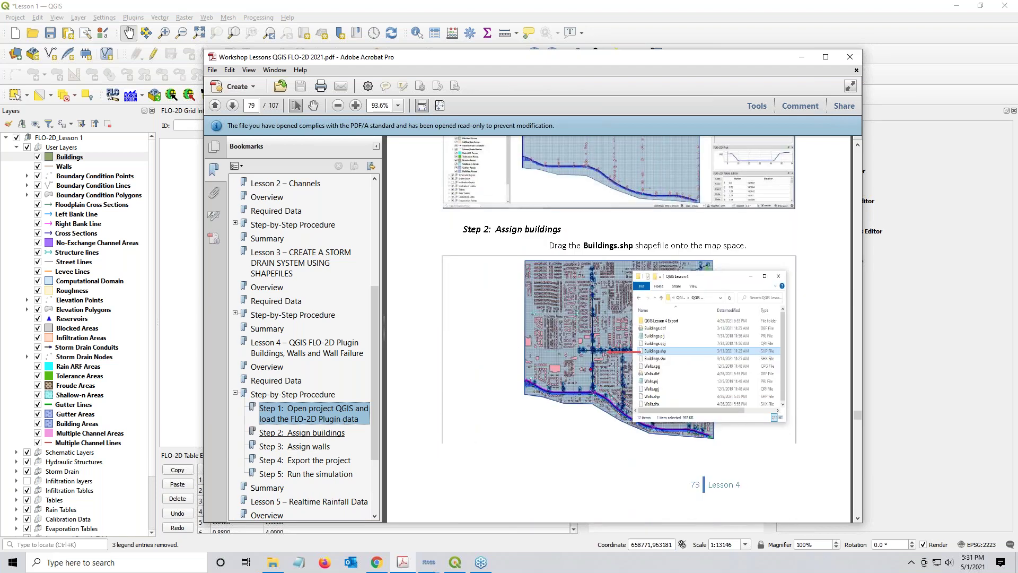
left_click(281, 433)
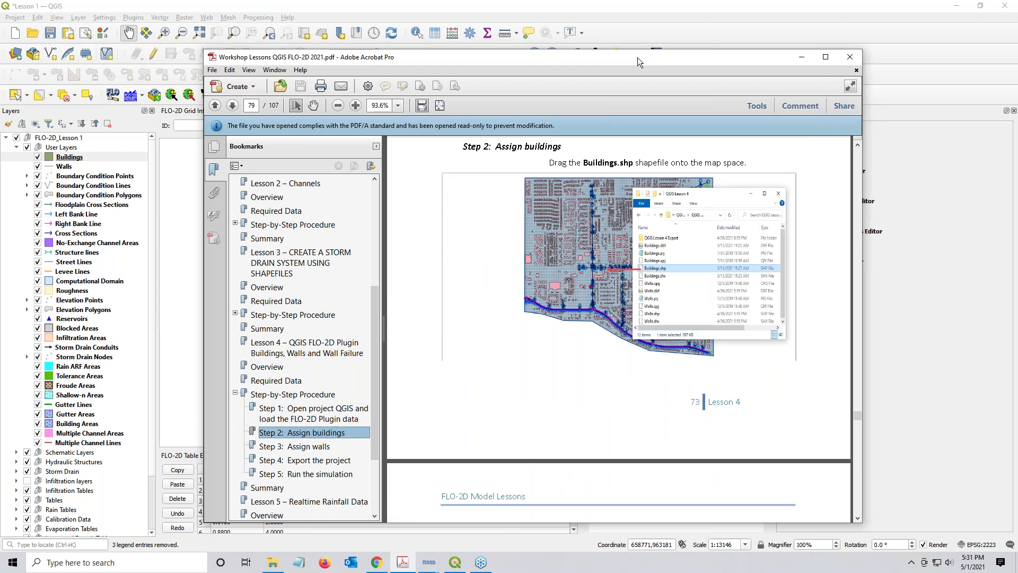
left_click_drag(638, 57, 664, 68)
left_click(214, 239)
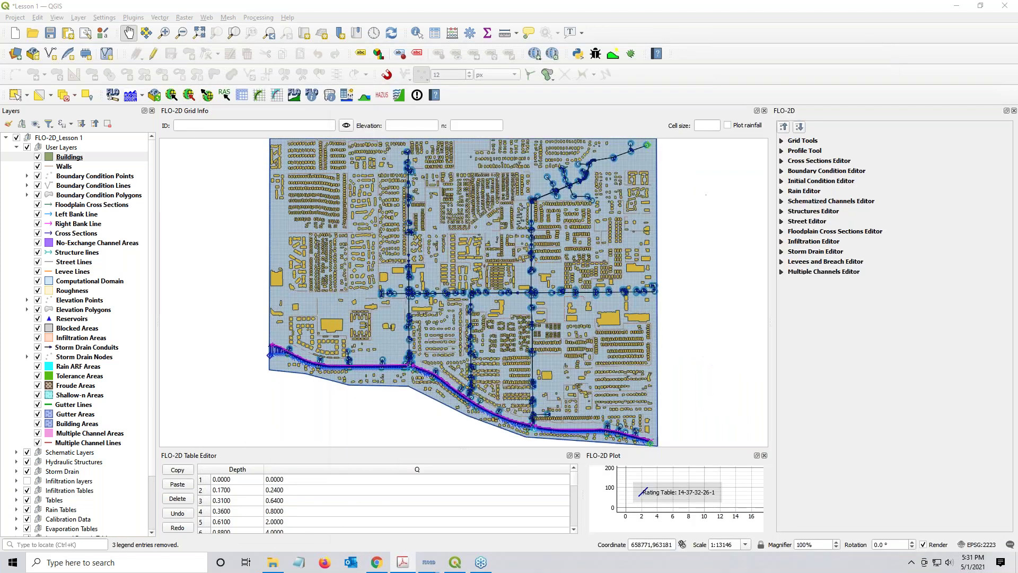
Review the Buildings attribute table's 3297 features with Collapse, ARF and WRF columns, then close it
right_click(65, 161)
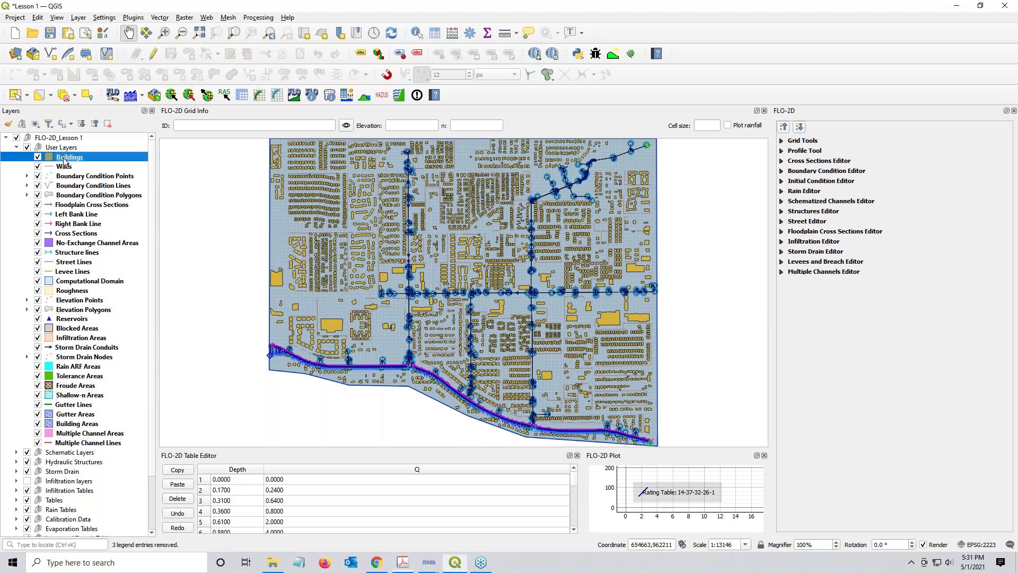
left_click(102, 293)
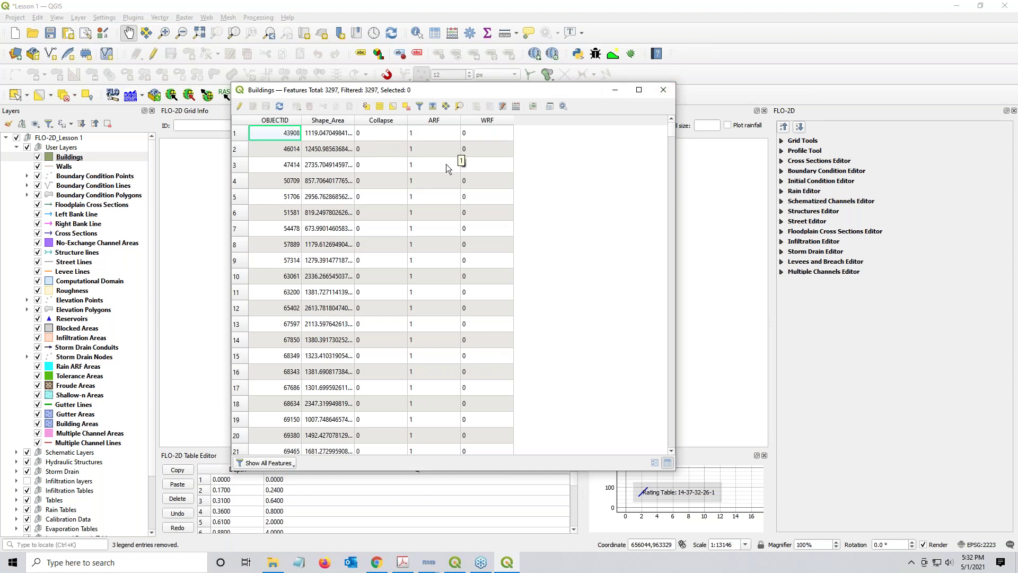
left_click(662, 91)
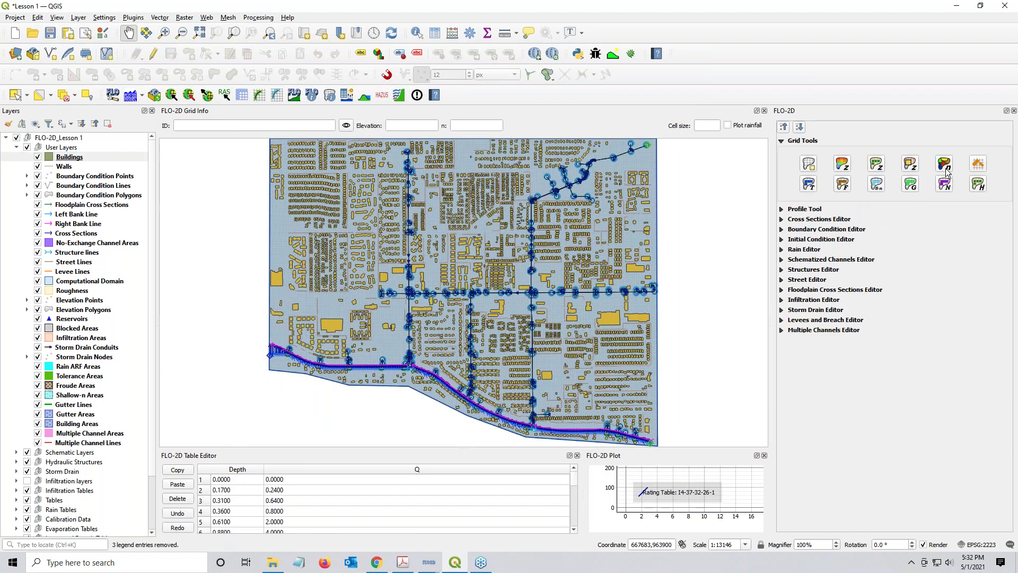
Start Evaluate Reduction Factors using the external polygon layer Buildings
left_click(979, 165)
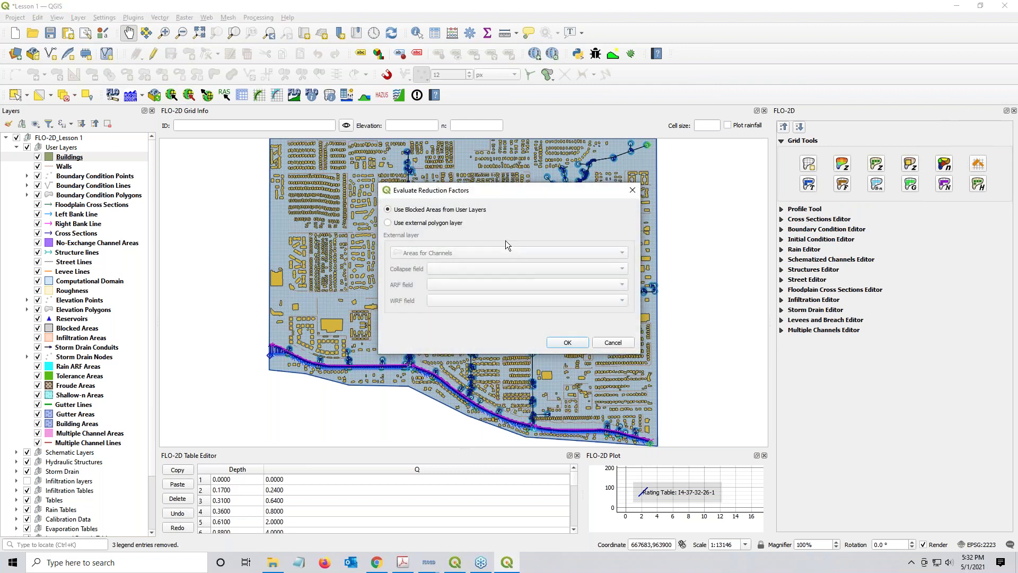
left_click(443, 223)
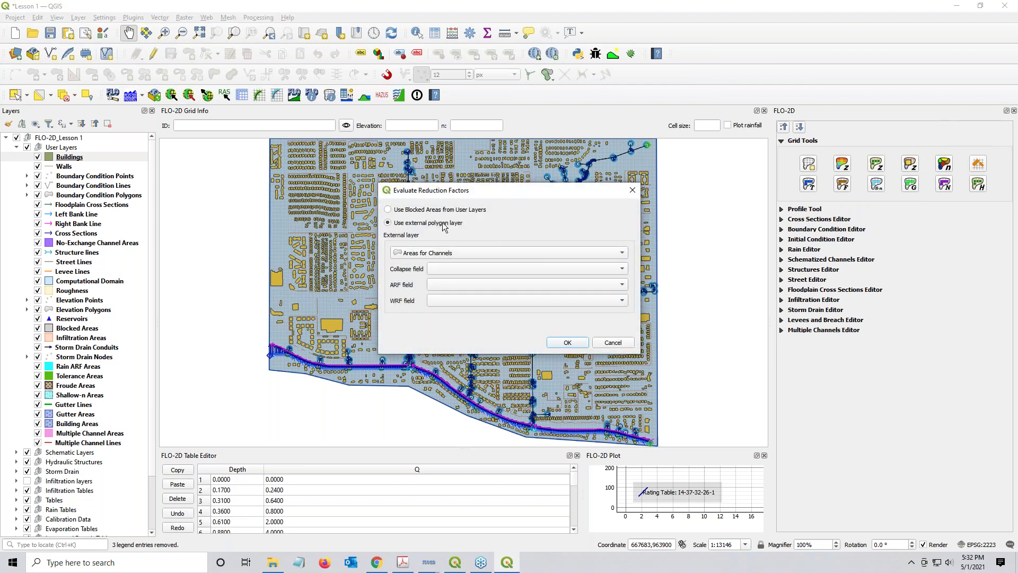
left_click(454, 252)
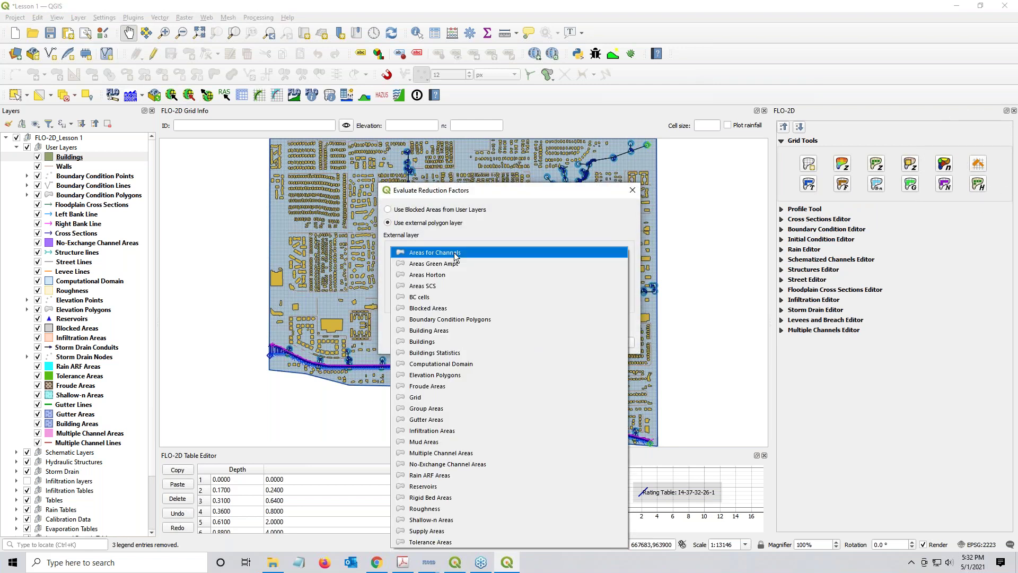
key("b")
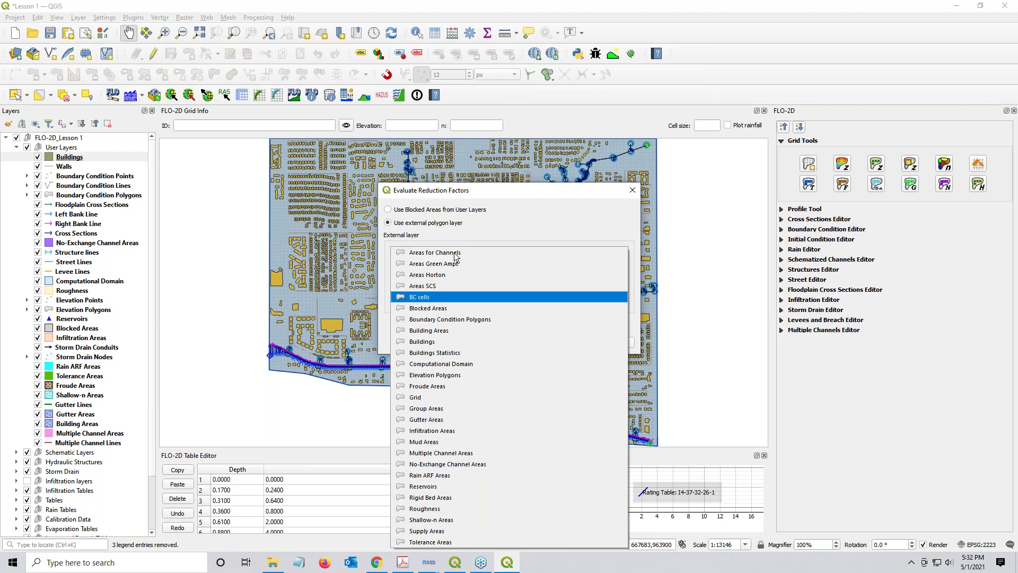
left_click(436, 343)
Map the Collapse, ARF and WRF fields, run the calculation and dismiss the completion message
left_click(451, 269)
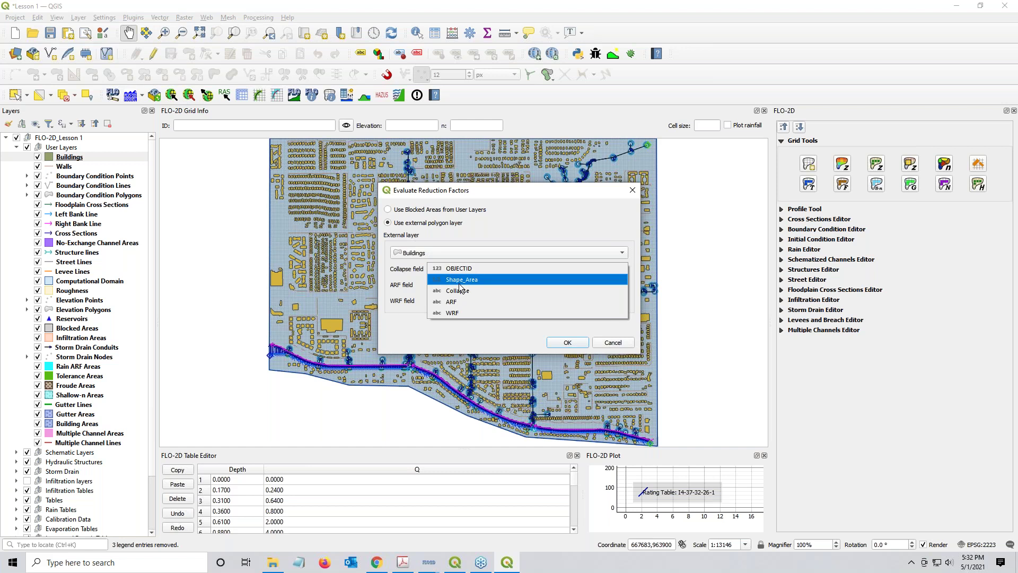
left_click(458, 291)
left_click(455, 285)
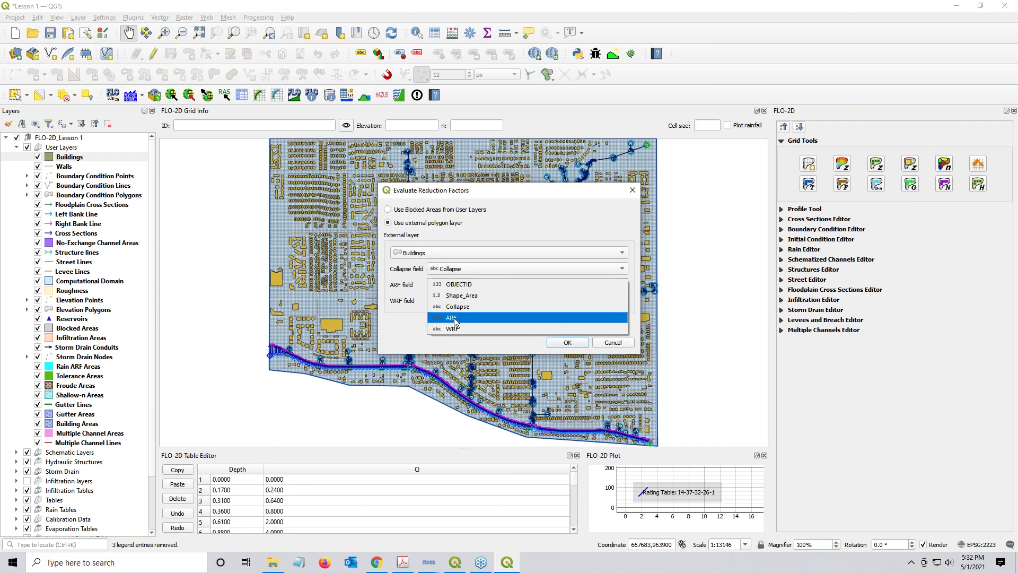
left_click(454, 317)
left_click(450, 301)
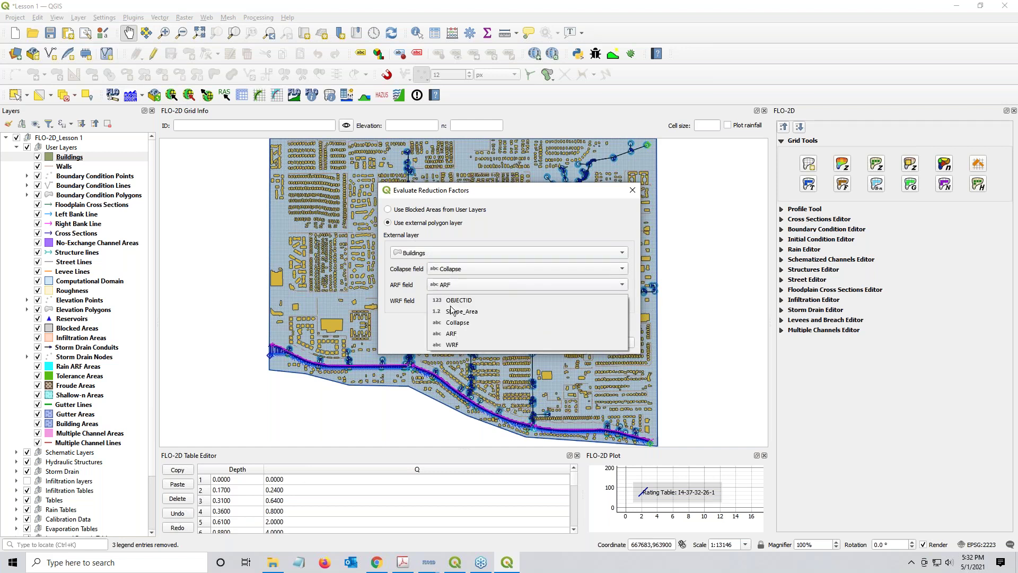
left_click(454, 345)
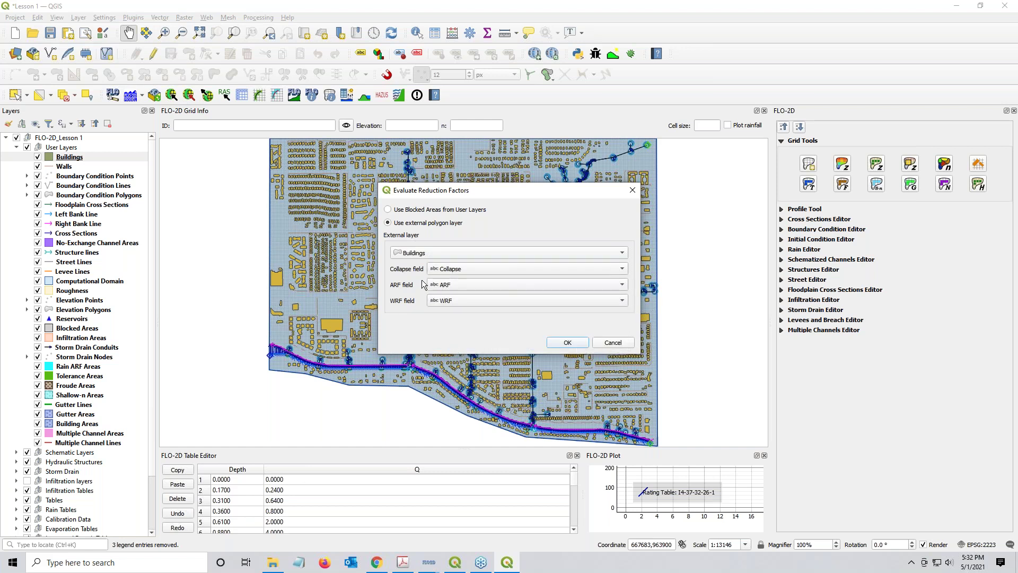
left_click(572, 347)
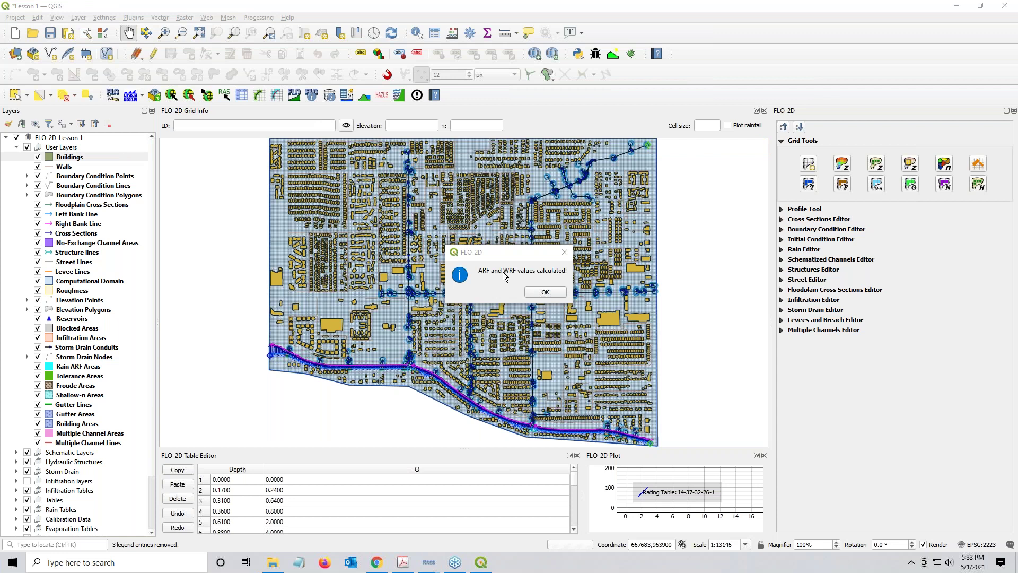
left_click(544, 295)
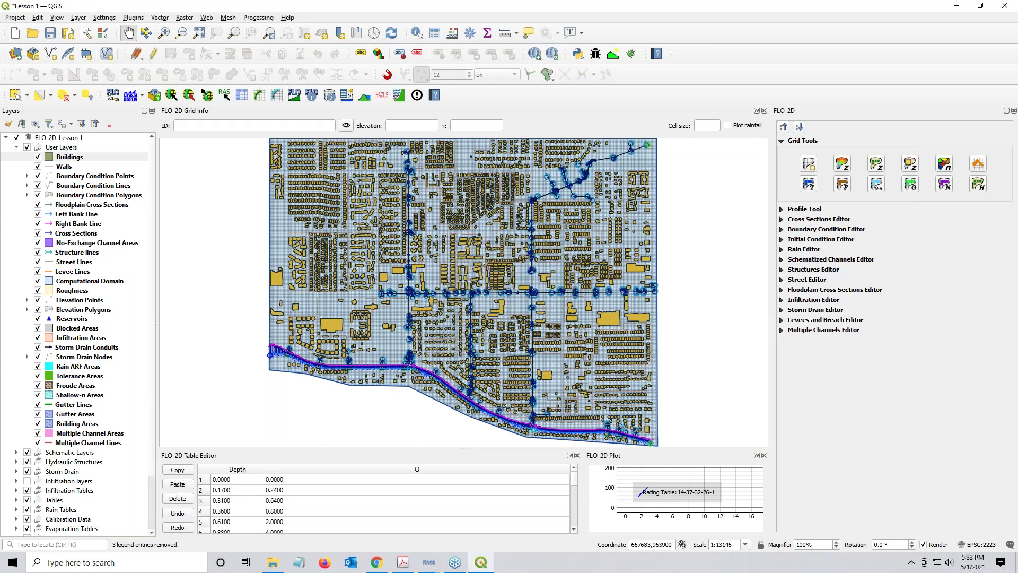
Remove the Buildings layer from the project
right_click(72, 162)
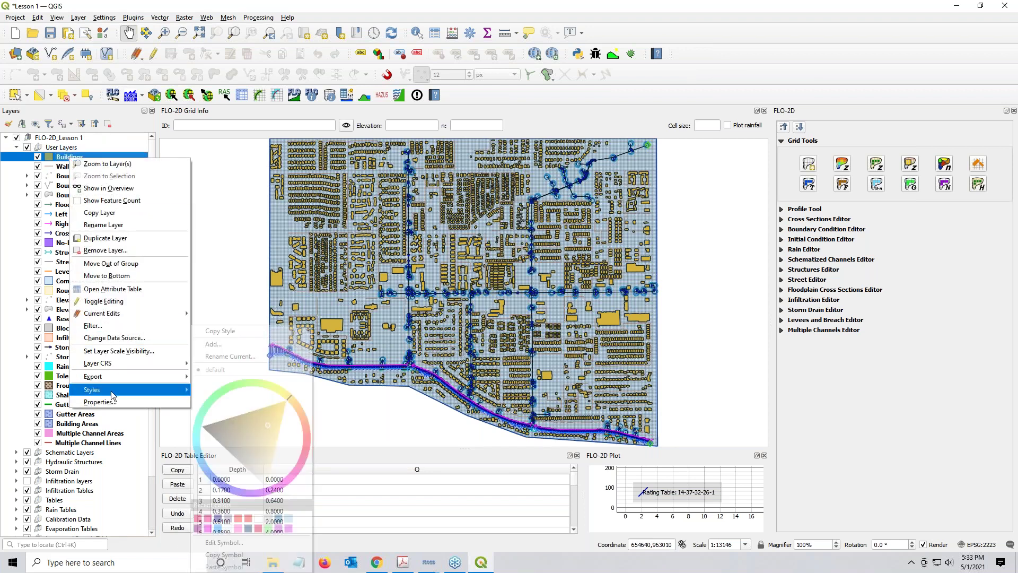
left_click(114, 252)
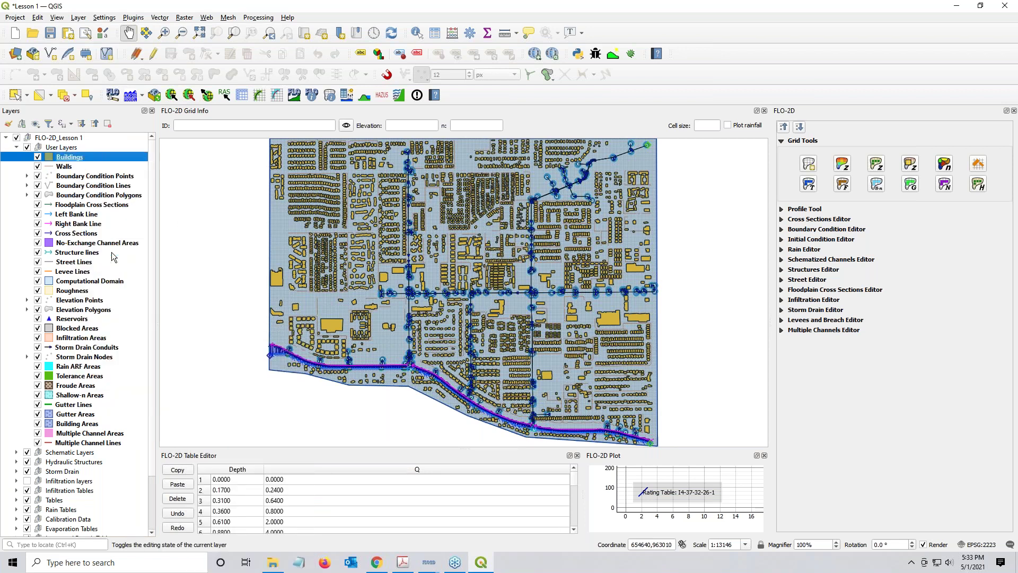
left_click(491, 293)
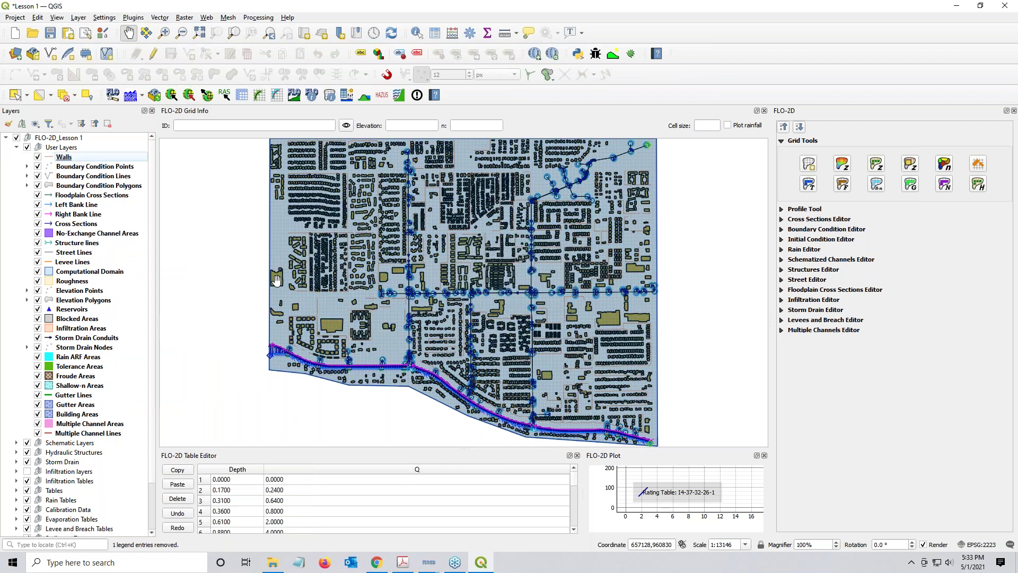
Zoom and pan the map to inspect the building cells, storm drain network and channel
scroll(276, 280, "up", 3)
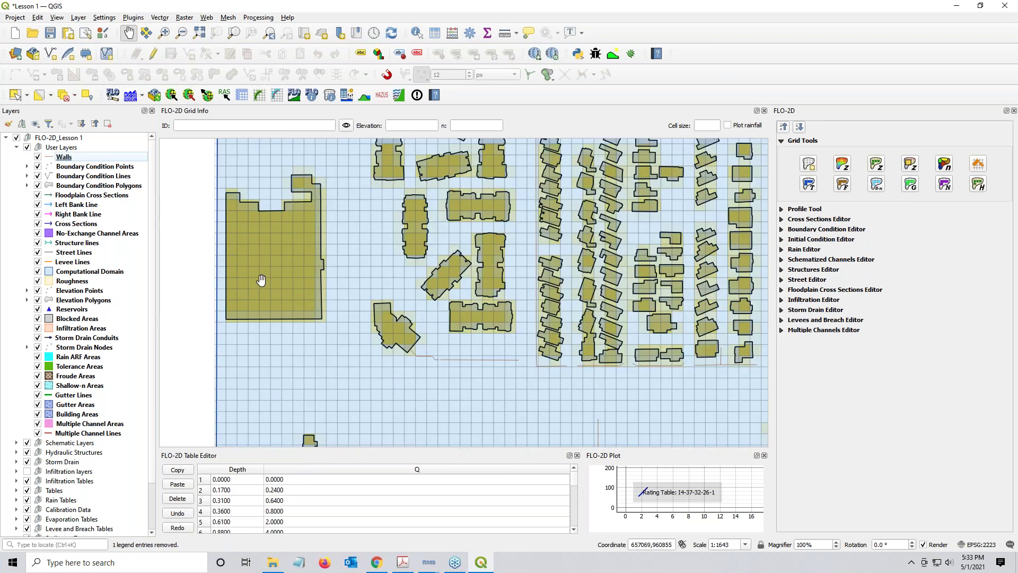
scroll(322, 257, "up", 1)
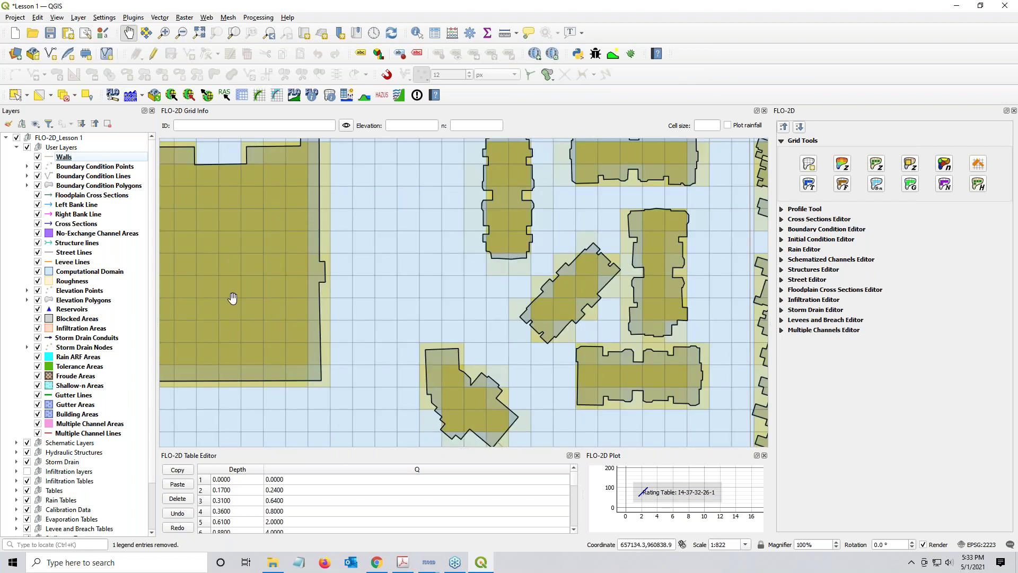
left_click_drag(233, 298, 352, 334)
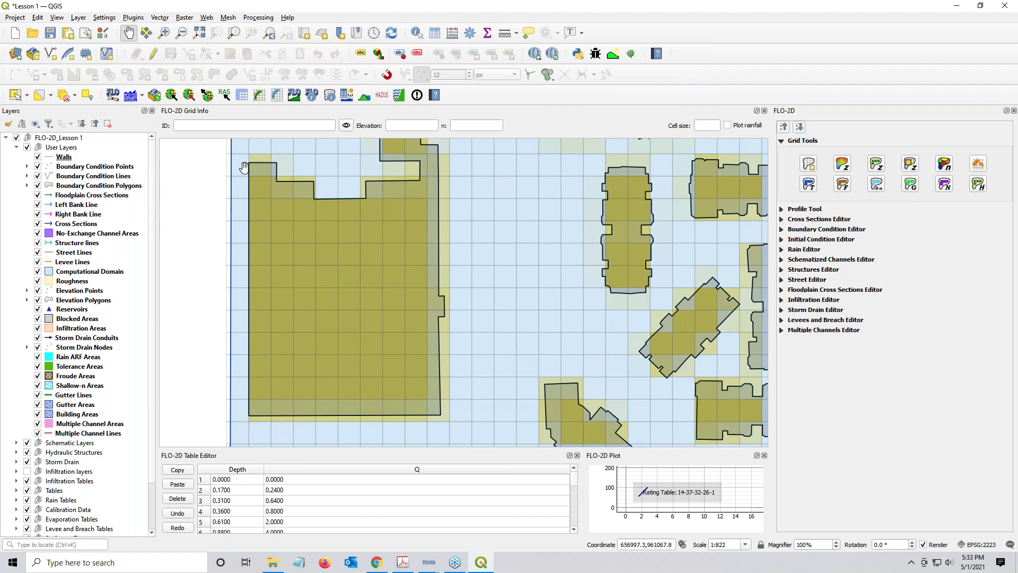
scroll(247, 335, "down", 3)
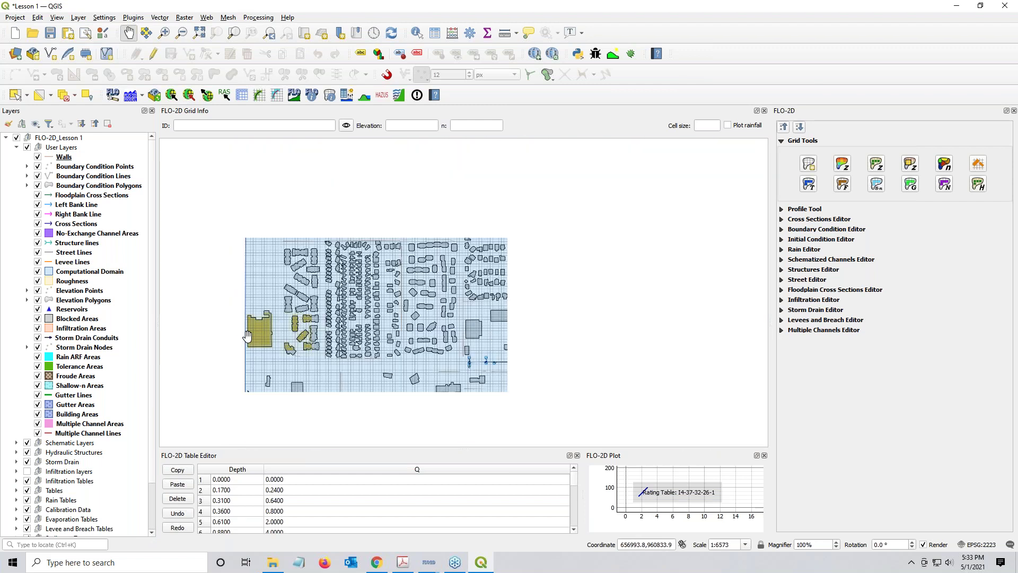
scroll(244, 221, "down", 1)
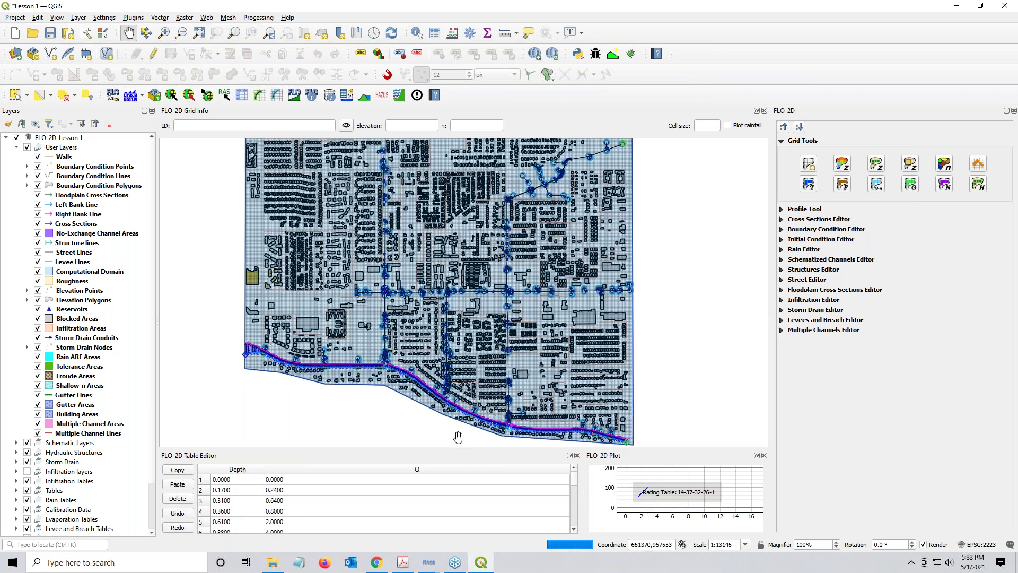
left_click_drag(310, 326, 374, 409)
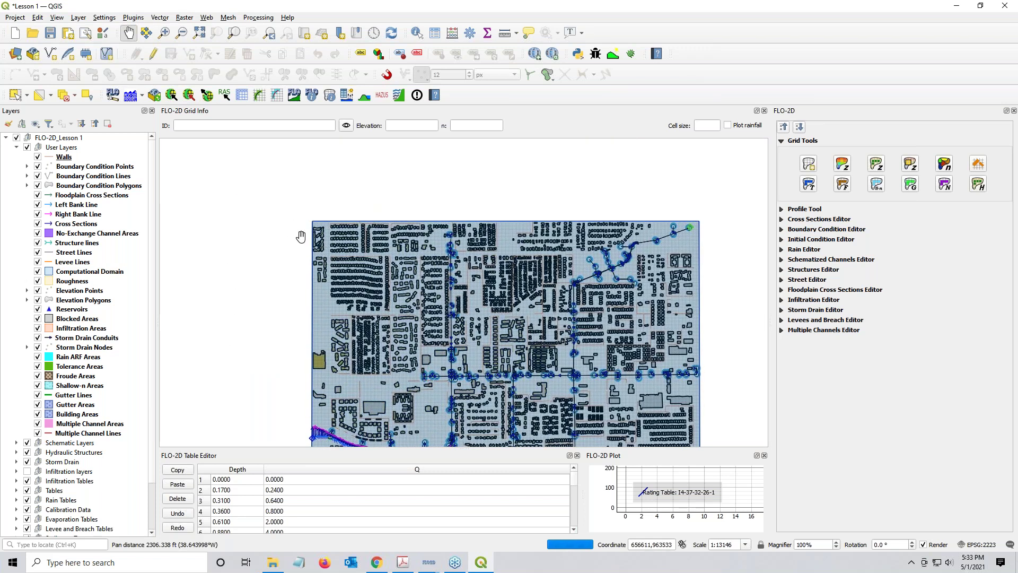
scroll(318, 236, "up", 2)
left_click(318, 236)
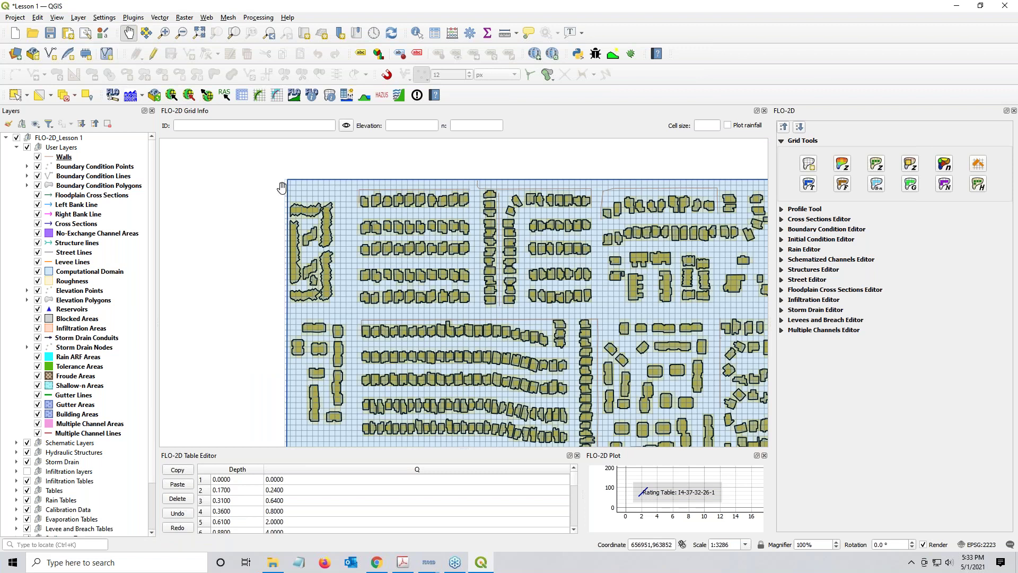
scroll(308, 318, "down", 2)
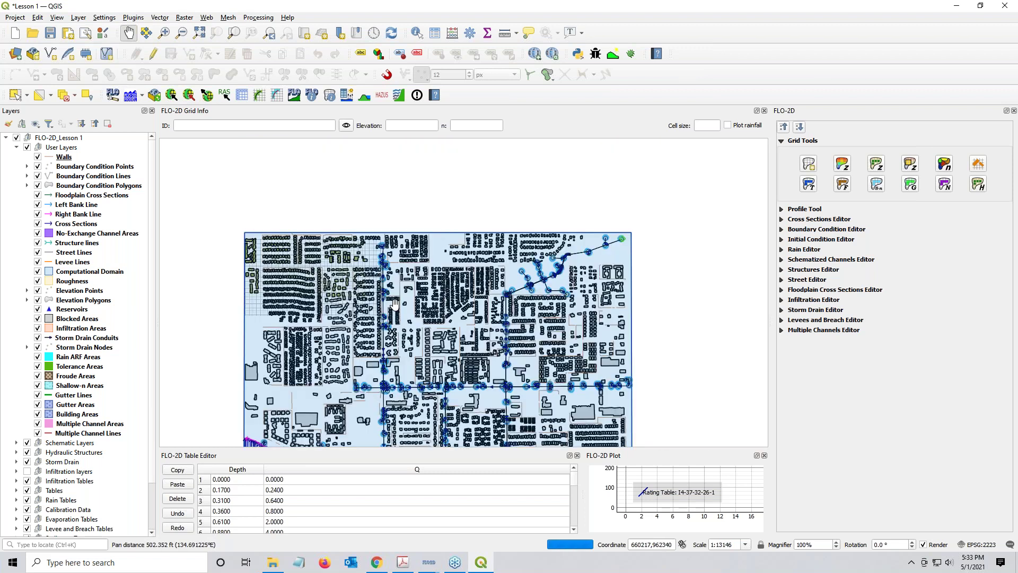
left_click_drag(383, 307, 382, 244)
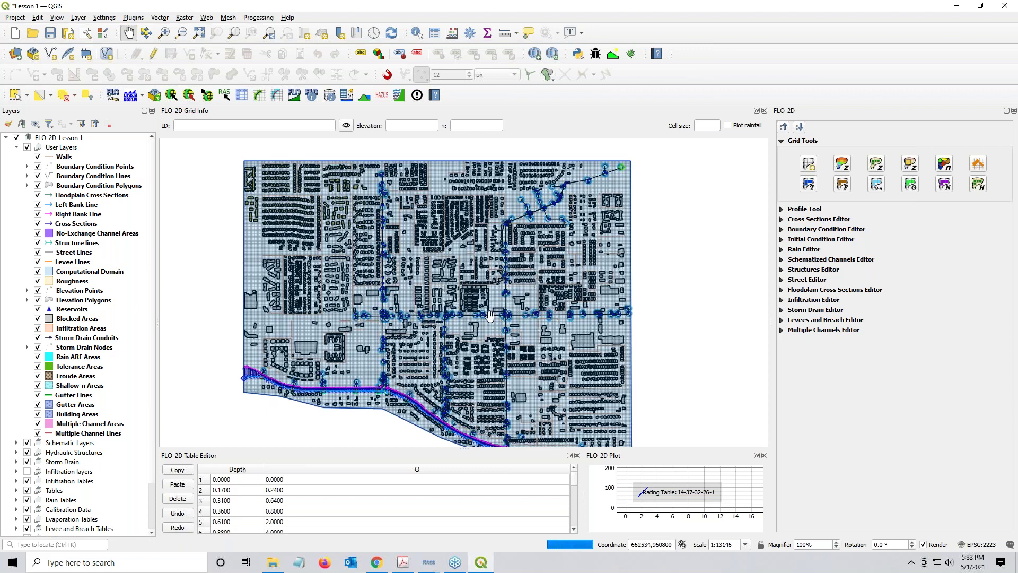
left_click_drag(517, 424, 532, 343)
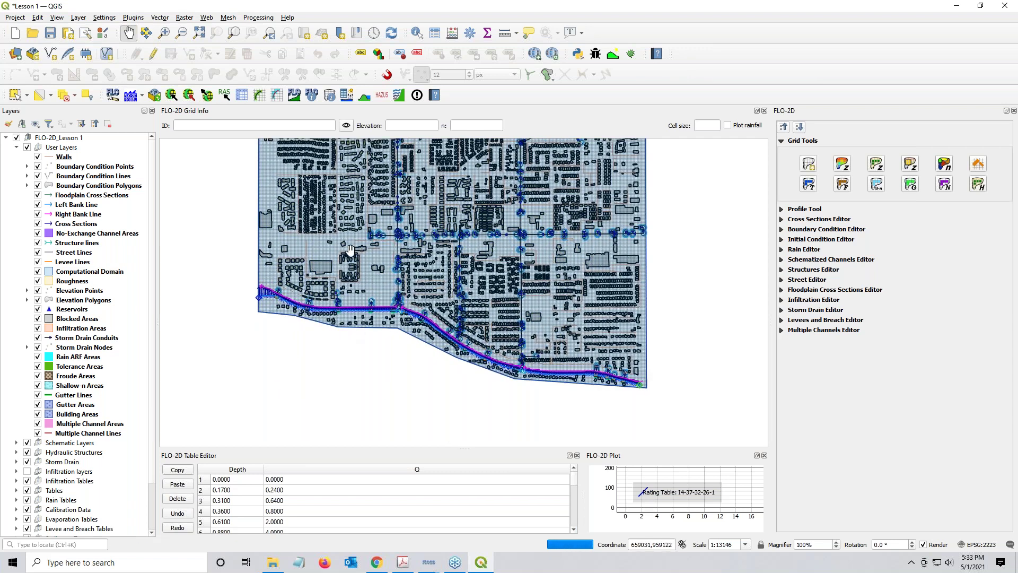
mouse_move(362, 195)
left_mouse_down()
mouse_move(357, 307)
mouse_move(353, 211)
left_mouse_up()
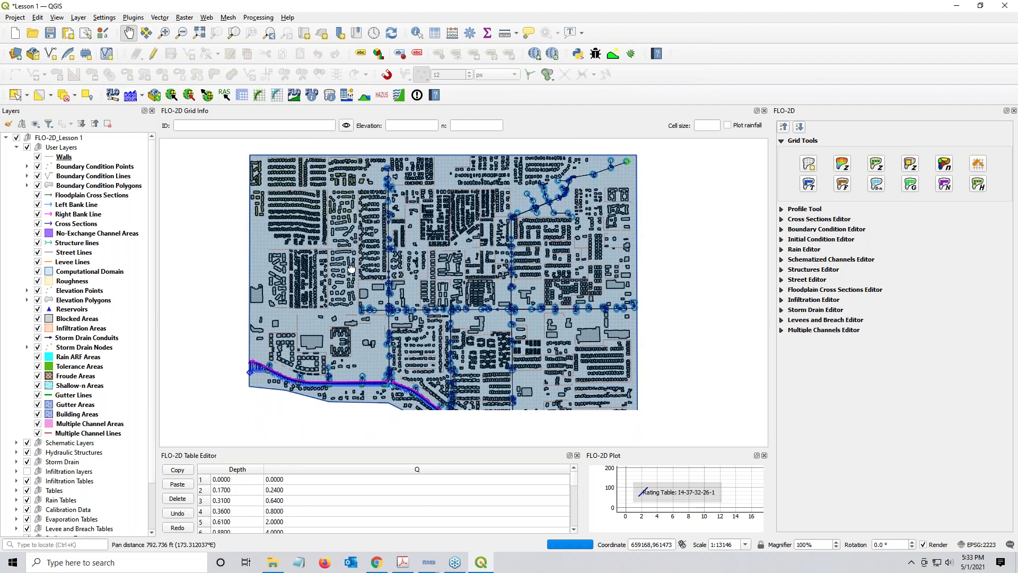
Hide the Blocked Areas and ARF_WRF layers, then collapse the Schematic Layers group
left_click(54, 320)
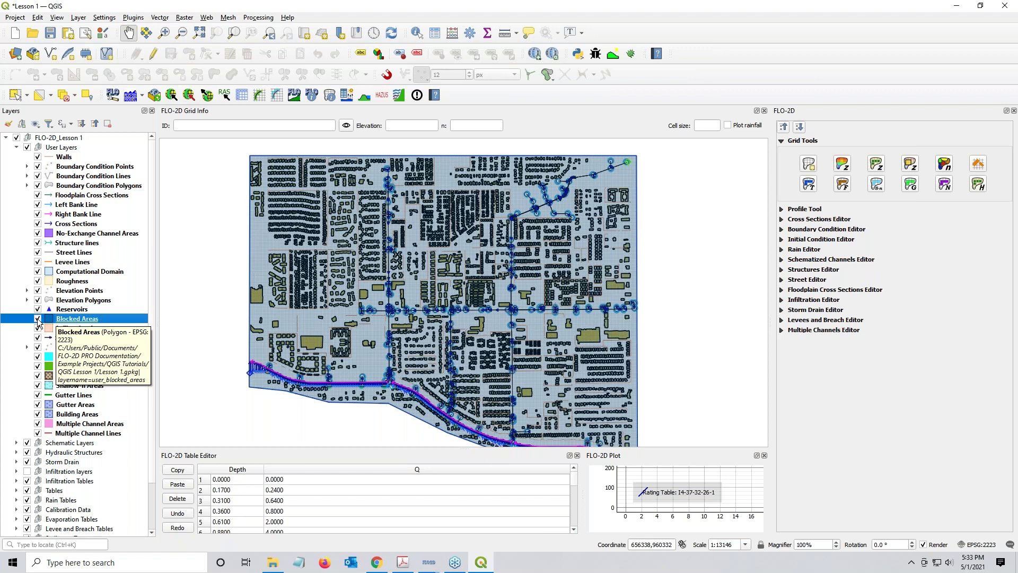
left_click(38, 320)
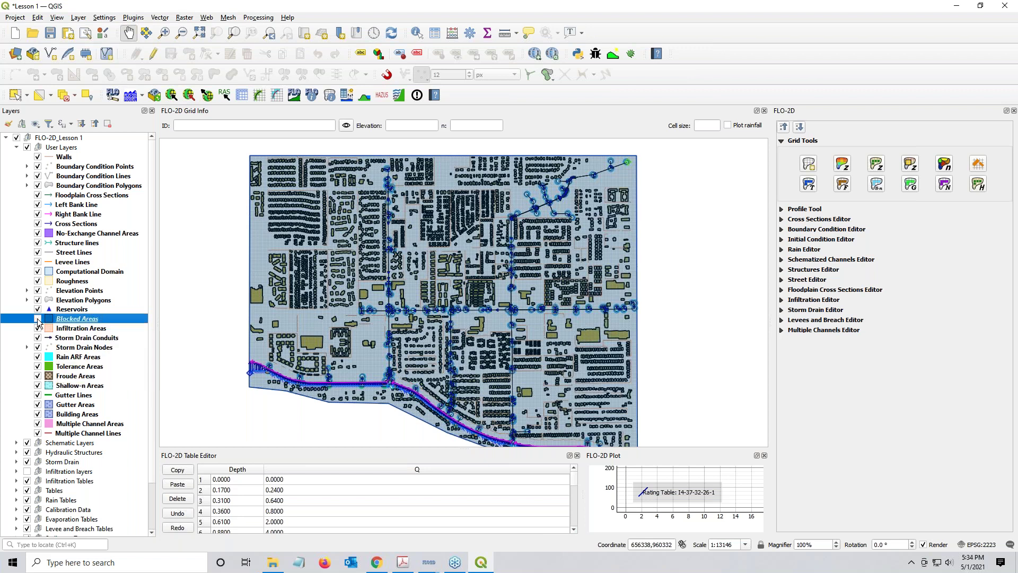
left_click(17, 443)
scroll(17, 445, "down", 5)
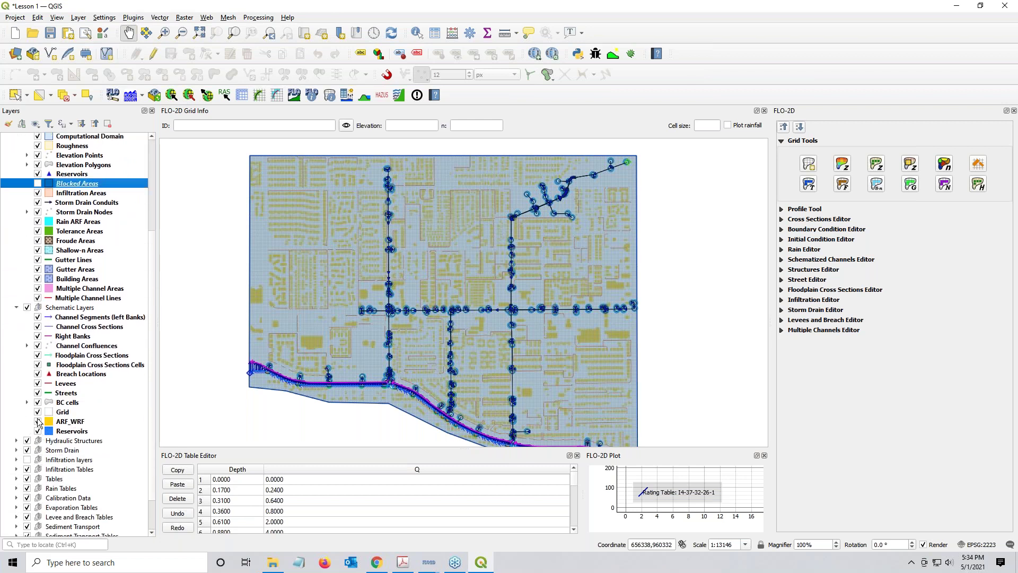
left_click(38, 422)
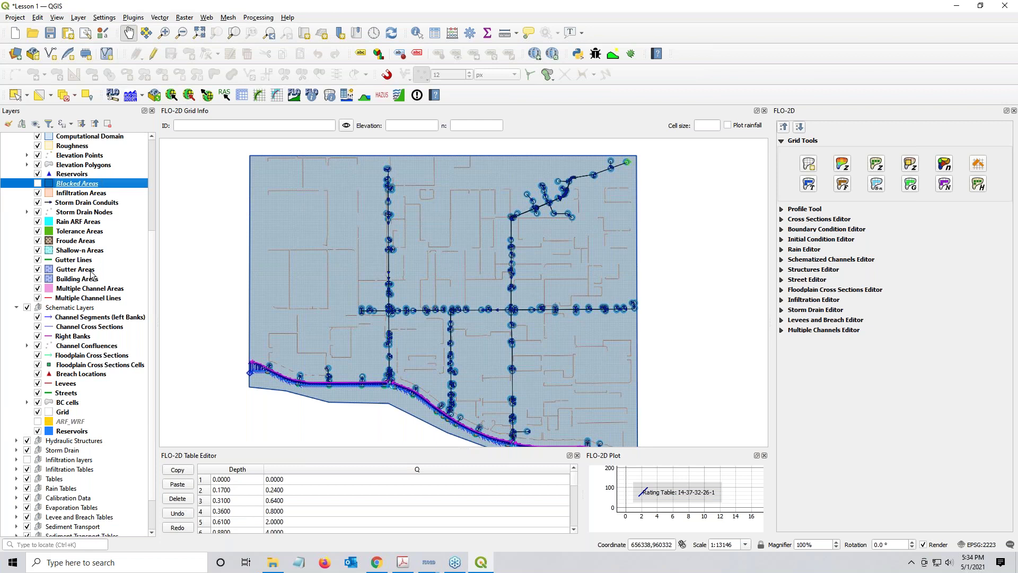
scroll(92, 274, "up", 1)
scroll(92, 274, "up", 3)
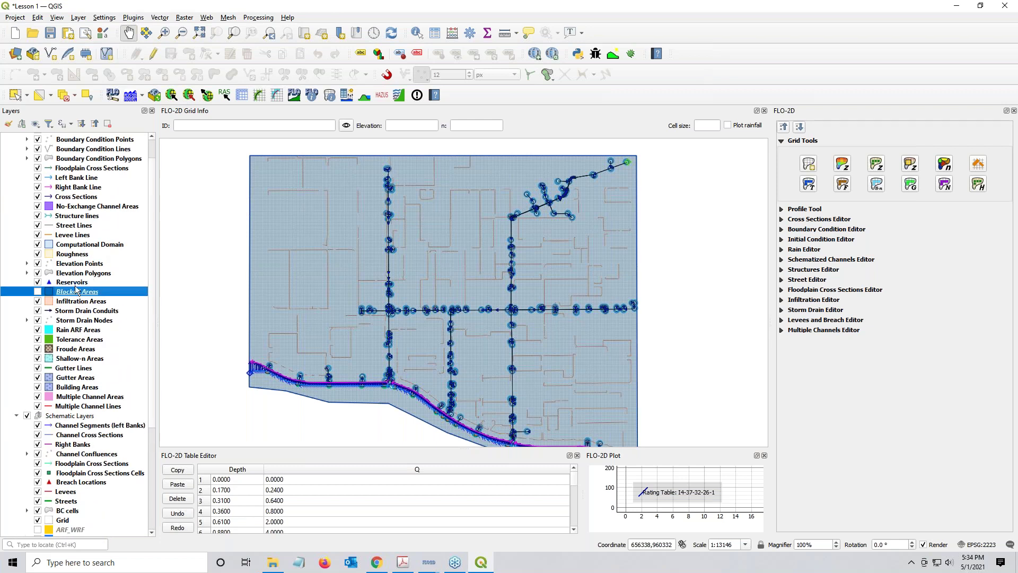
left_click(17, 416)
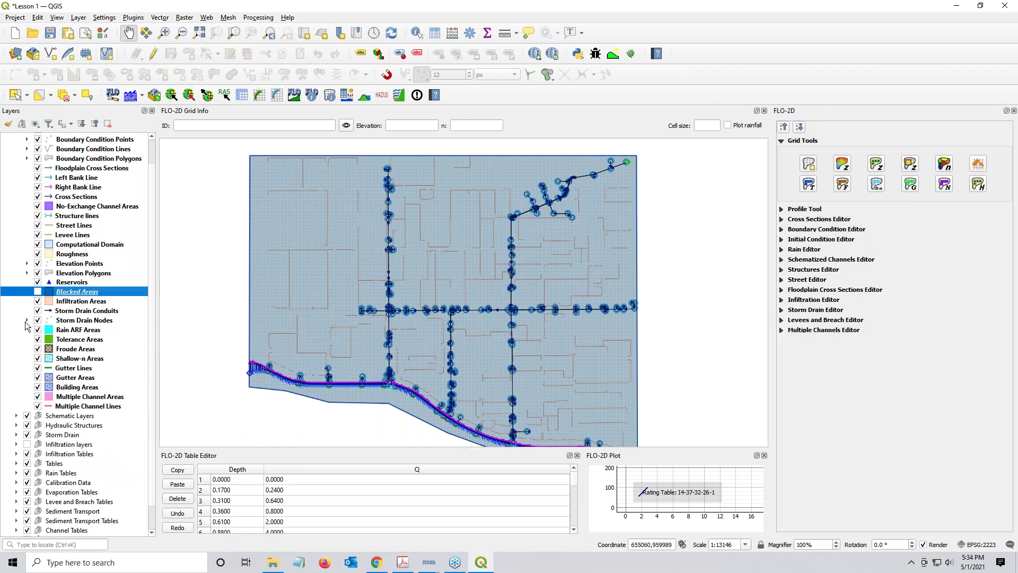
Re-expand Schematic Layers, toggle ARF_WRF on and off, and collapse the group again
left_click(16, 416)
scroll(16, 420, "down", 3)
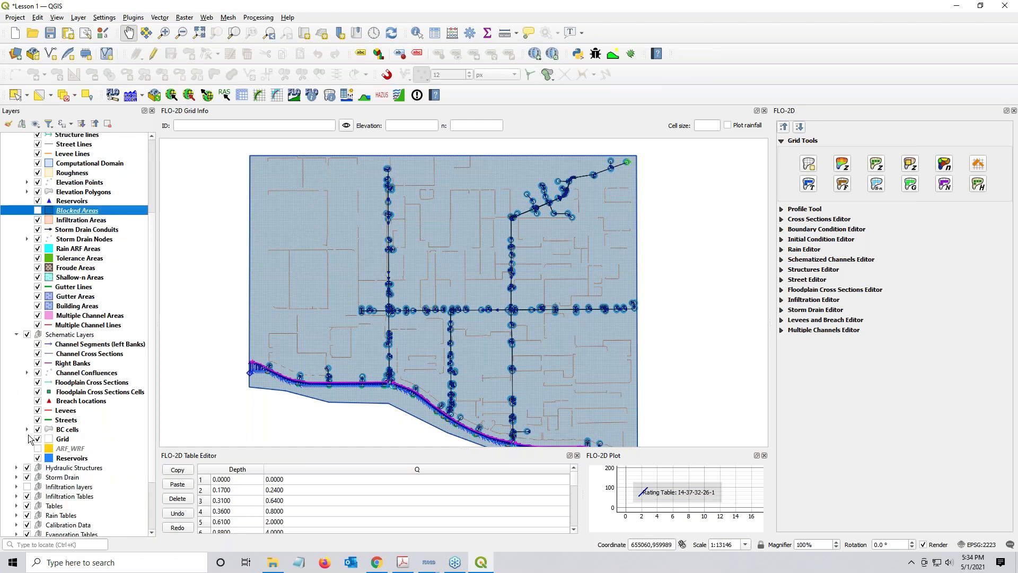
left_click(37, 449)
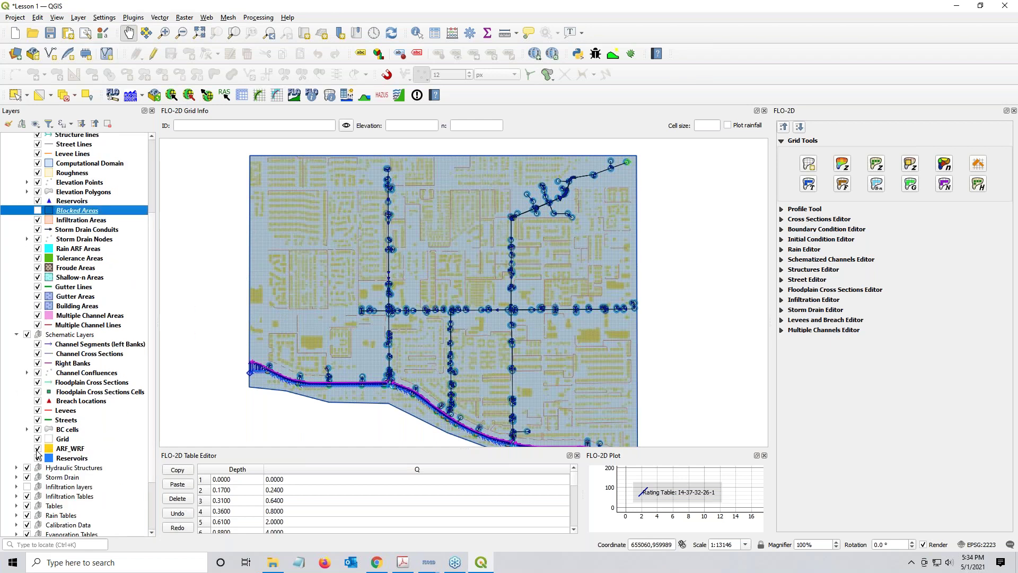
left_click(37, 450)
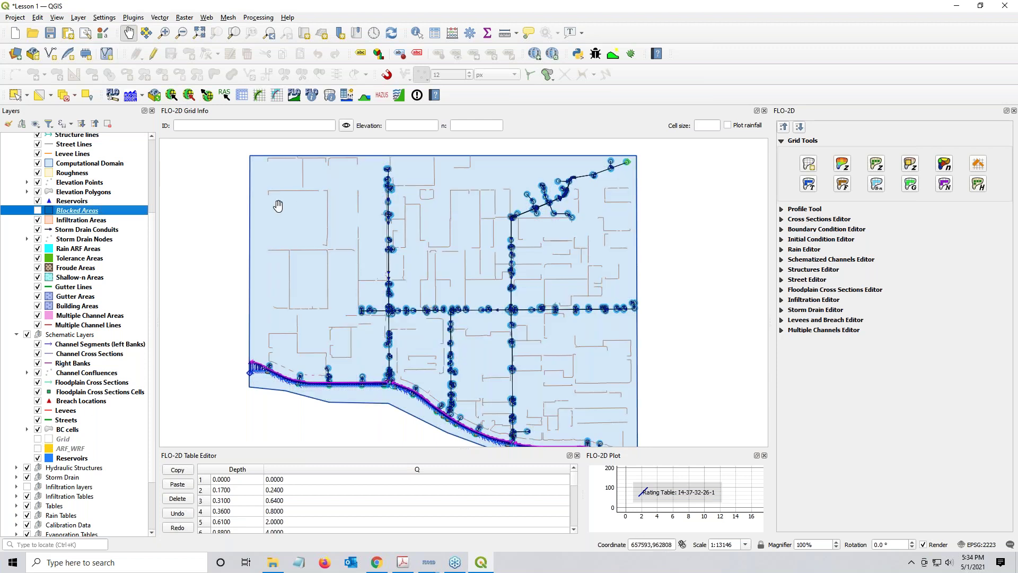
scroll(19, 265, "up", 3)
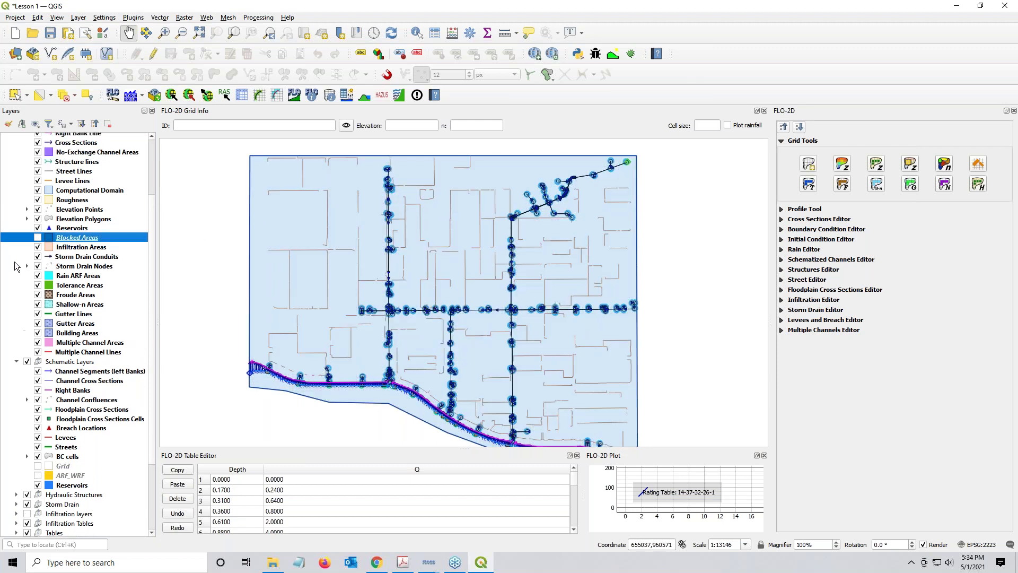
left_click(19, 417)
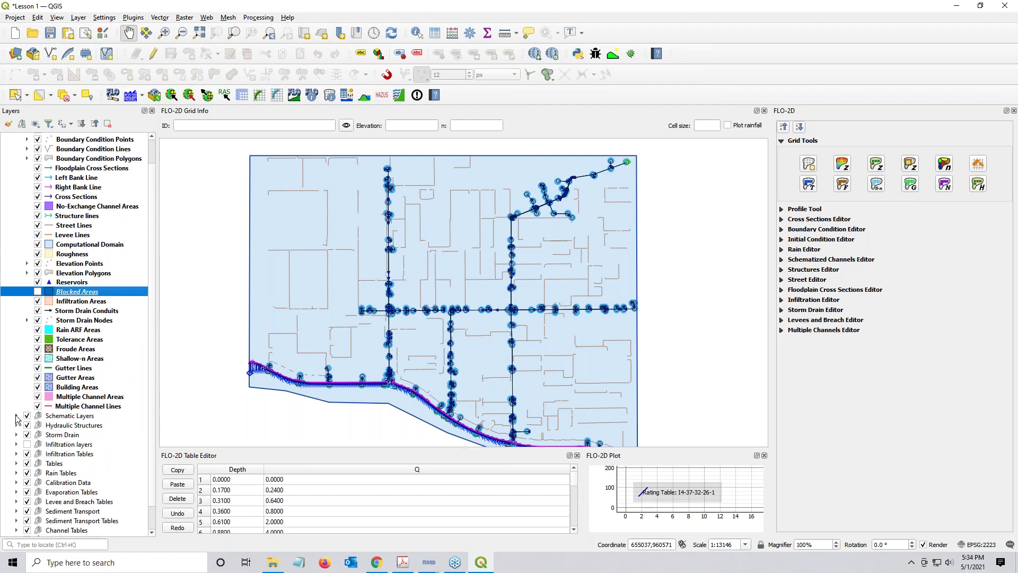
Open the Levee Elevation Tool and start adding walls to user levee lines
scroll(52, 372, "up", 1)
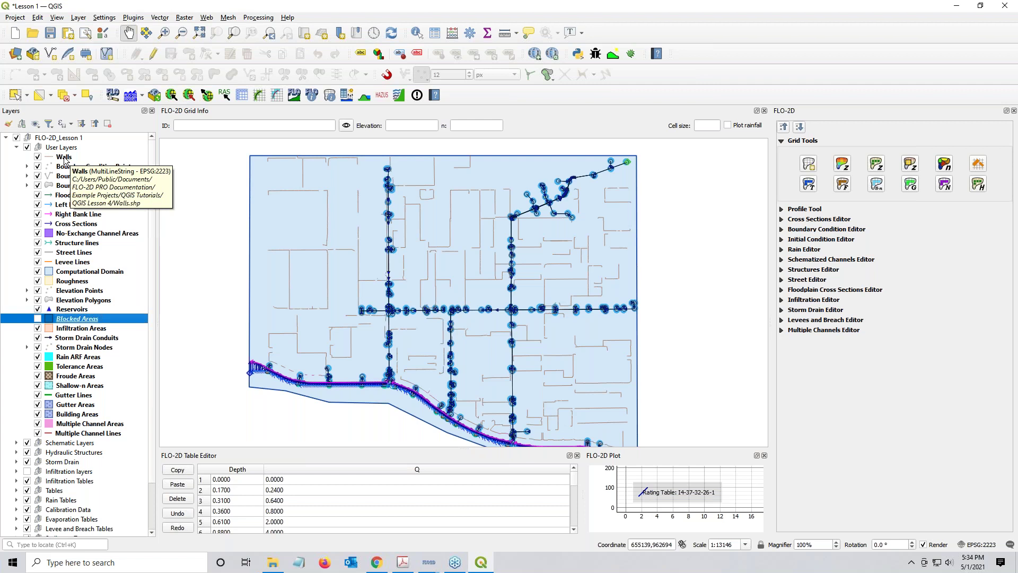
left_click(365, 97)
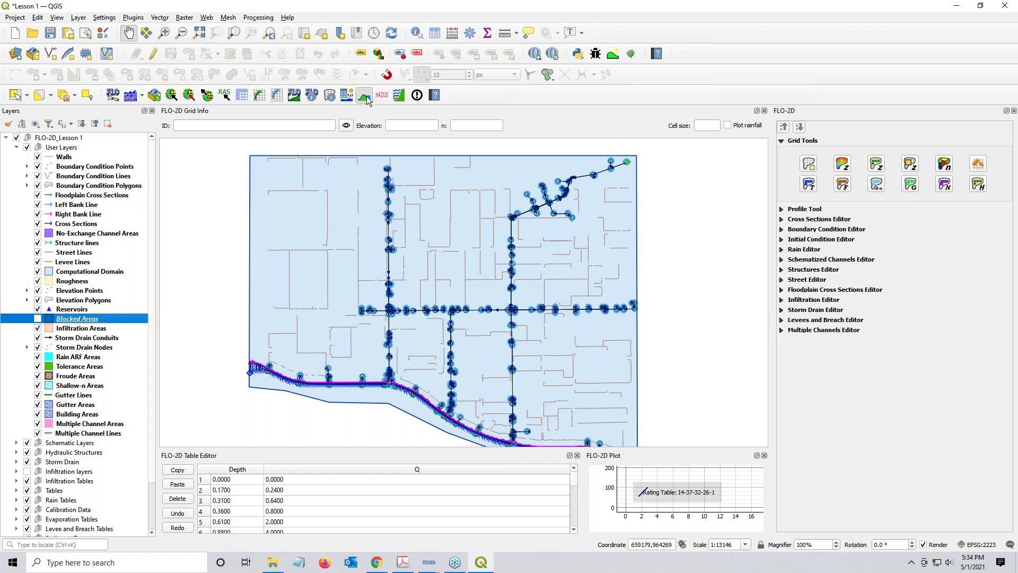
left_click(438, 334)
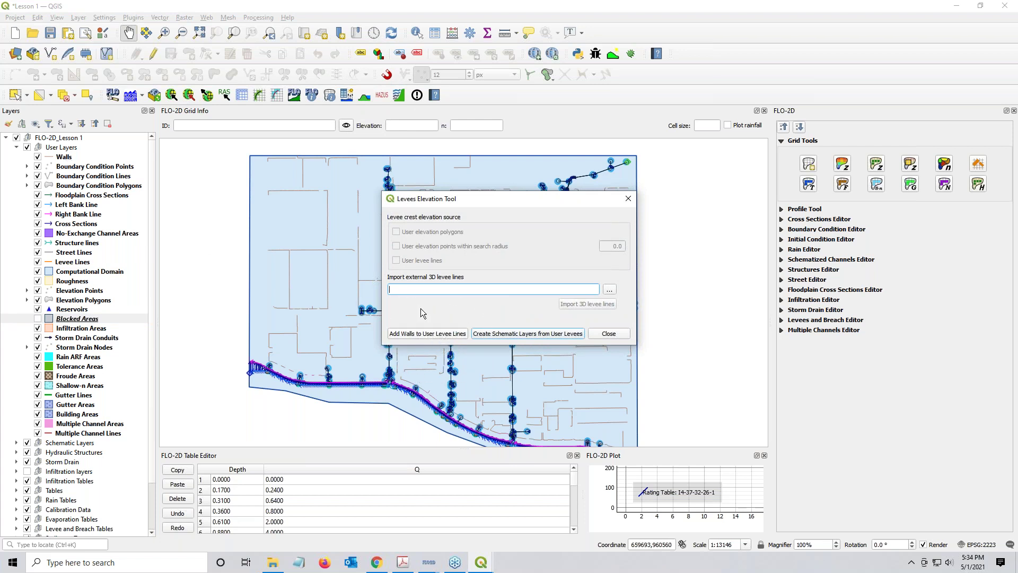
left_click(422, 334)
left_click(423, 334)
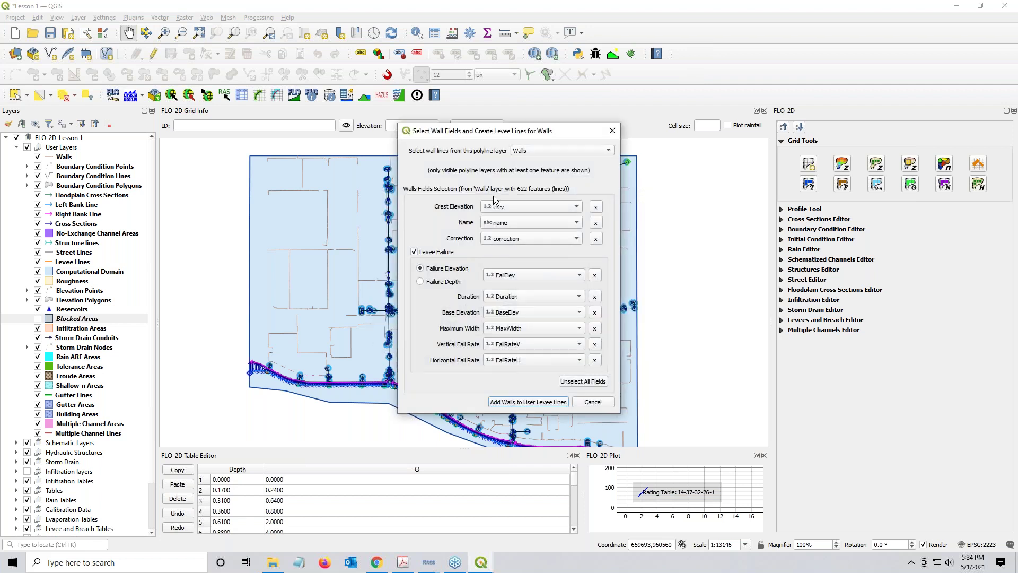
Confirm Walls as the polyline layer supplying the wall lines
left_click(525, 152)
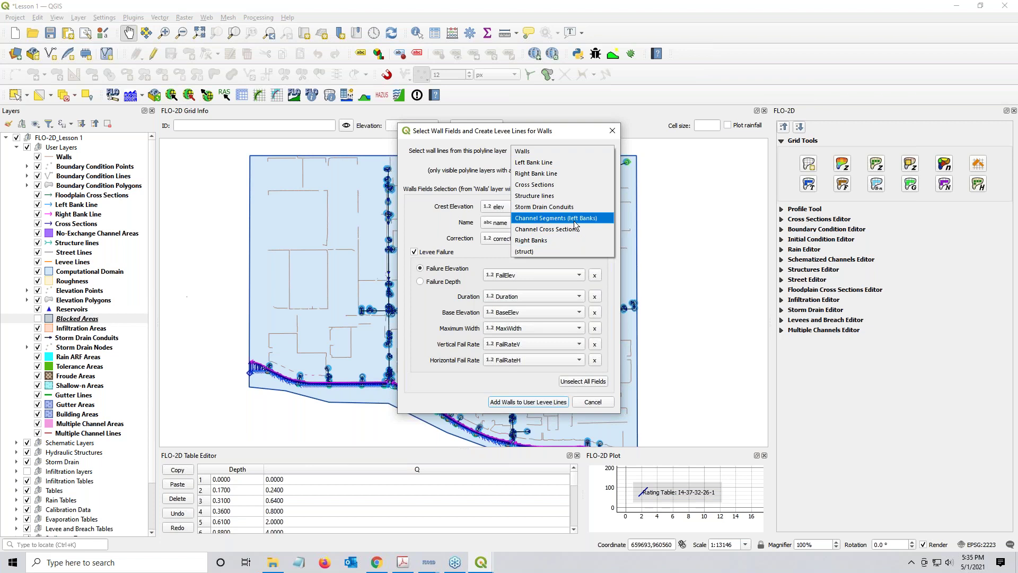
left_click(531, 154)
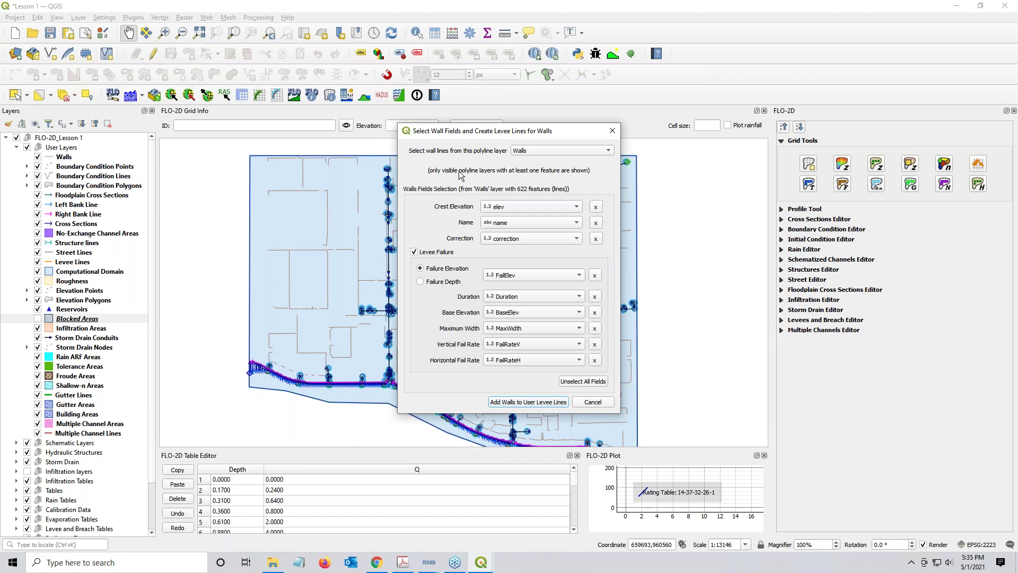
left_click(531, 154)
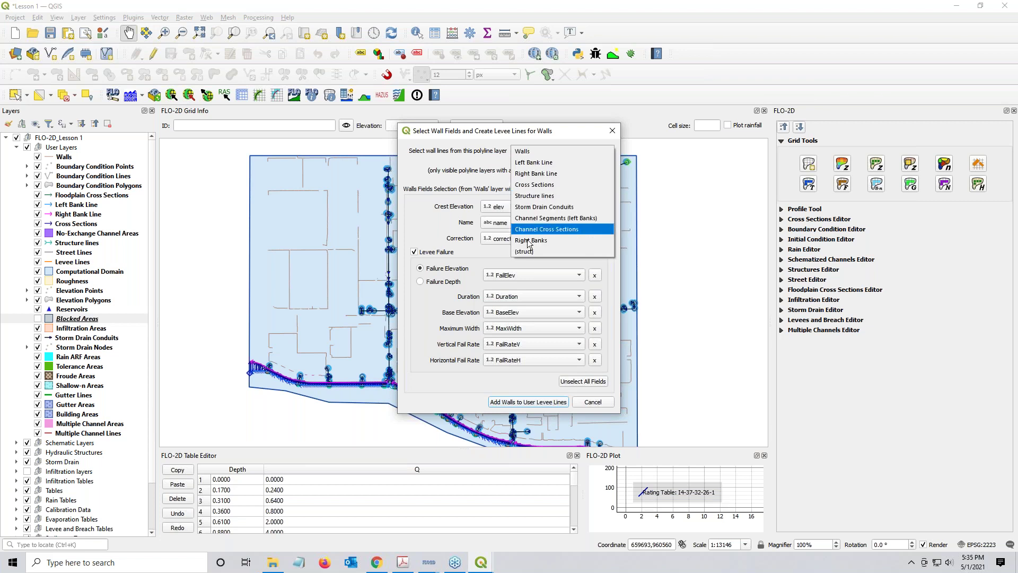
left_click(544, 151)
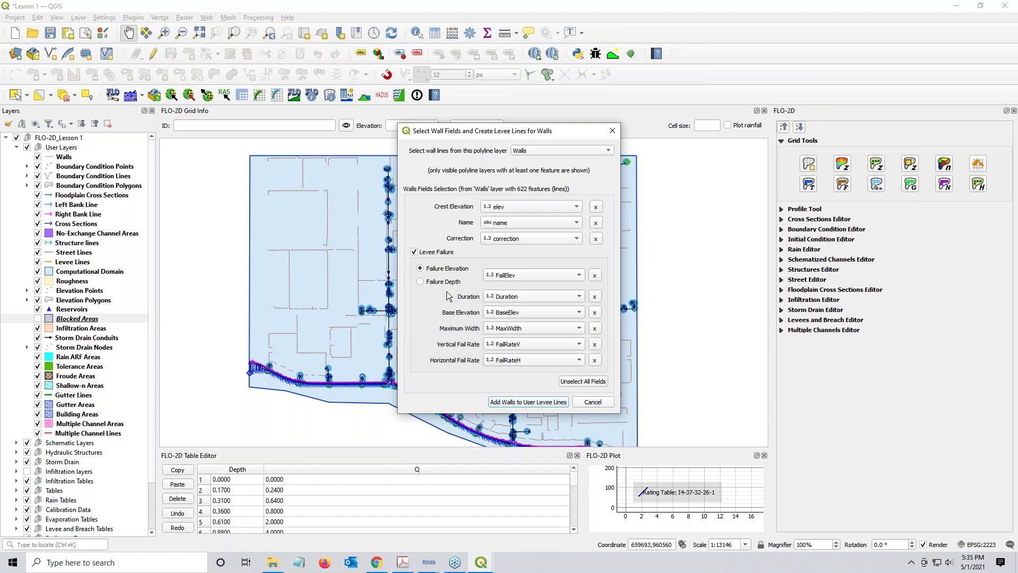
Switch levee failure to Failure Depth, read from the FailDepth field
left_click(421, 280)
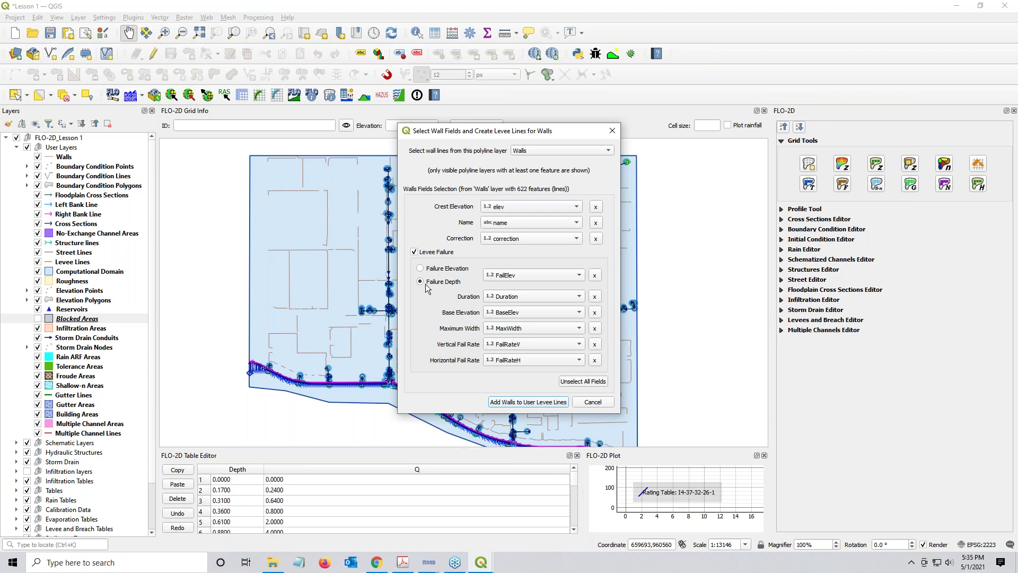
left_click(517, 276)
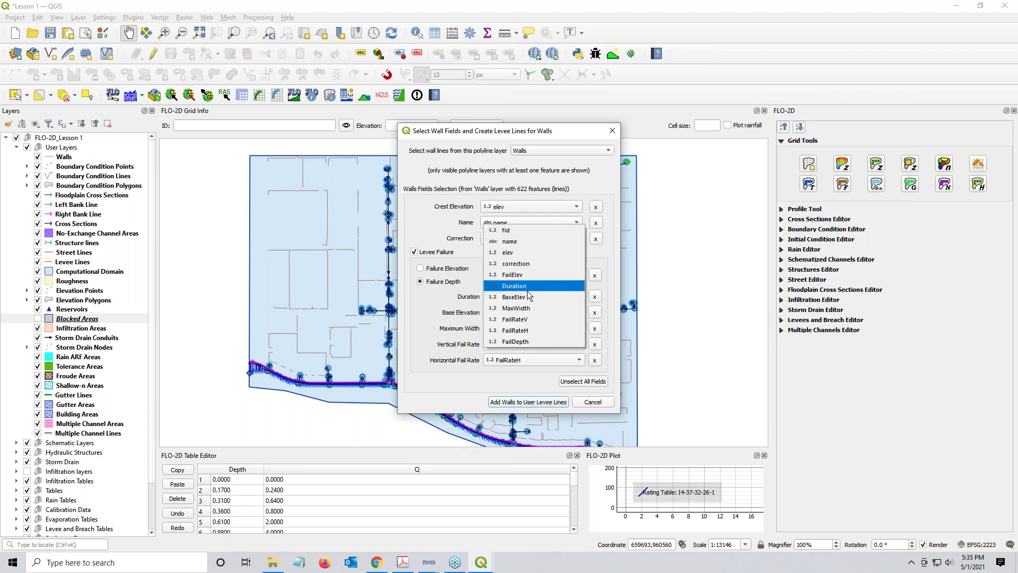
left_click(525, 341)
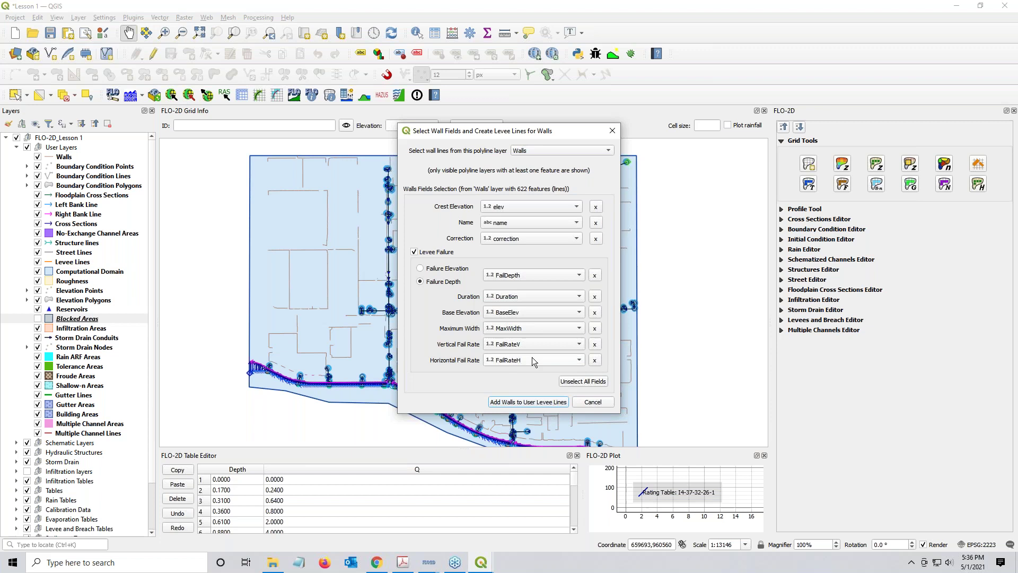
Create 622 user levee lines from the walls and dismiss the completion message
left_click(505, 403)
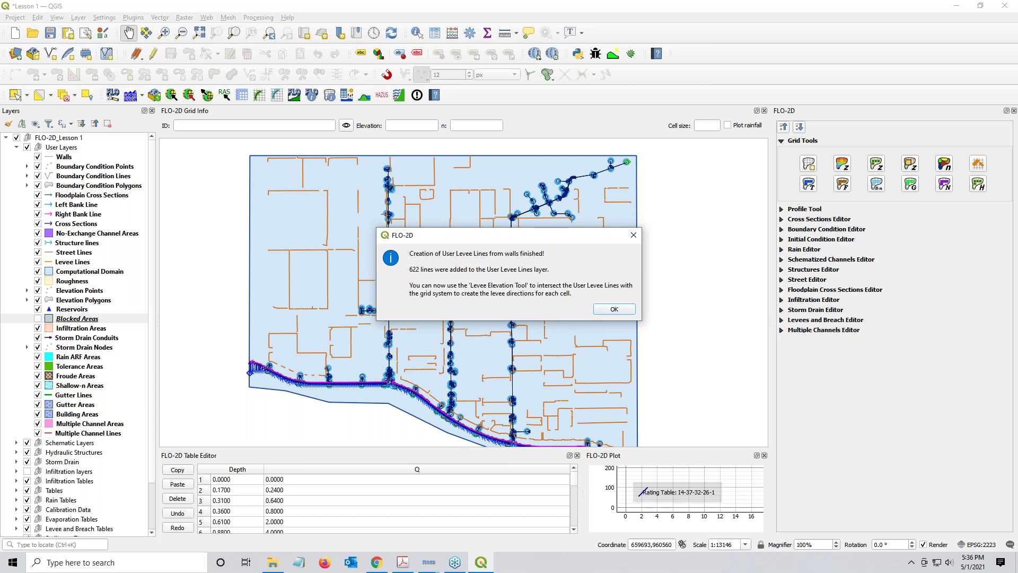
left_click(614, 311)
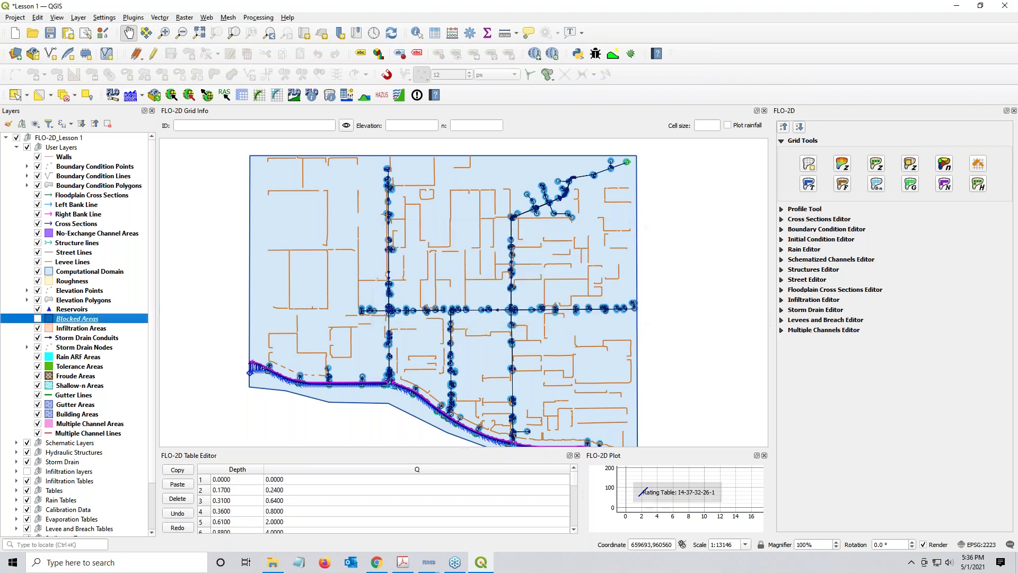
right_click(64, 157)
left_click(93, 285)
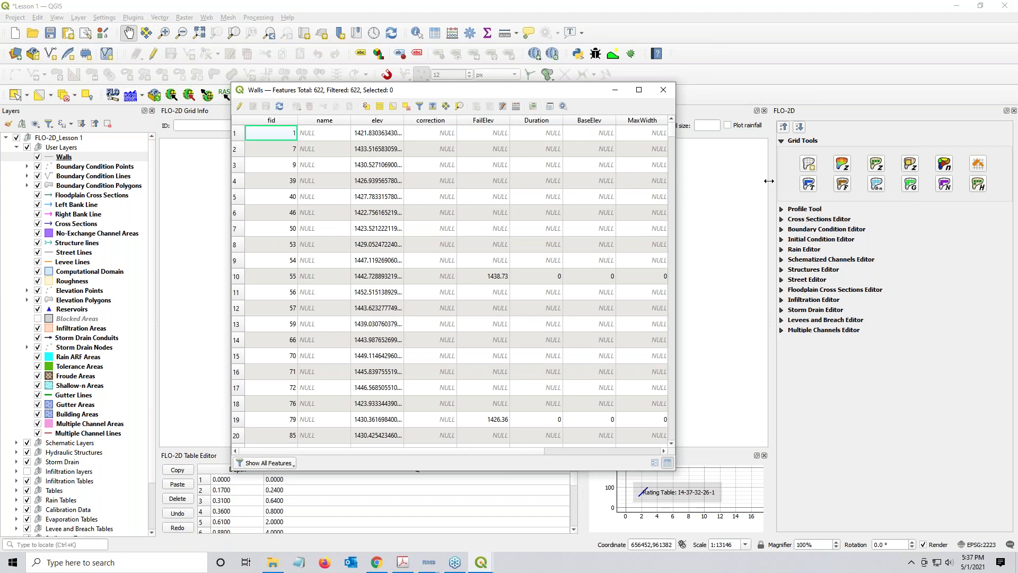
left_click_drag(678, 173, 980, 213)
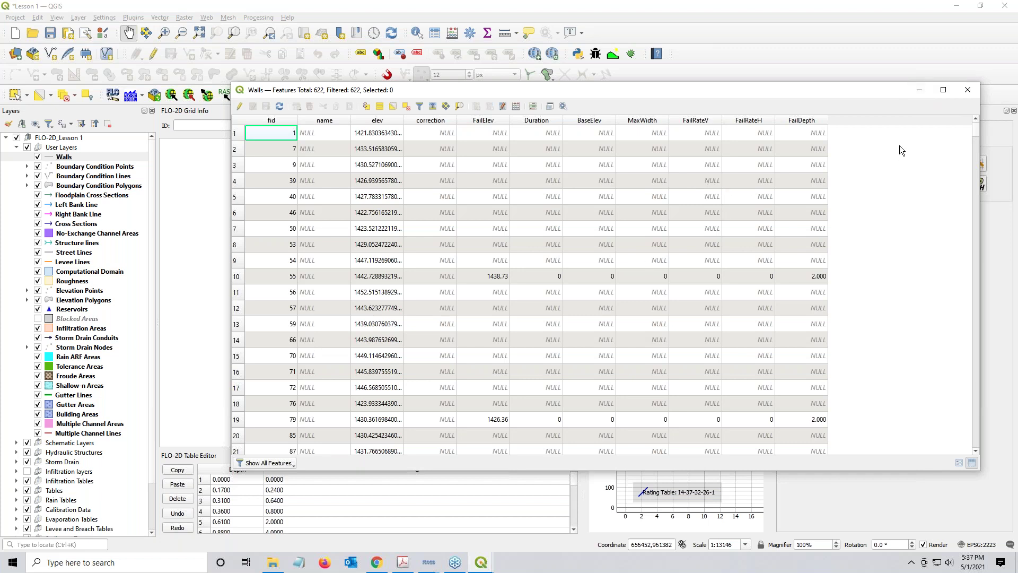
left_click(968, 90)
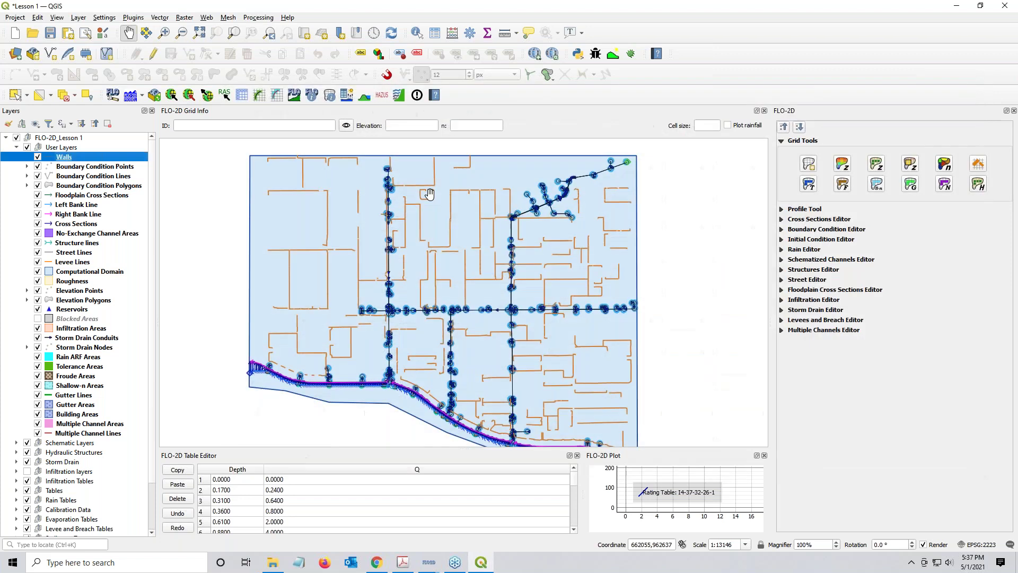
Recenter the map, reopen the Levees Elevation Tool, and choose User levee lines for crest elevations
left_click(364, 99)
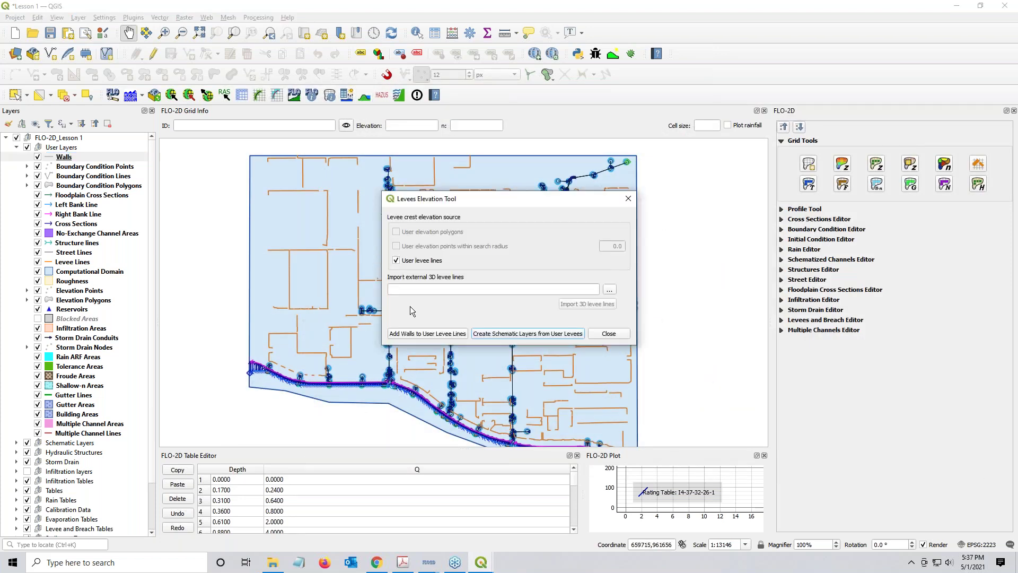
left_click(415, 334)
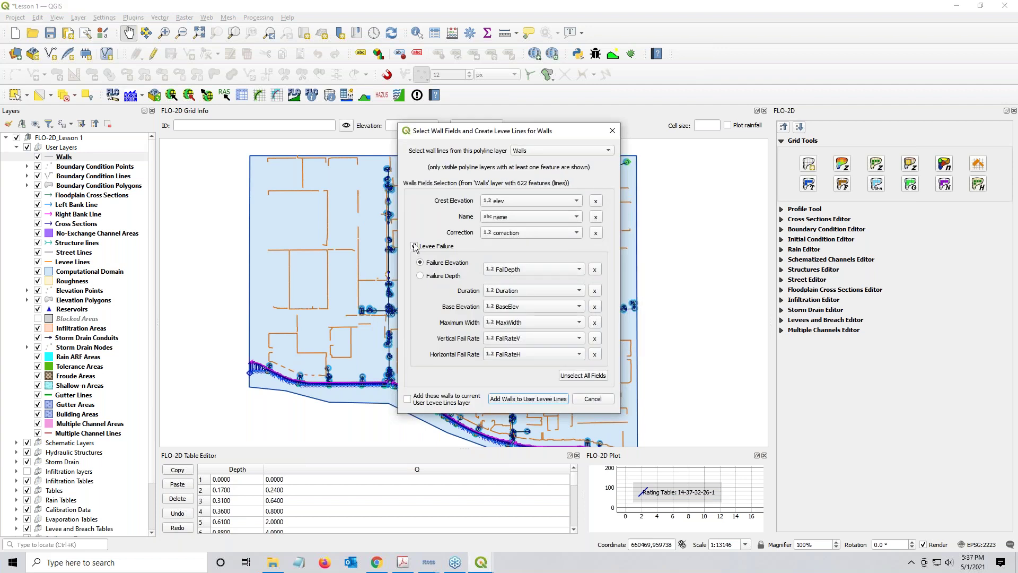
left_click(596, 400)
left_click_drag(356, 321, 376, 309)
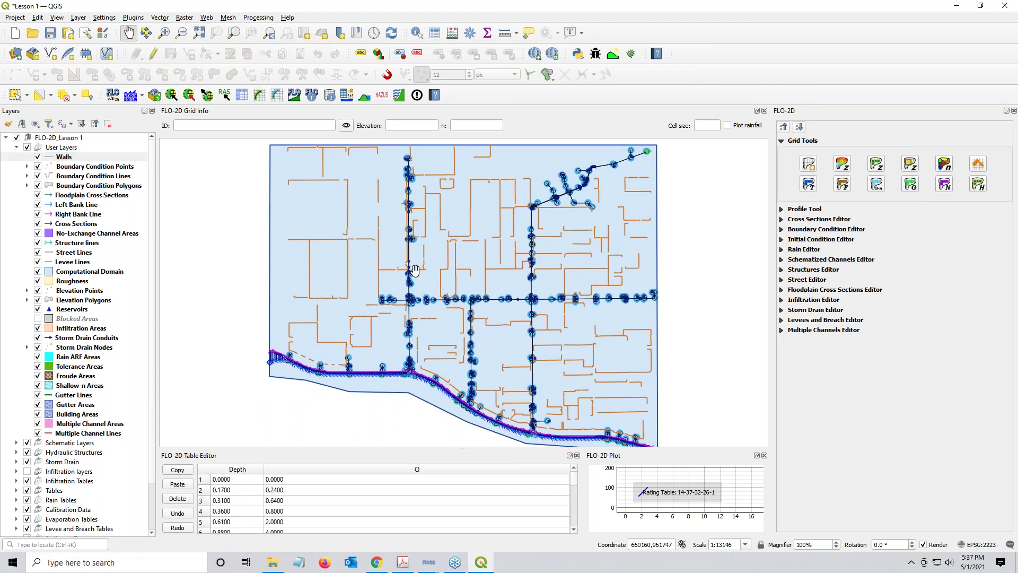
left_click(365, 96)
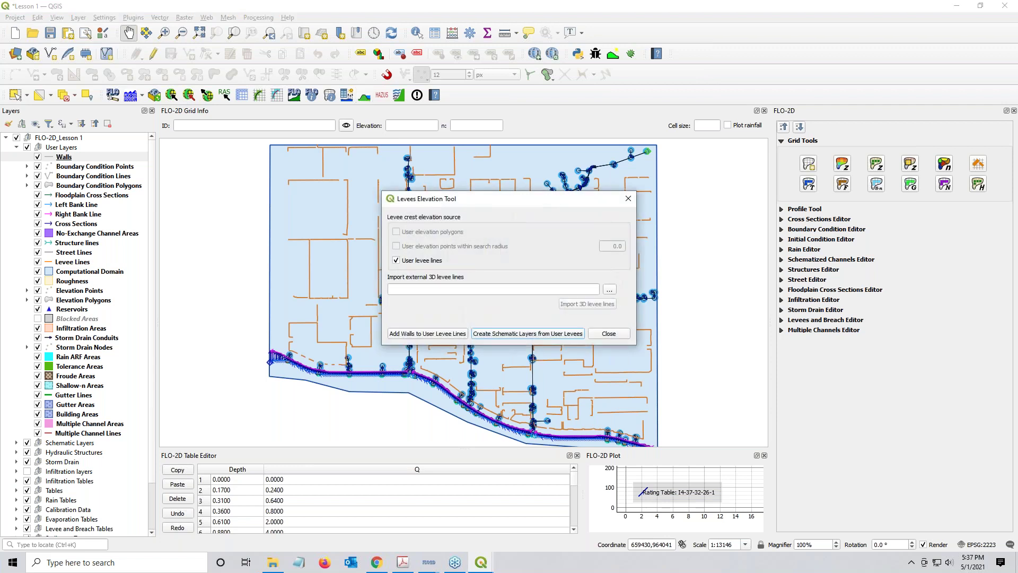
left_click(431, 265)
Build schematic levees from the user levee lines, deleting the duplicate lower-crest direction (3303 elements, 9297 directions)
left_click(503, 335)
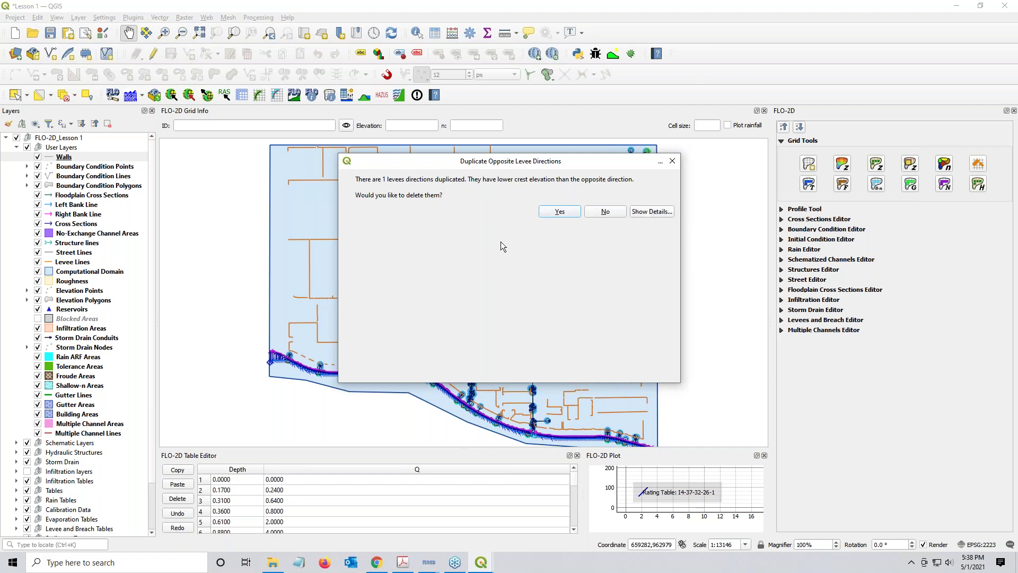
left_click(560, 214)
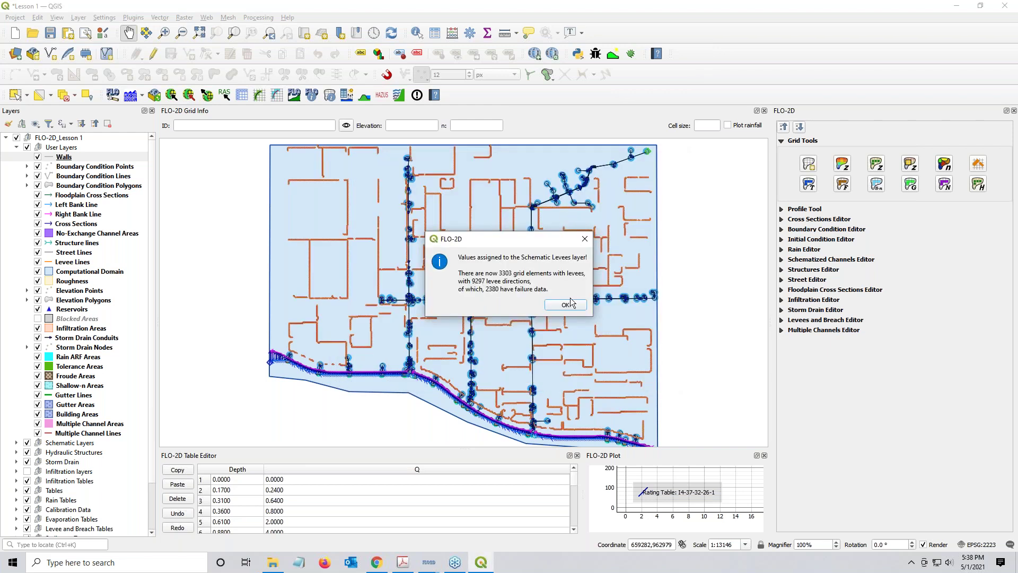
left_click(566, 306)
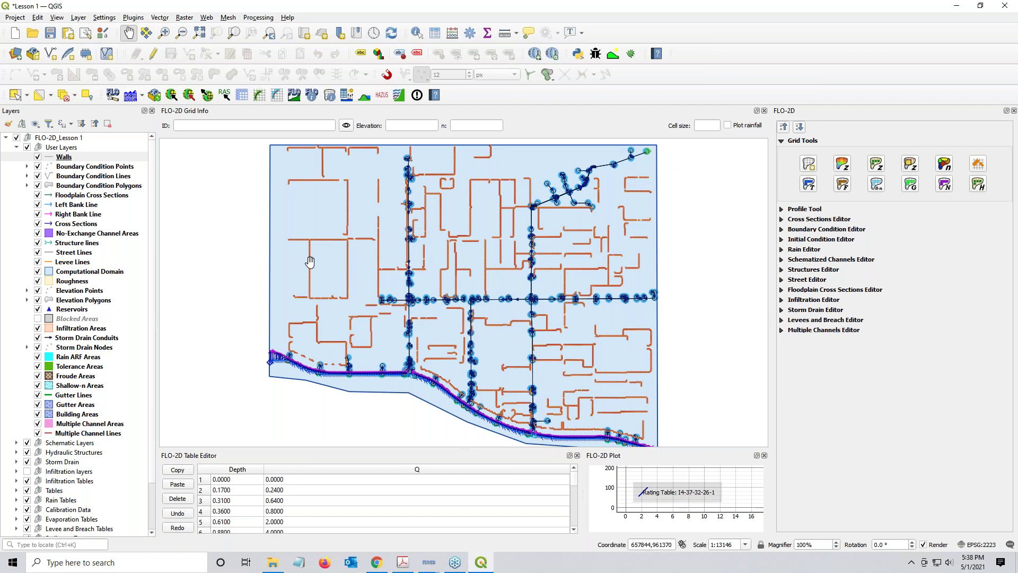
scroll(313, 146, "up", 2)
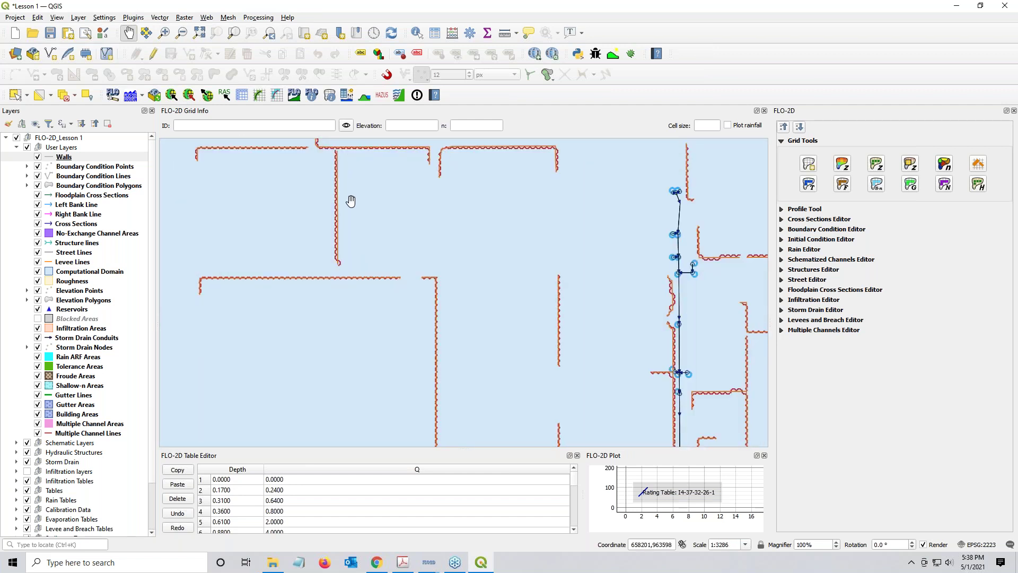
Zoom out to about 1:13146 and pan so the whole grid domain, levees and storm drains show
scroll(439, 278, "up", 2)
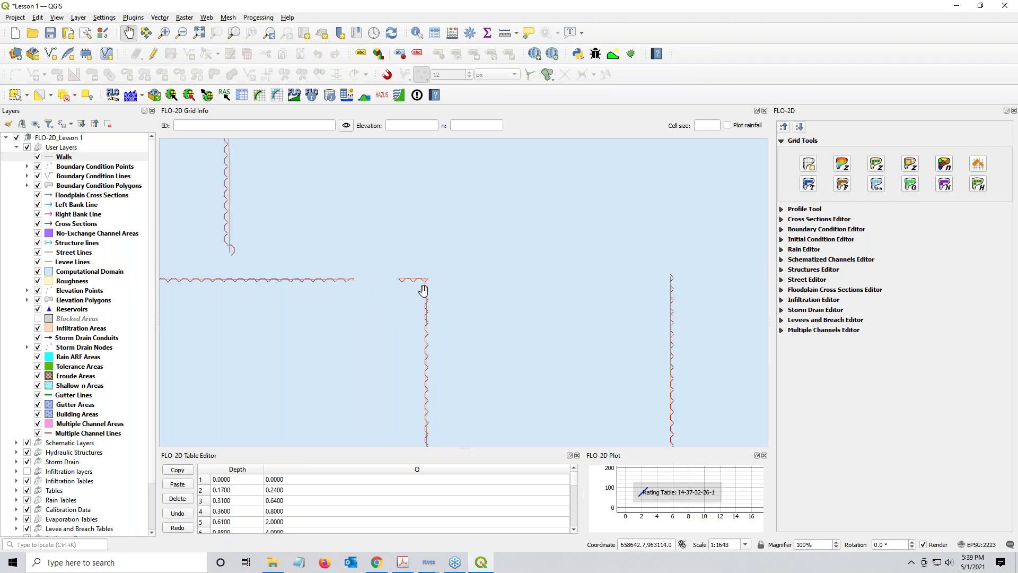
scroll(423, 290, "down", 2)
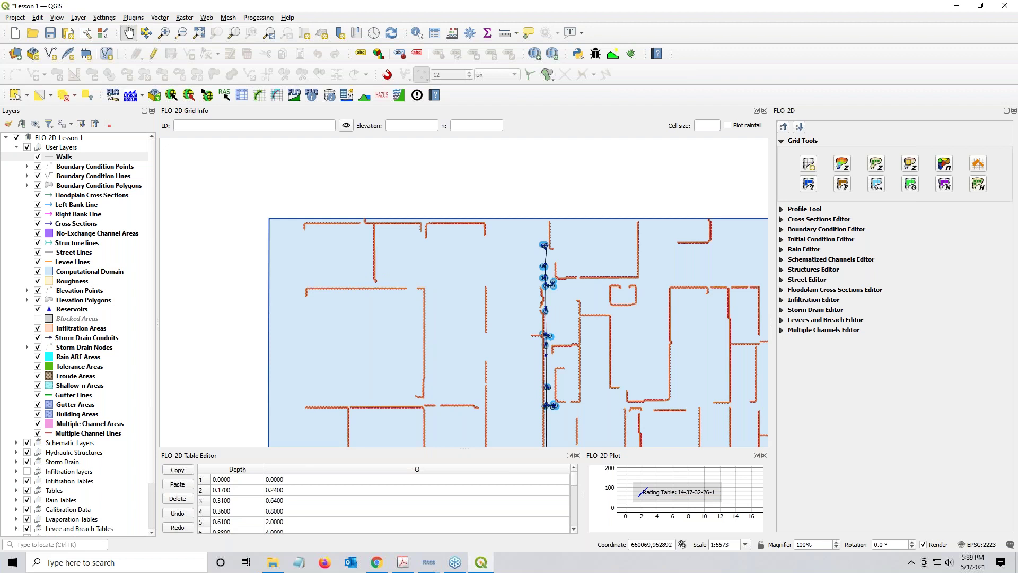
scroll(507, 272, "down", 1)
mouse_move(507, 271)
left_mouse_down()
mouse_move(483, 249)
mouse_move(494, 261)
left_mouse_up()
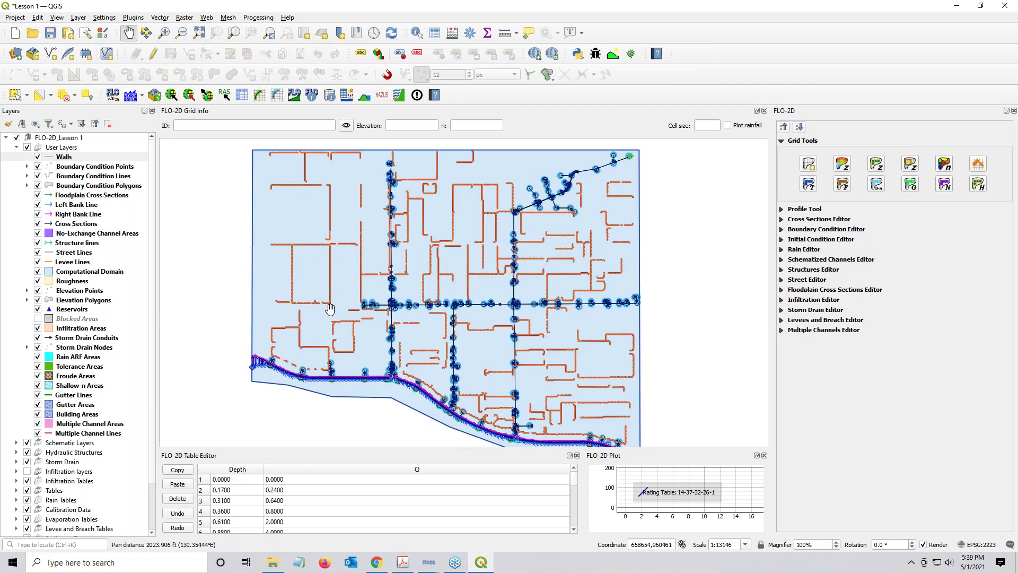
scroll(328, 310, "up", 3)
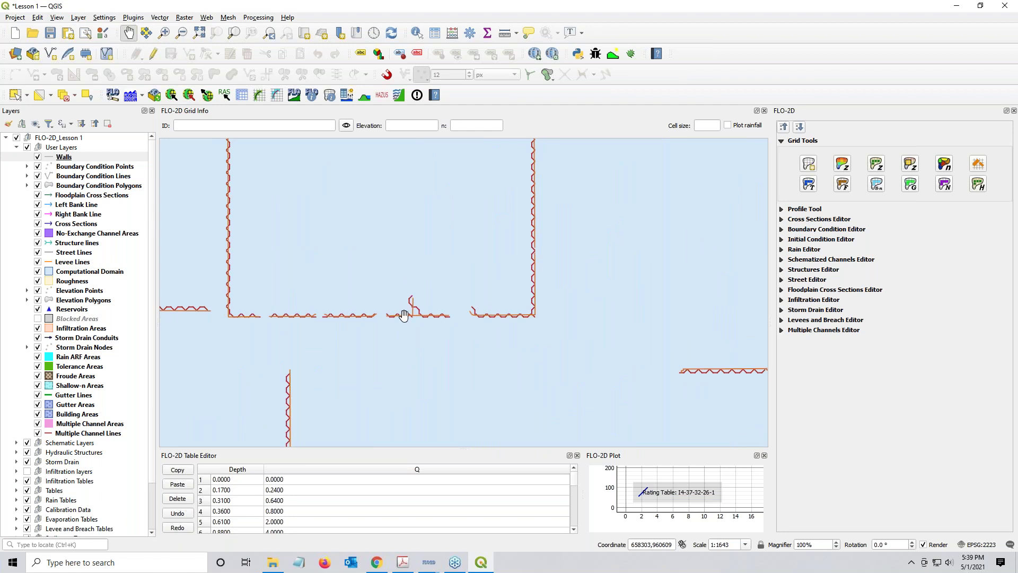
scroll(424, 319, "up", 2)
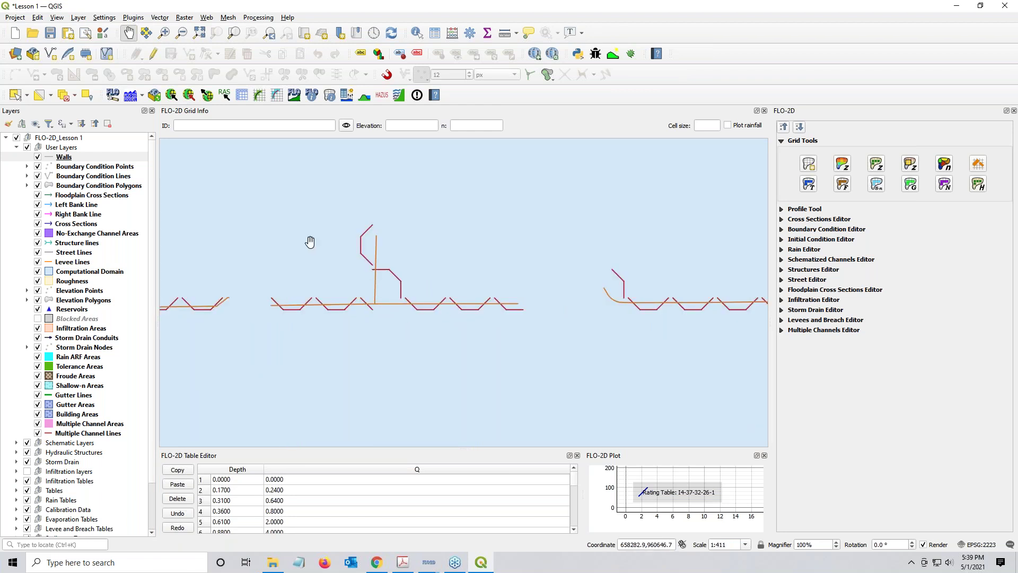
scroll(421, 281, "down", 3)
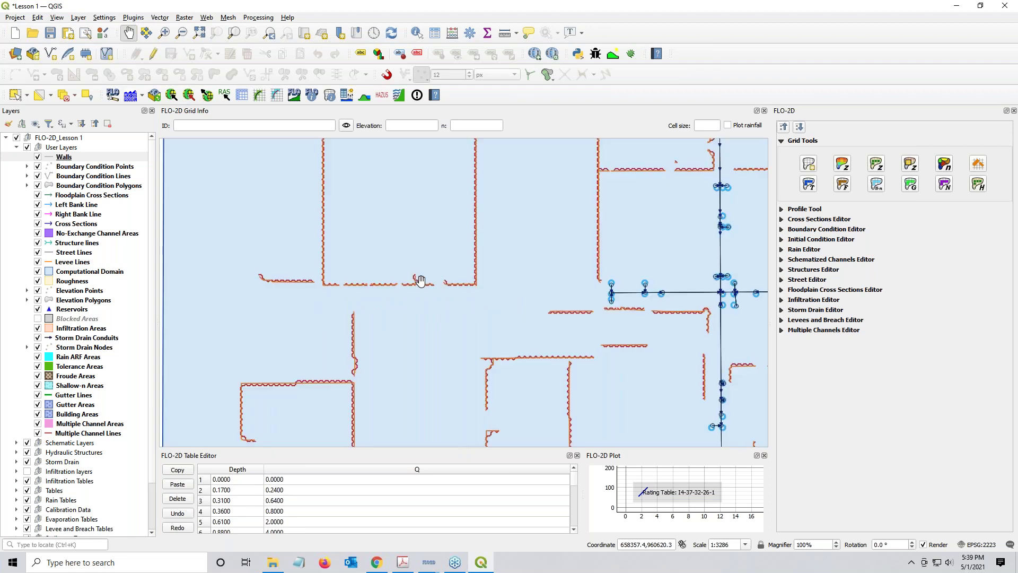
scroll(424, 281, "down", 2)
left_click_drag(560, 258, 488, 262)
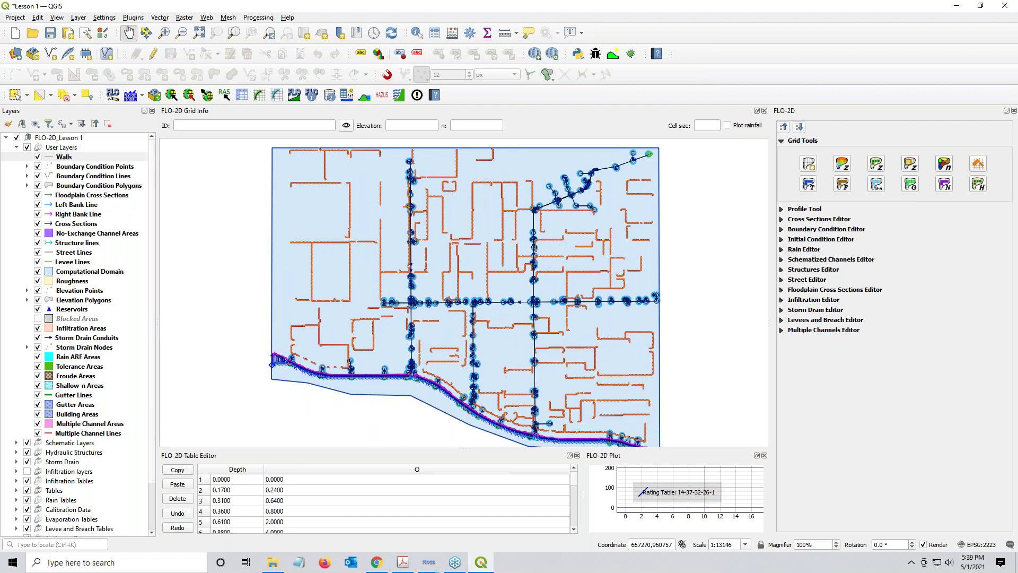
key("alt+Tab")
Move the Acrobat window left and scroll the lesson PDF from Step 2 to Step 5 on page 87
left_click_drag(829, 24, 513, 36)
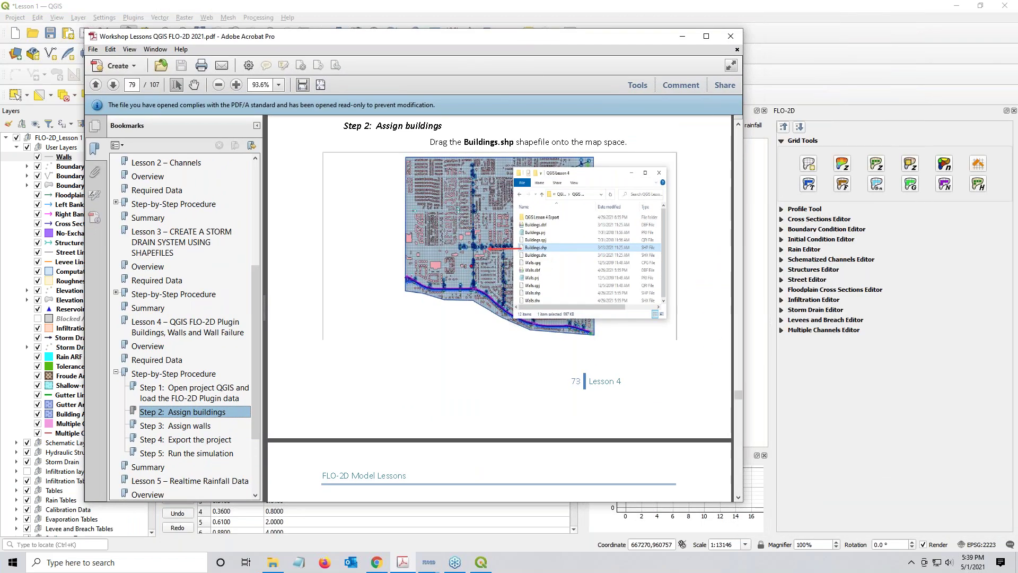
scroll(499, 308, "down", 15)
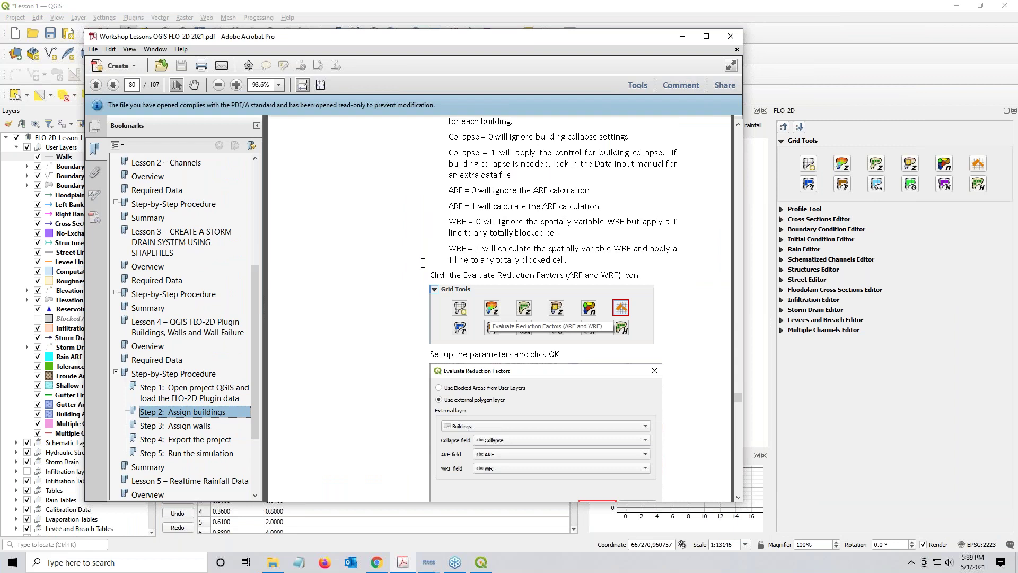
scroll(475, 238, "down", 8)
scroll(500, 308, "down", 12)
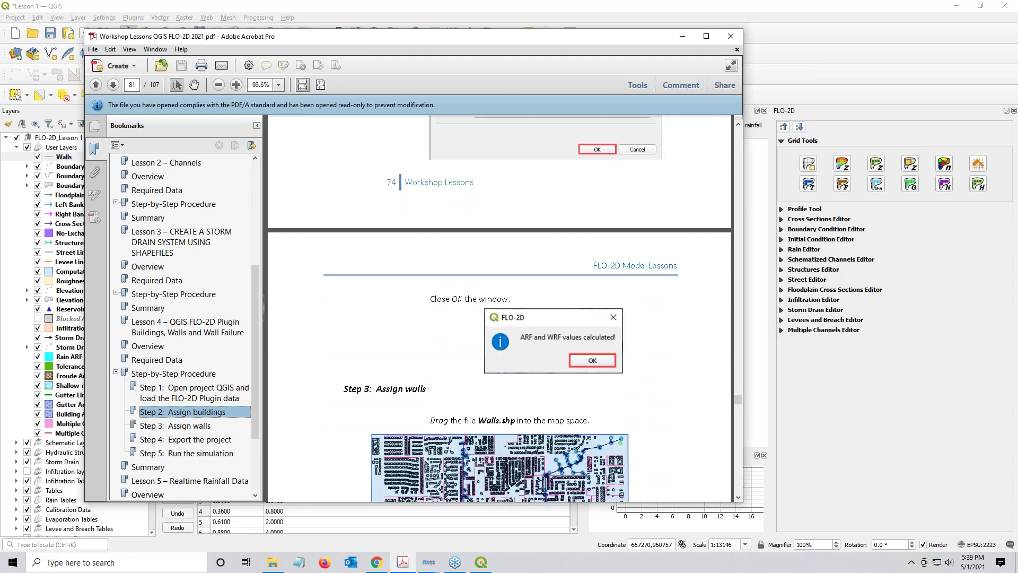
scroll(557, 247, "down", 10)
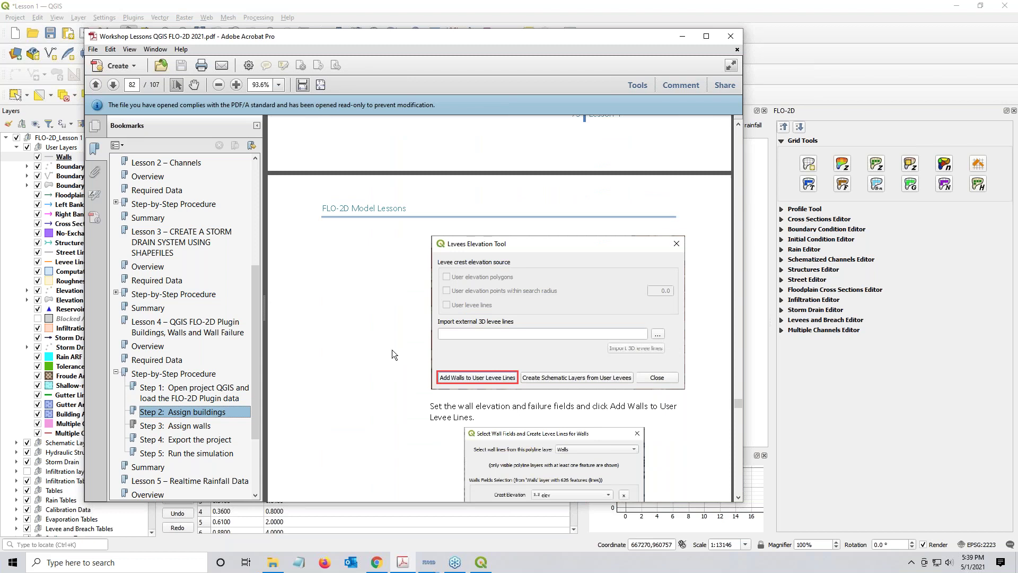
scroll(392, 350, "down", 7)
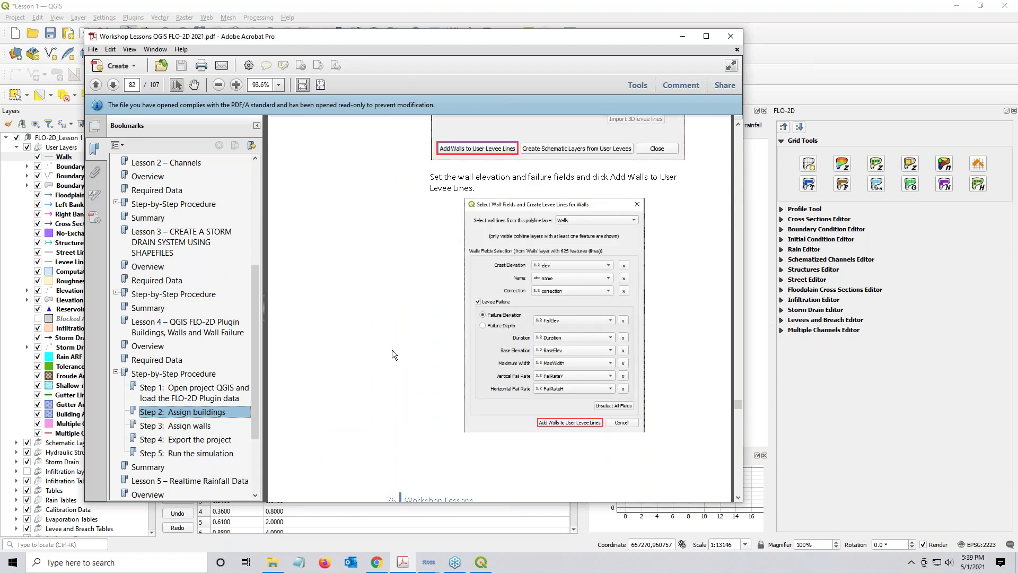
scroll(393, 349, "down", 11)
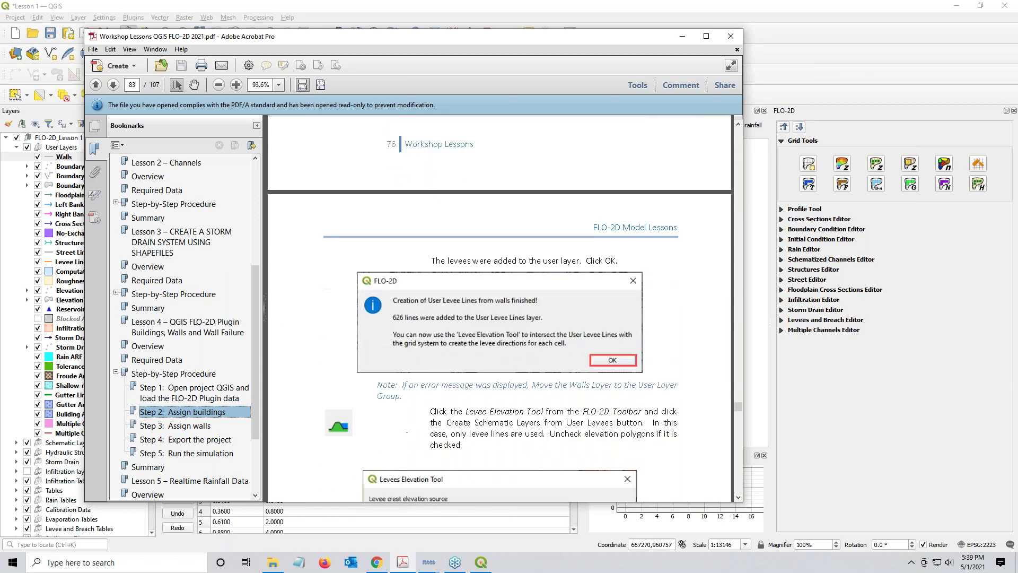
scroll(500, 308, "down", 6)
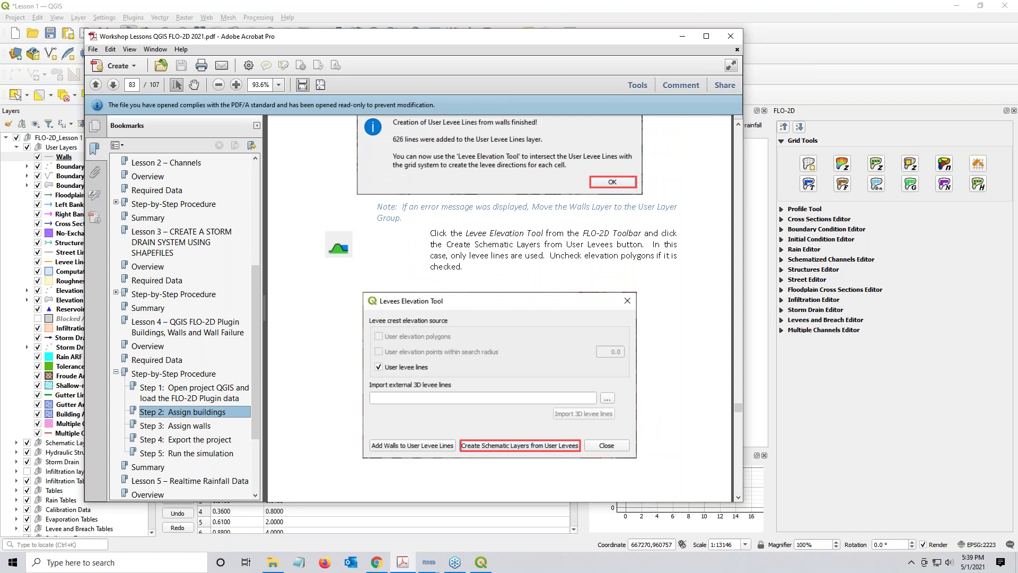
scroll(499, 307, "down", 16)
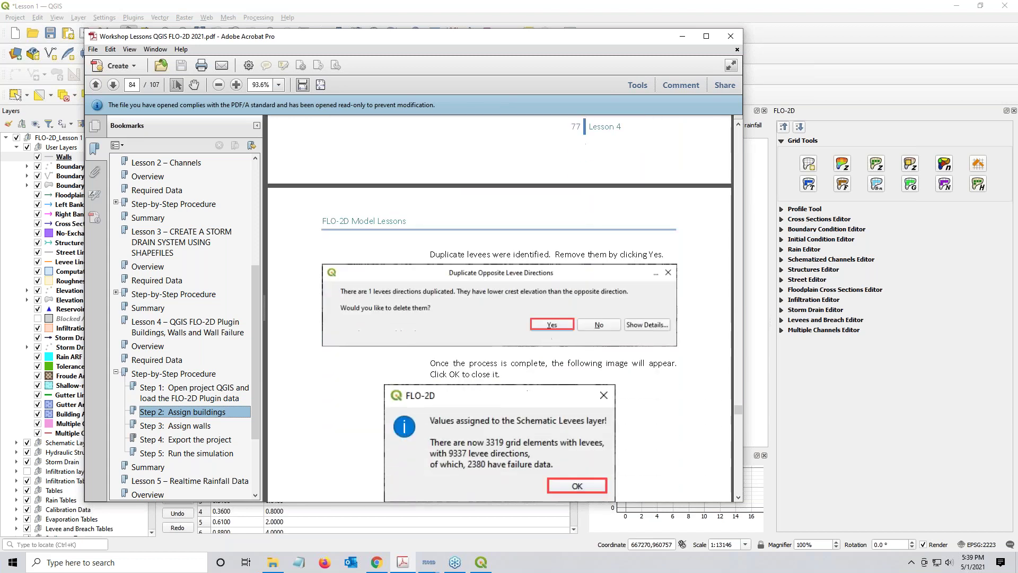
scroll(500, 310, "down", 9)
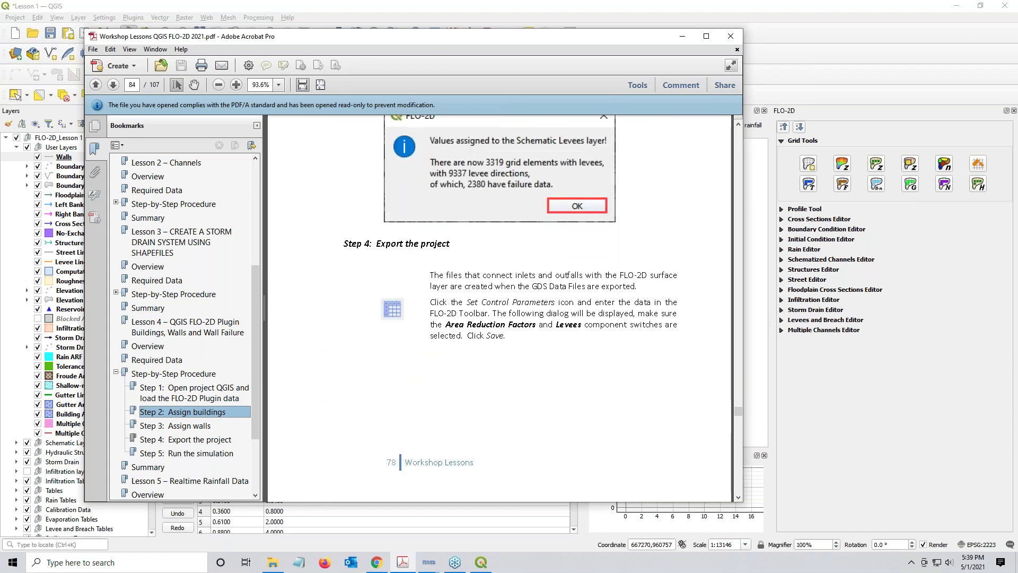
scroll(500, 310, "down", 5)
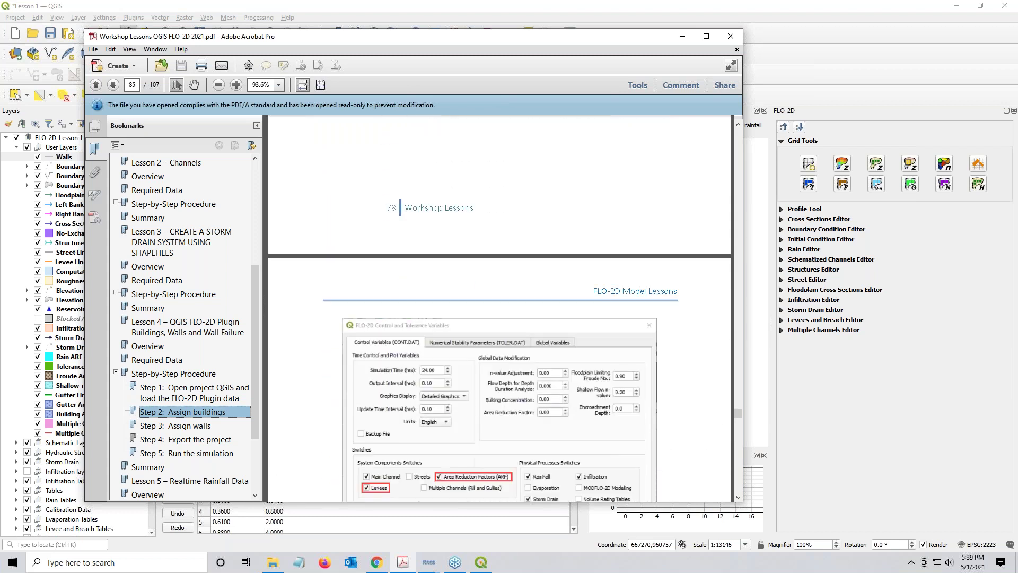
scroll(499, 311, "up", 16)
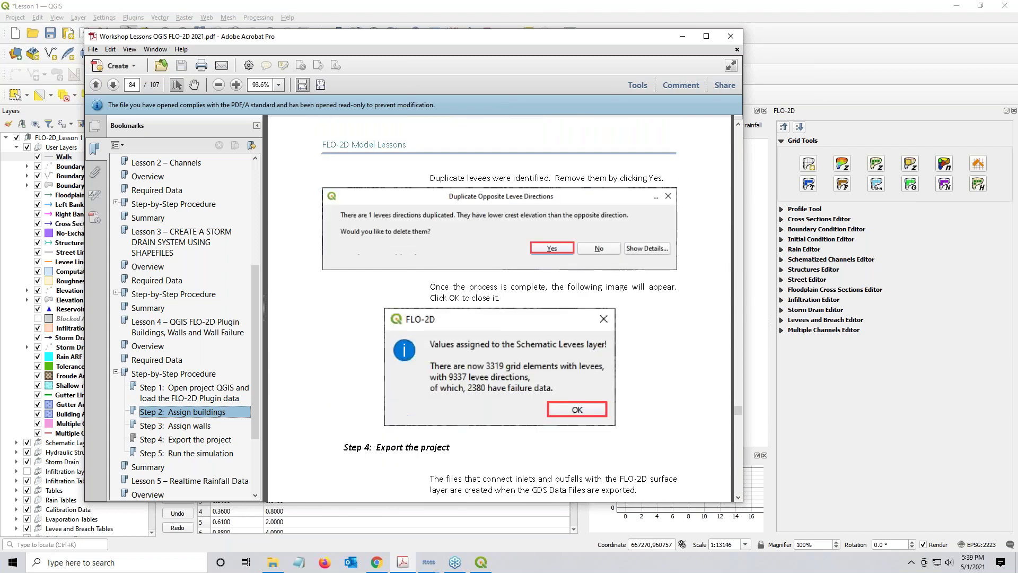
scroll(501, 378, "down", 8)
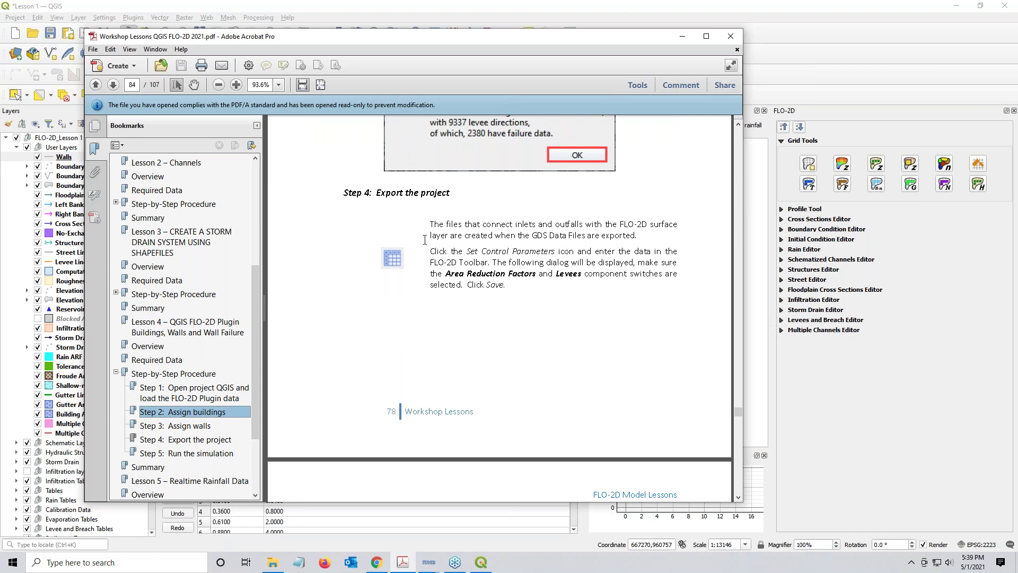
scroll(470, 204, "up", 2)
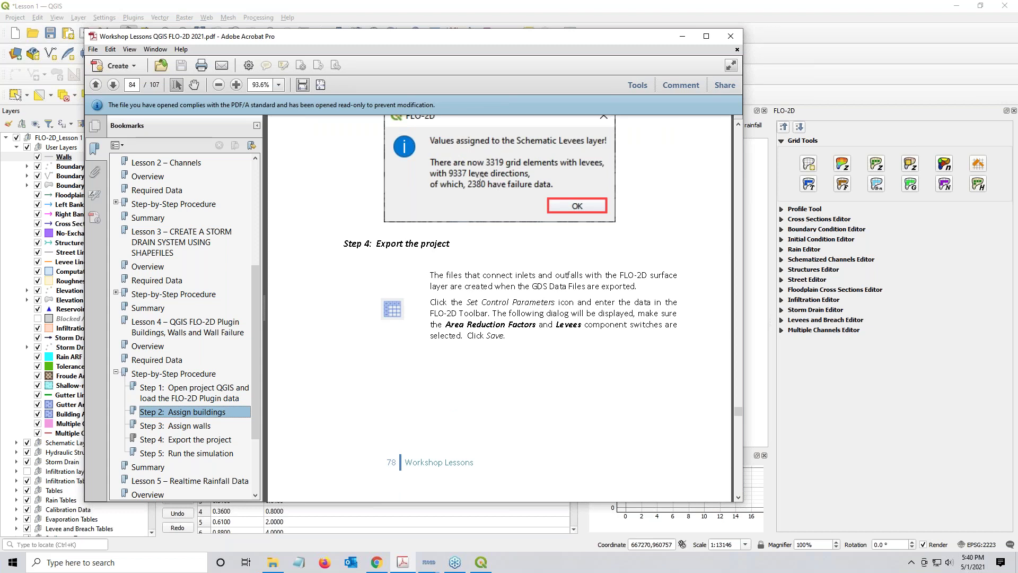
scroll(520, 324, "down", 4)
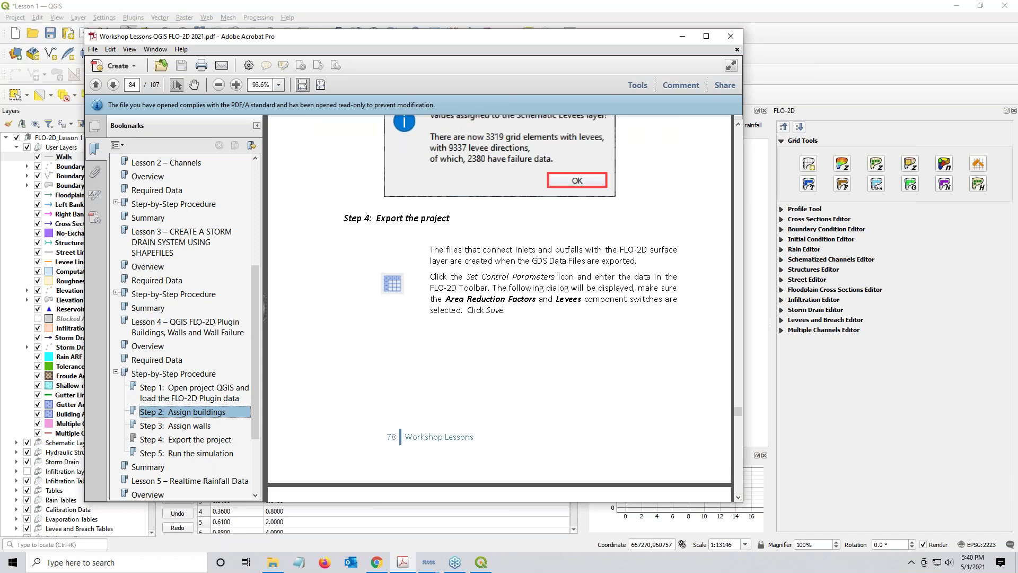
scroll(500, 308, "down", 13)
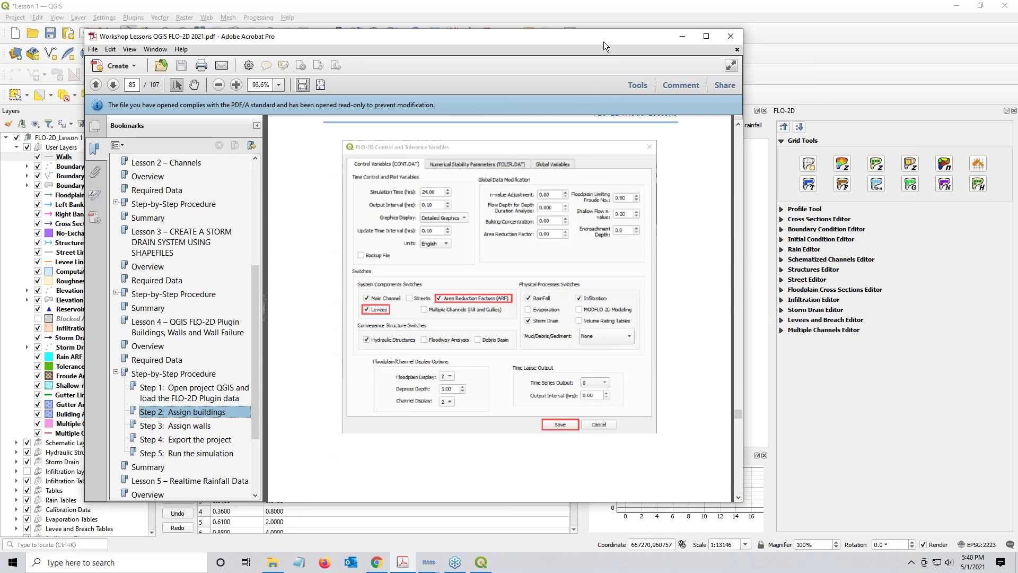
scroll(493, 289, "down", 17)
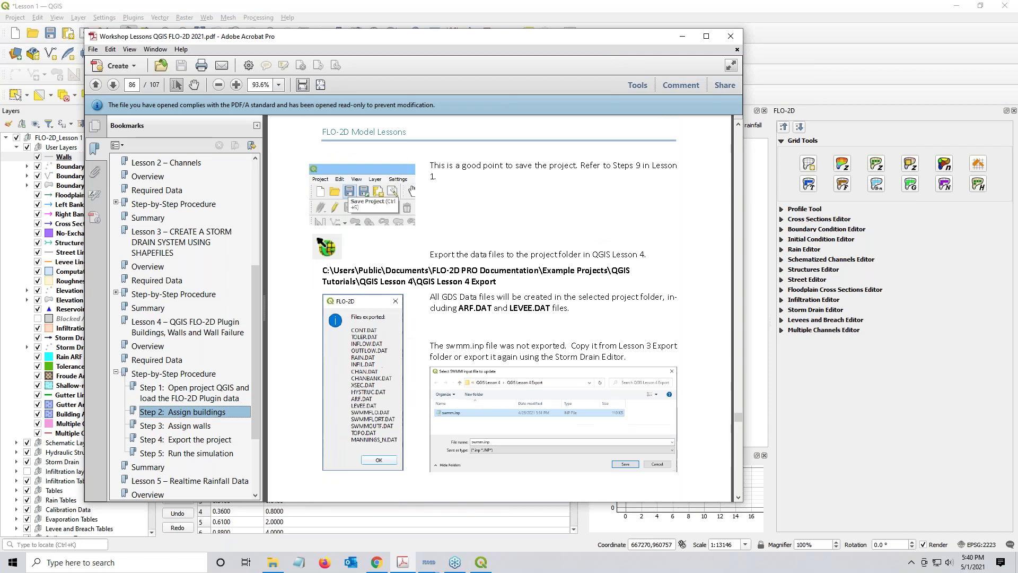
scroll(505, 160, "down", 9)
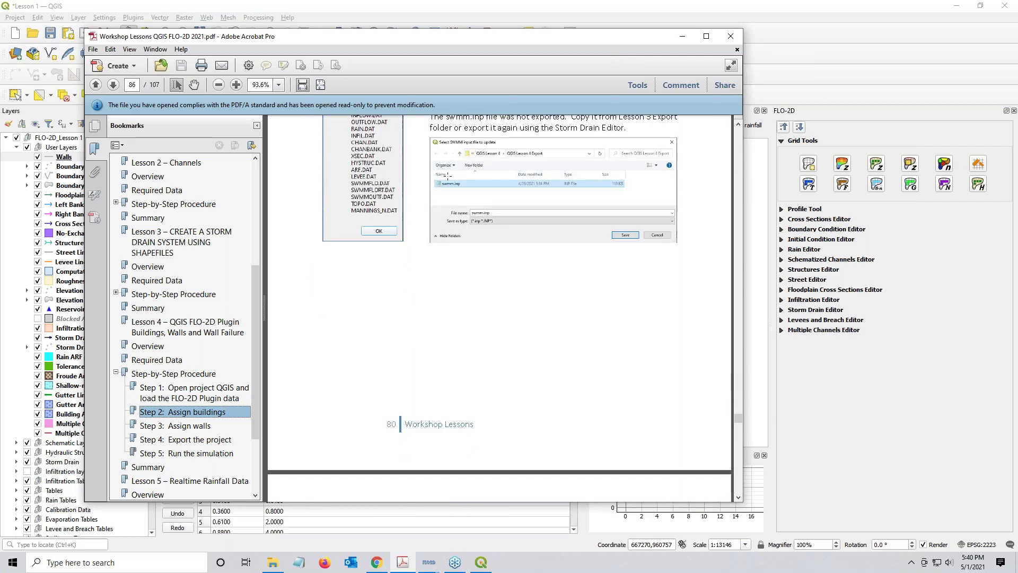
scroll(500, 307, "up", 4)
scroll(499, 308, "down", 15)
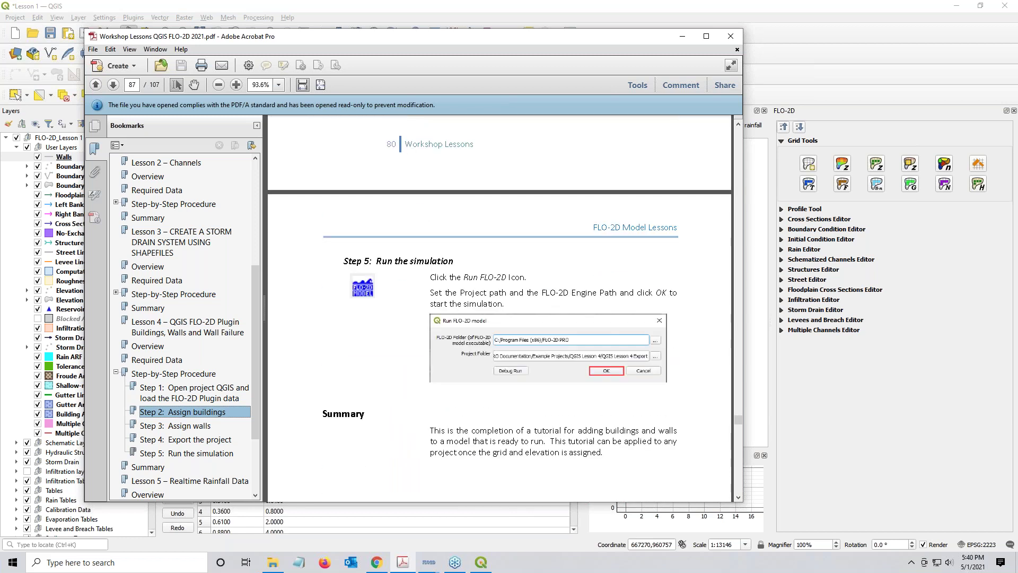
scroll(514, 273, "down", 3)
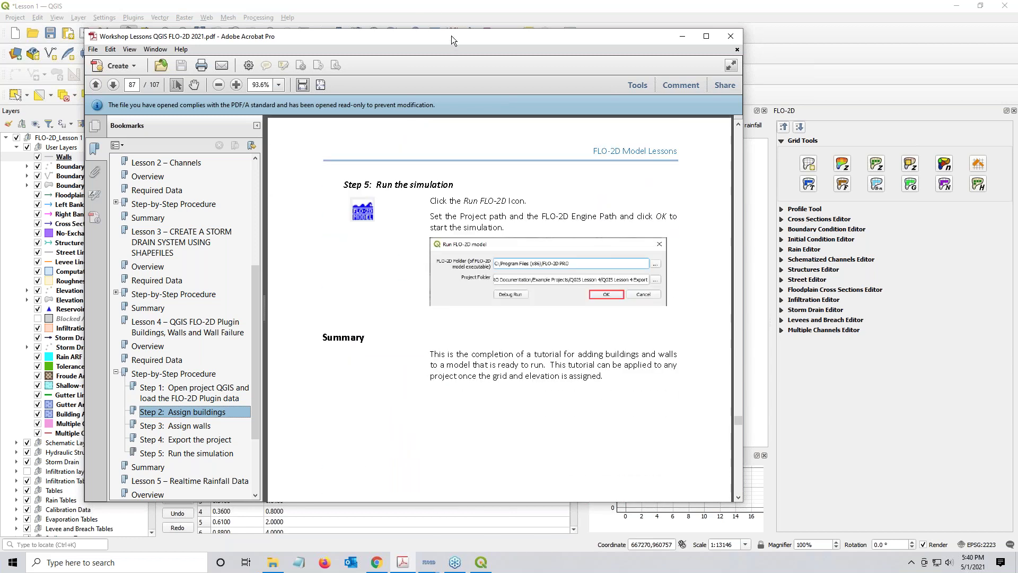
key("alt+Tab")
Turn on the Levees component in the control parameters and save them
left_click(366, 97)
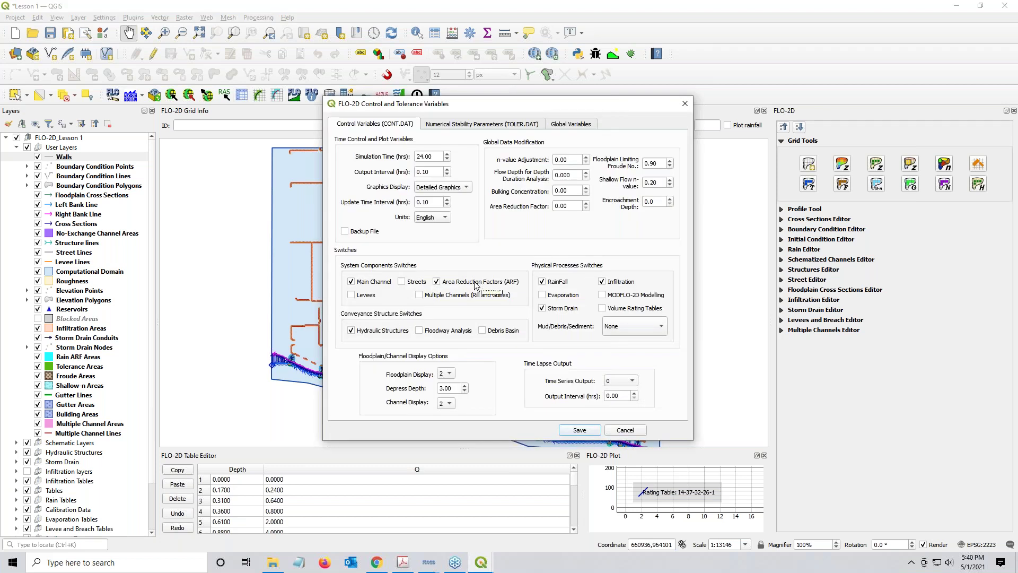
left_click(364, 297)
left_click(580, 430)
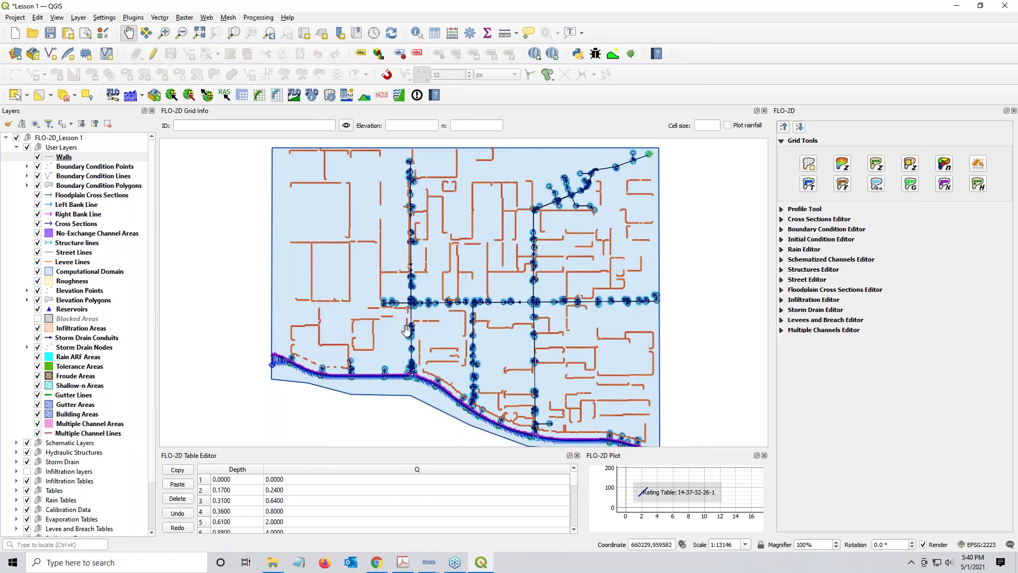
left_click(207, 95)
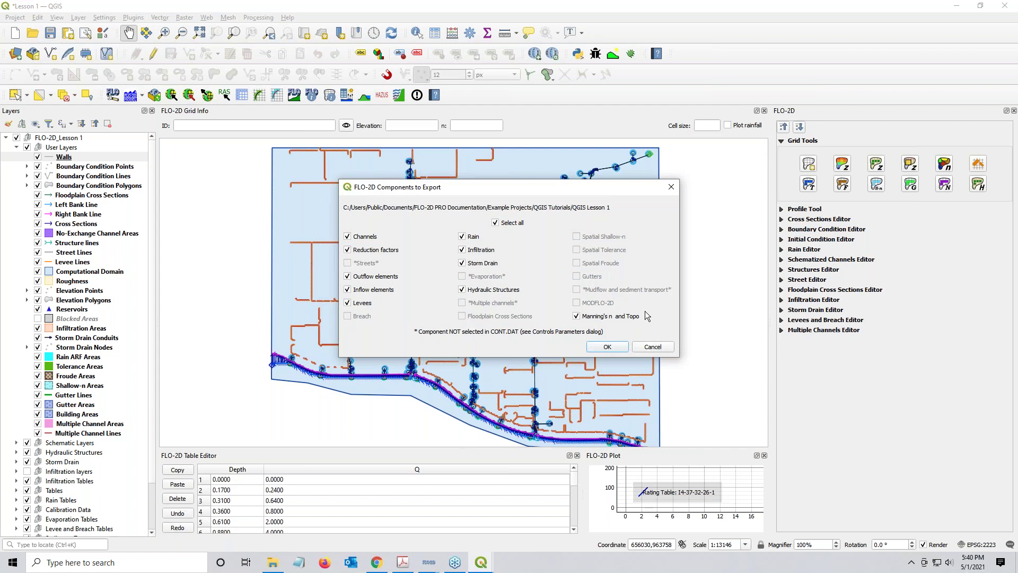
Export all model components, including LEVEE.DAT and ARF.DAT, to the QGIS Lesson 4 Export folder
left_click(608, 347)
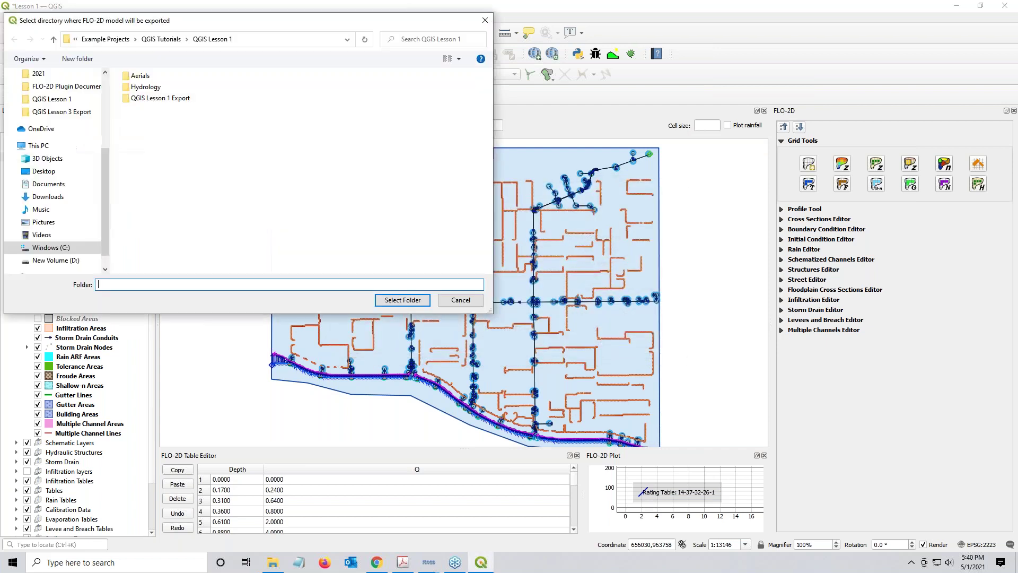
left_click(157, 40)
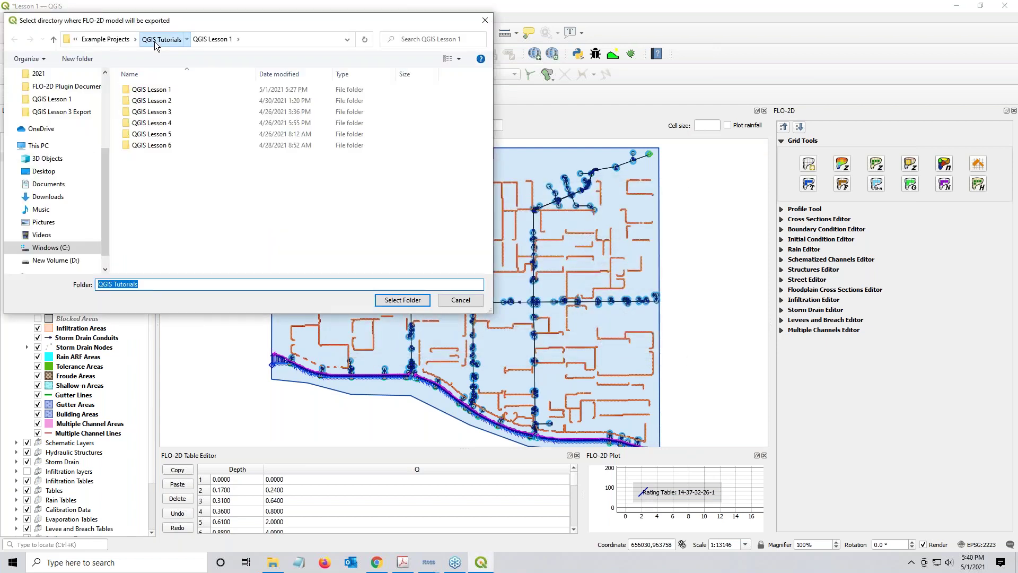
double_click(157, 124)
double_click(142, 89)
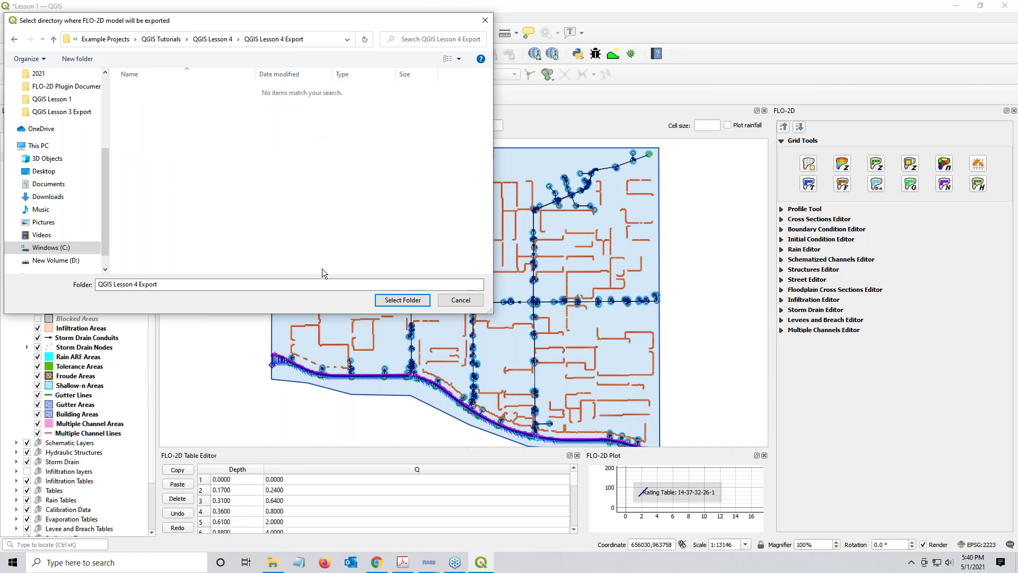
left_click(212, 39)
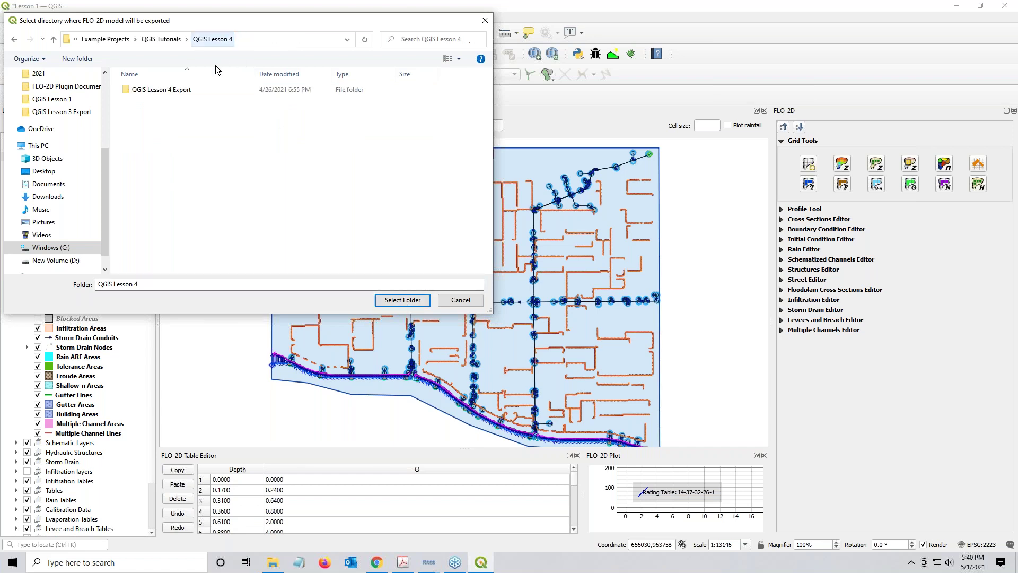
left_click(141, 91)
double_click(141, 92)
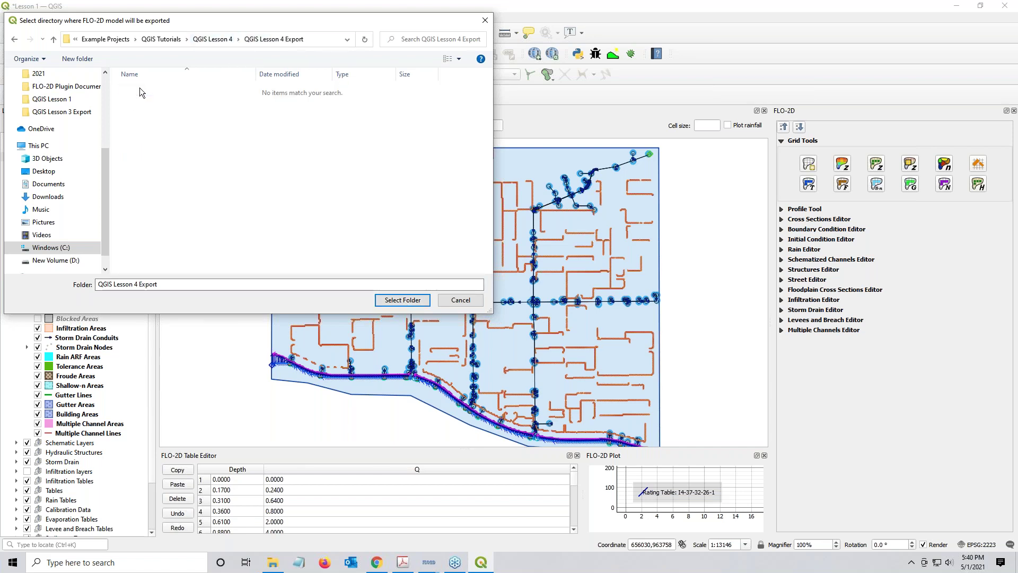
left_click(402, 300)
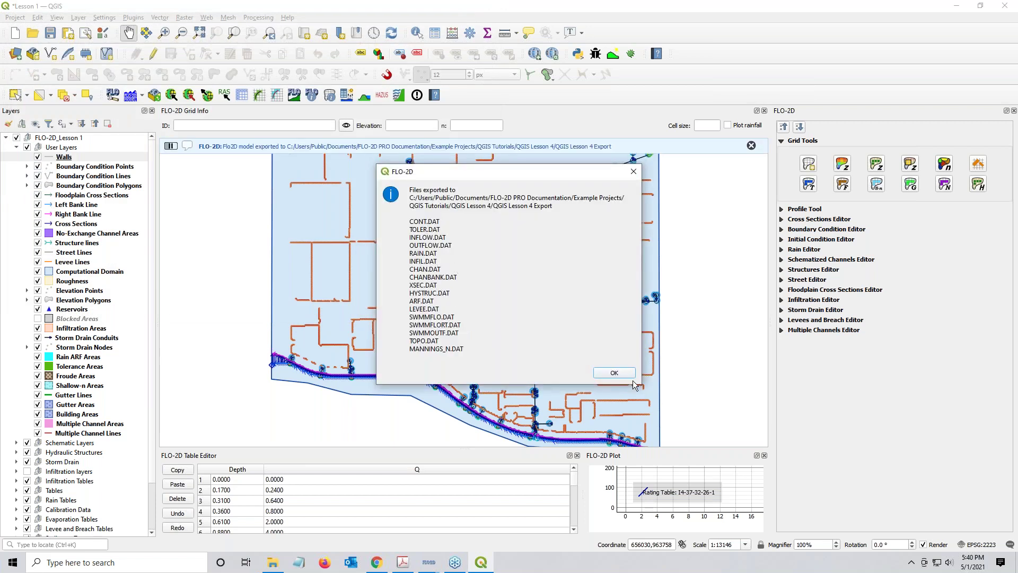
left_click(615, 373)
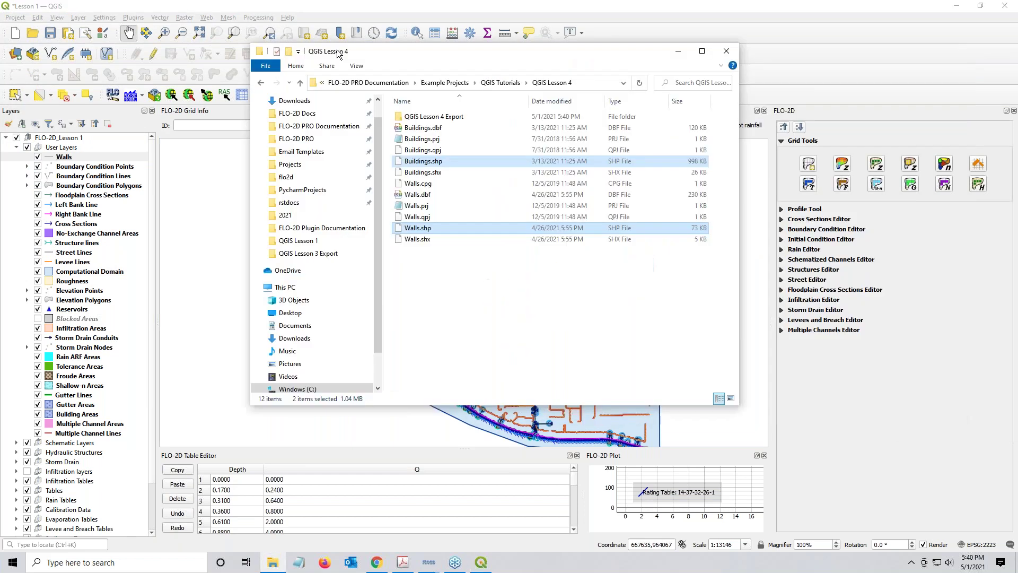
Browse to the QGIS Lesson 3 Export folder and select the SWMM files there
left_click(492, 85)
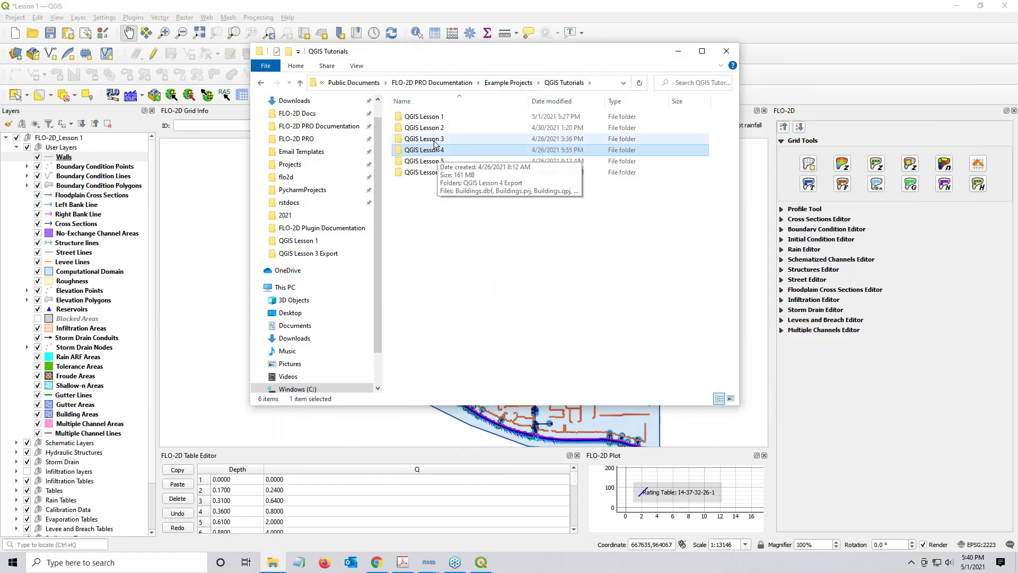
double_click(435, 142)
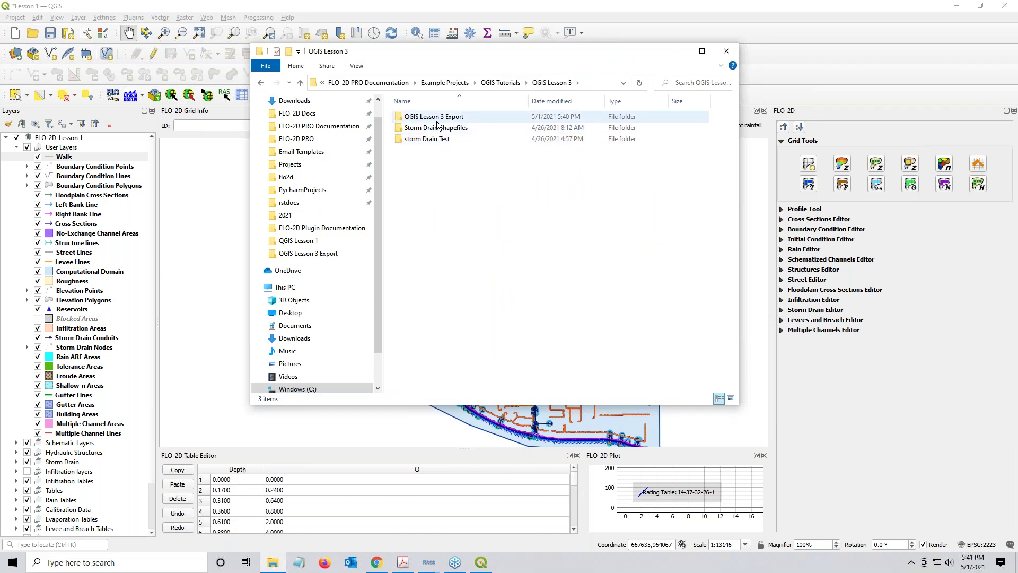
double_click(436, 117)
left_click(437, 151)
key("s")
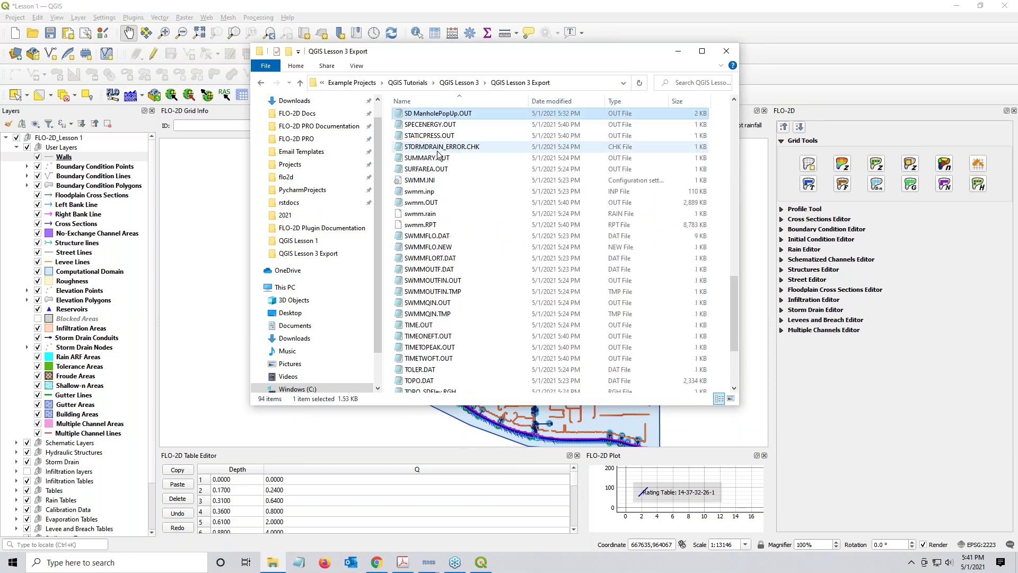
left_click(432, 192)
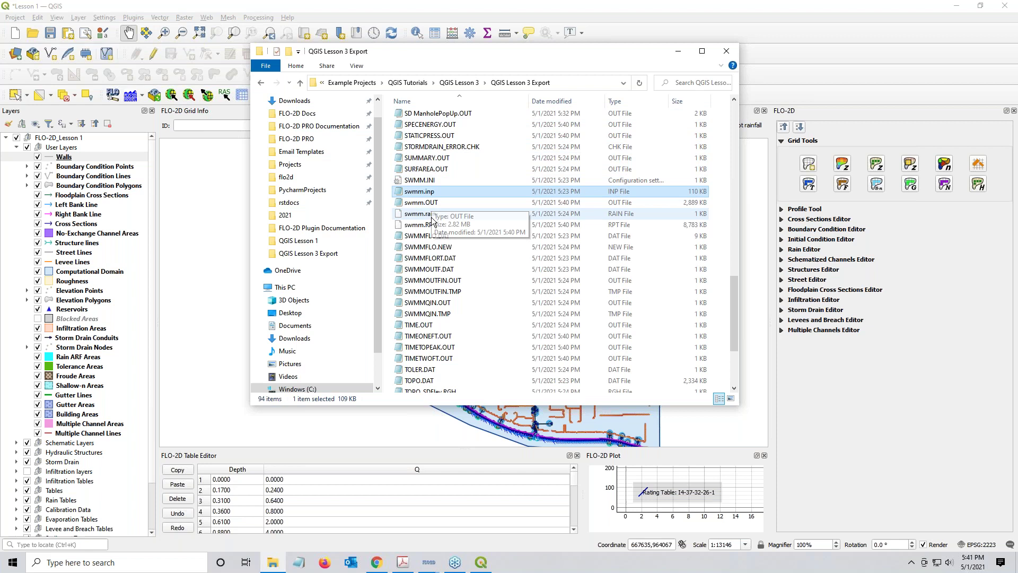
left_click(428, 238, "ctrl")
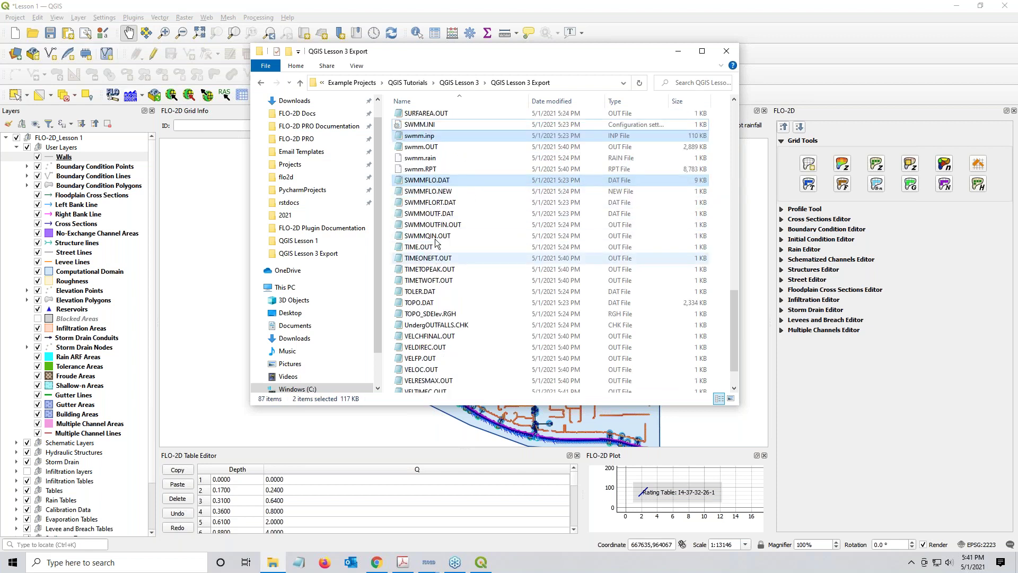
scroll(446, 162, "up", 2)
left_click(450, 191)
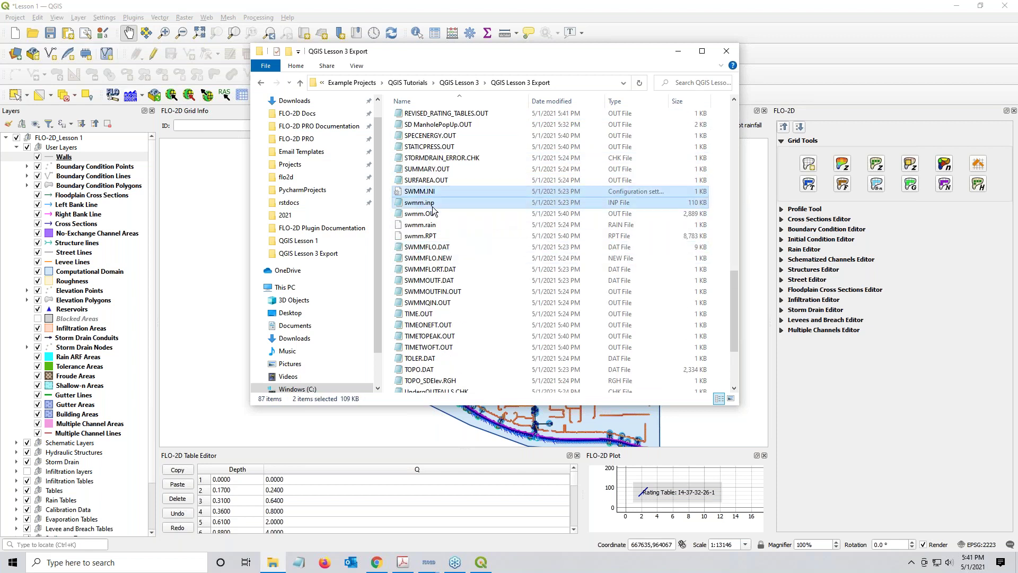
left_click(450, 203, "ctrl")
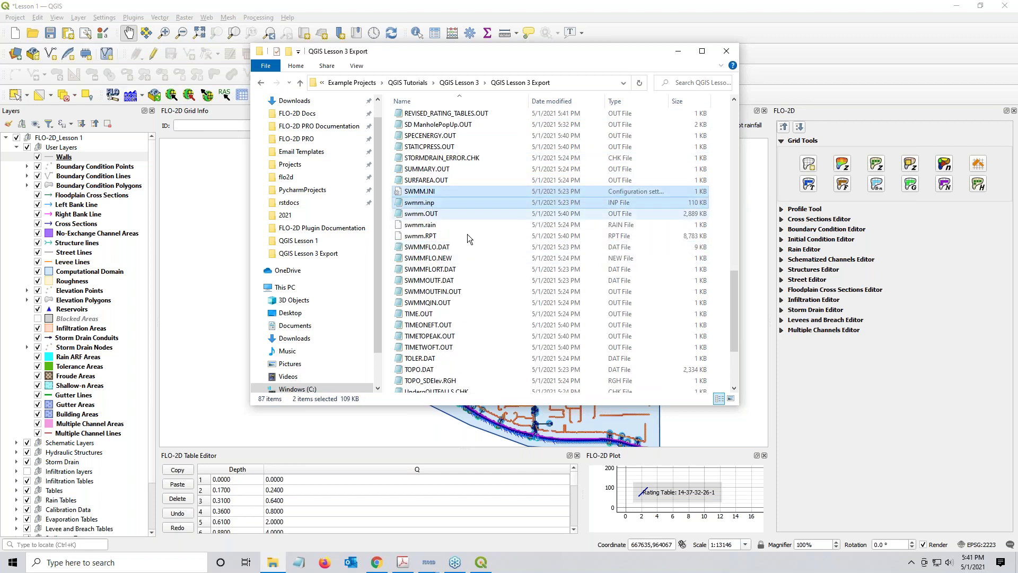
Reopen QGIS Lesson 3 Export and select just SWMM.INI and swmm.inp
left_click(462, 83)
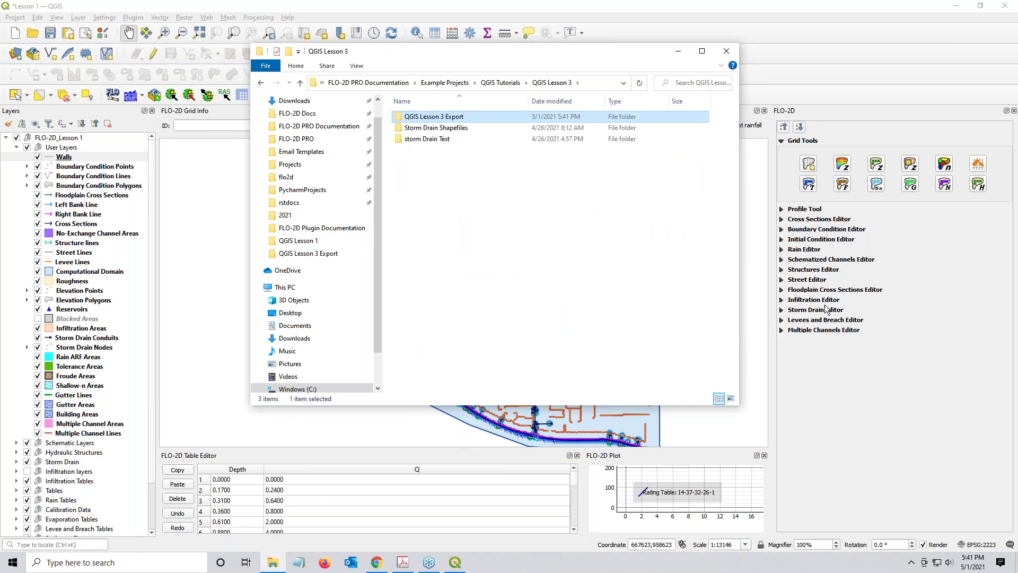
double_click(448, 116)
scroll(457, 288, "down", 1)
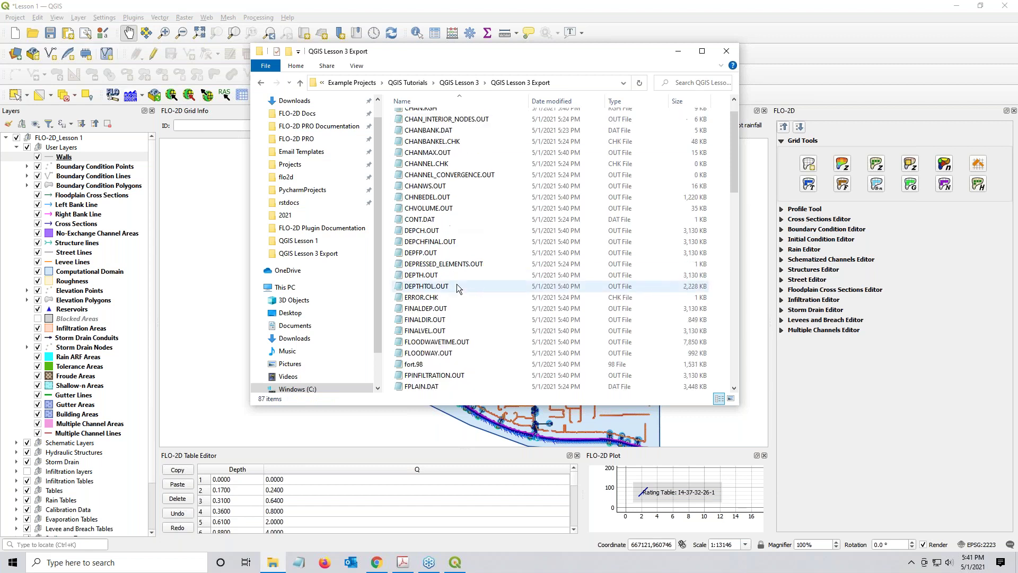
scroll(457, 287, "up", 1)
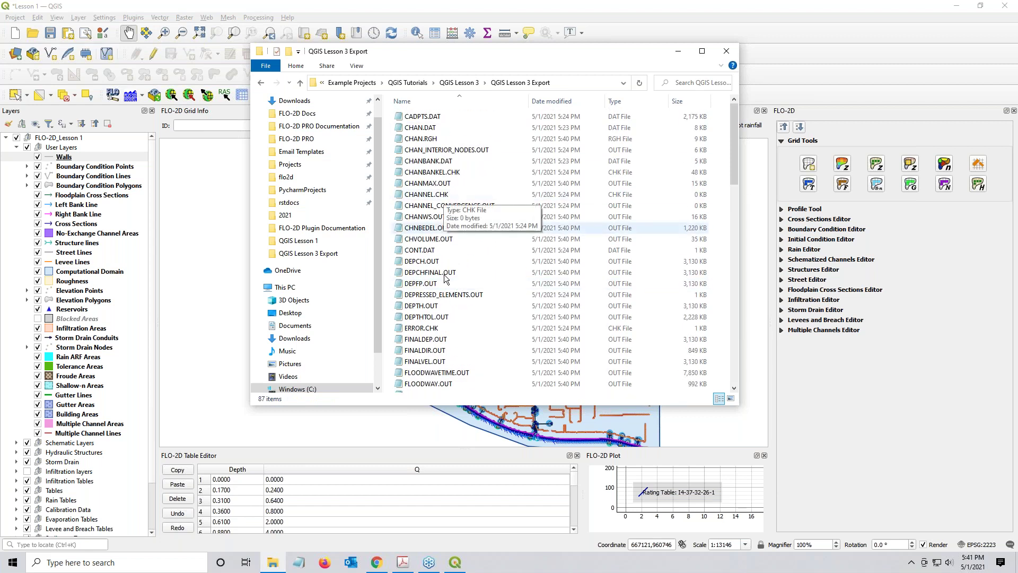
left_click(444, 275)
key("s")
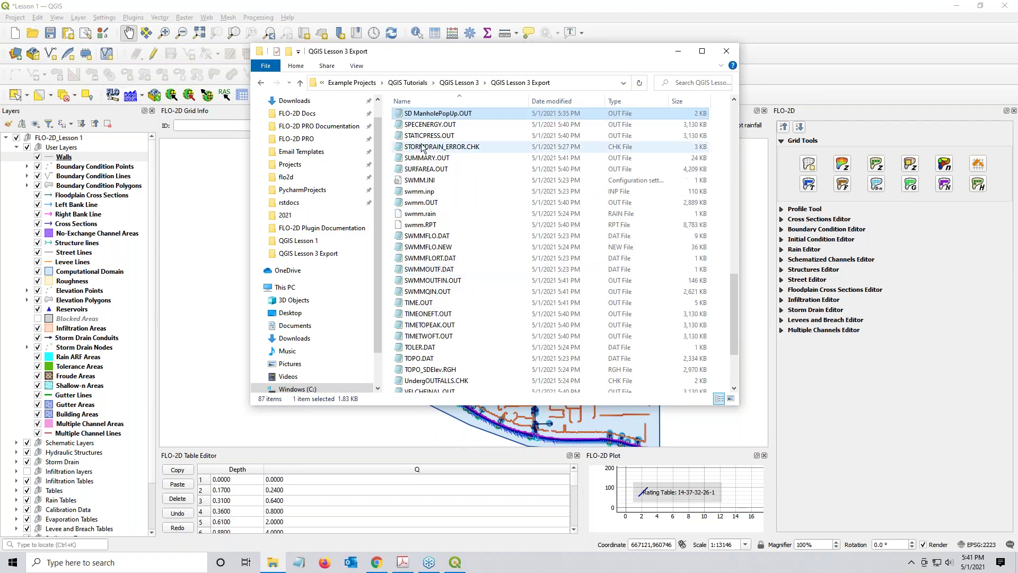
left_click(419, 180)
left_click(419, 192, "ctrl")
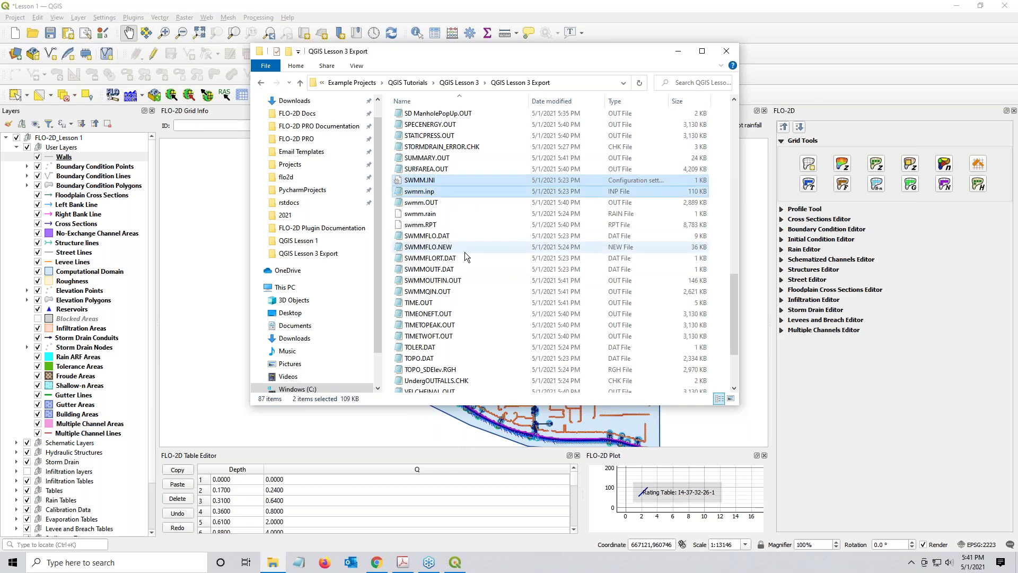
Paste SWMM.INI and swmm.inp into QGIS Lesson 4 Export, replacing the existing copies
left_click(455, 83)
left_click(432, 83)
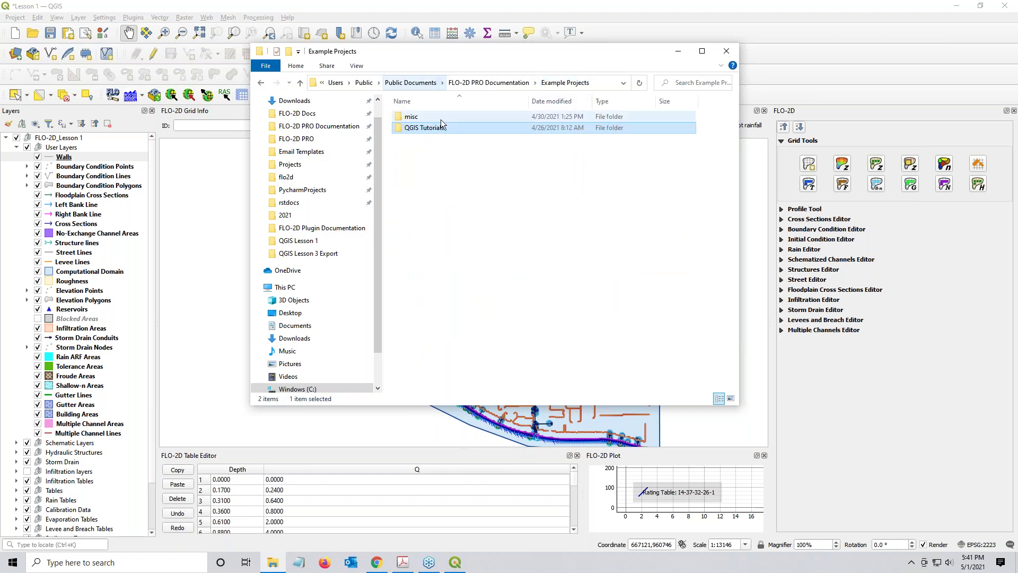
double_click(431, 128)
double_click(425, 150)
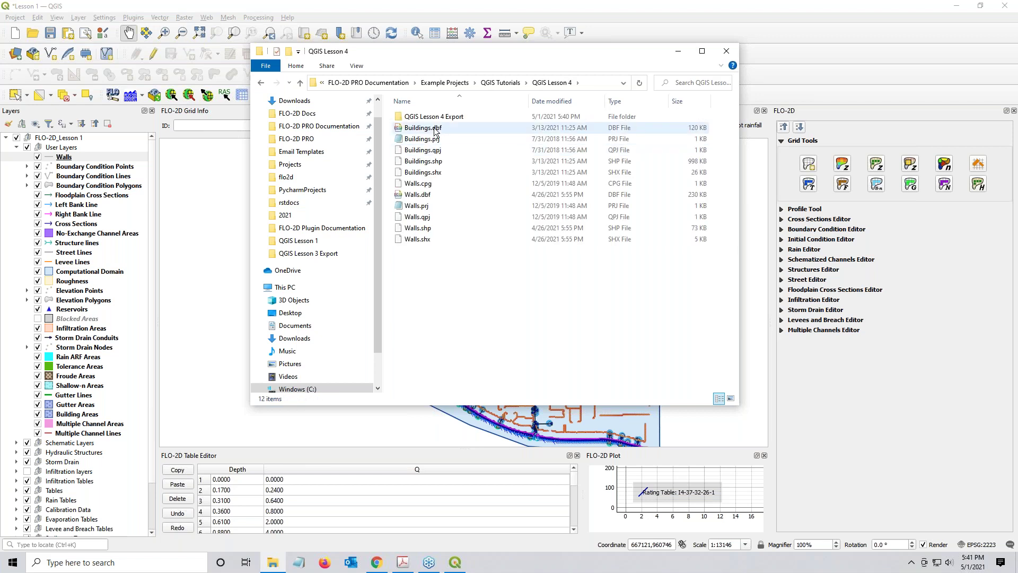
double_click(429, 117)
key("ctrl+v")
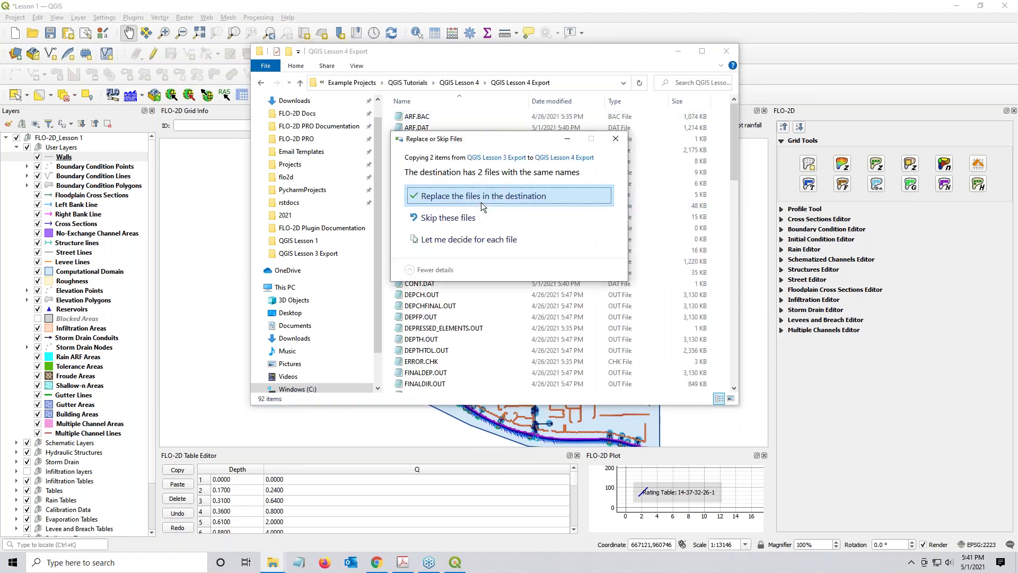
left_click(481, 202)
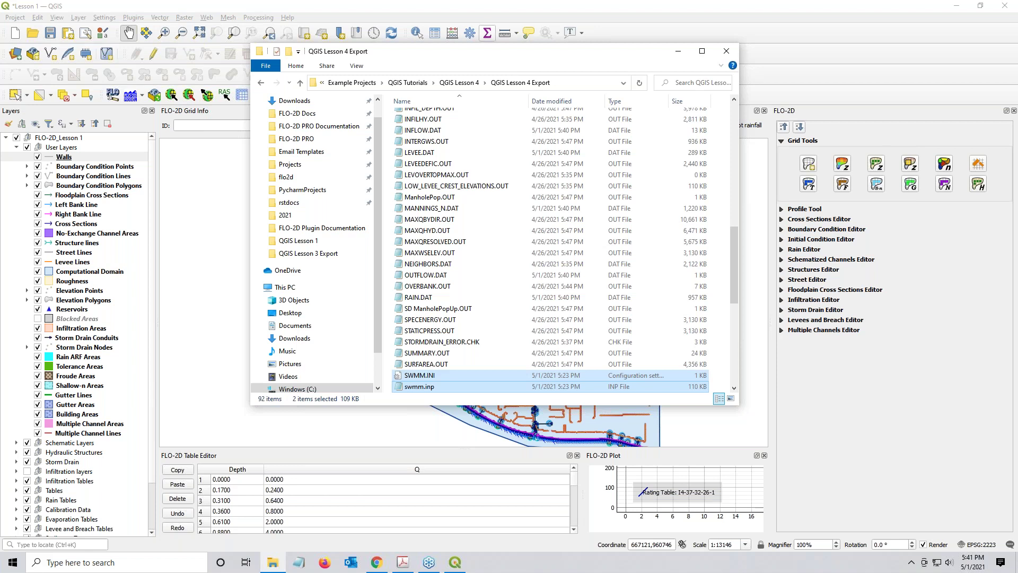
left_click(678, 51)
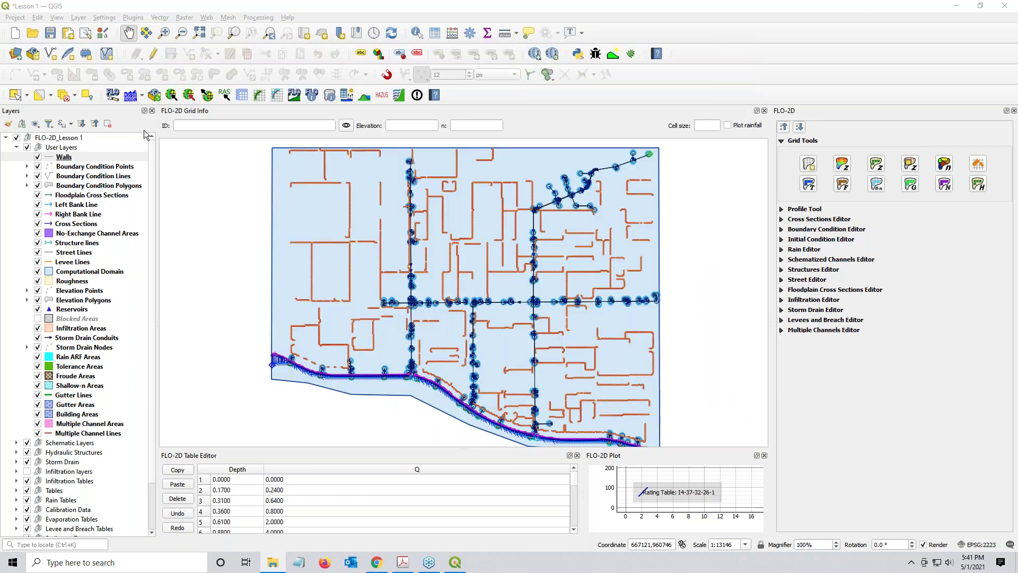
Run the FLO-2D simulation with the project folder set to QGIS Lesson 4 Export
left_click(131, 95)
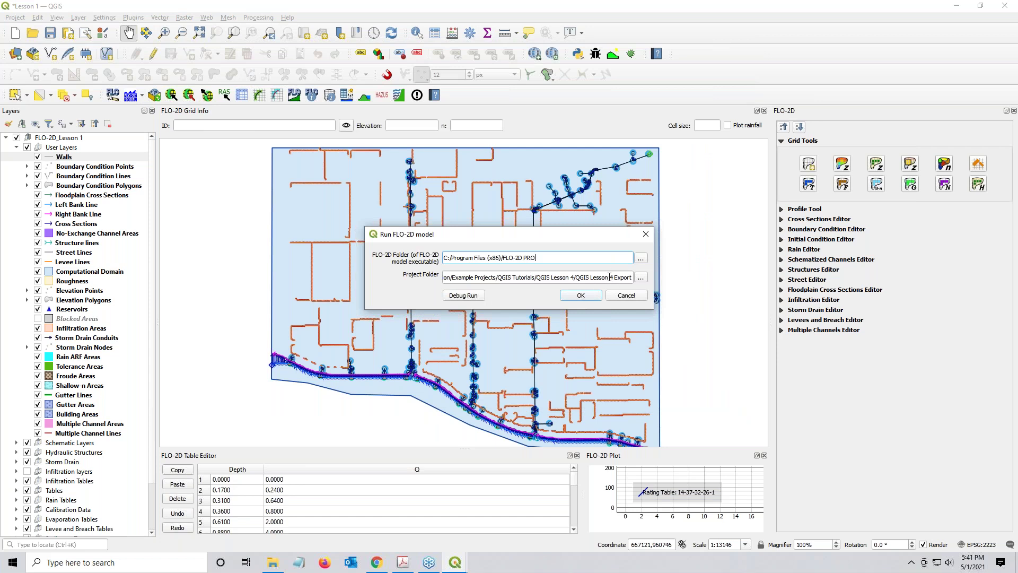
left_click_drag(610, 277, 641, 277)
left_click(582, 296)
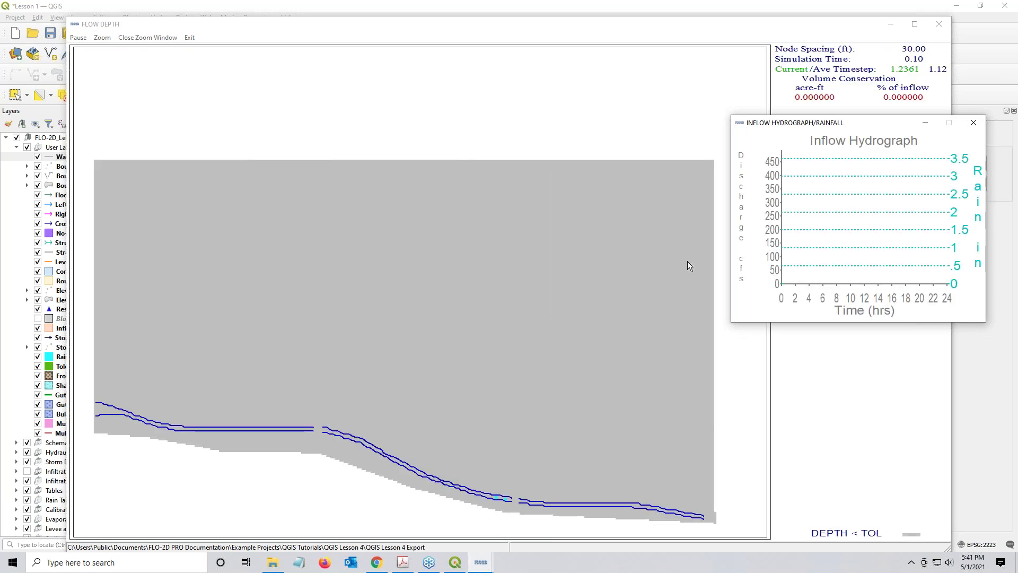
Minimize the Inflow Hydrograph and Flow Depth windows while the simulation runs
left_click(926, 122)
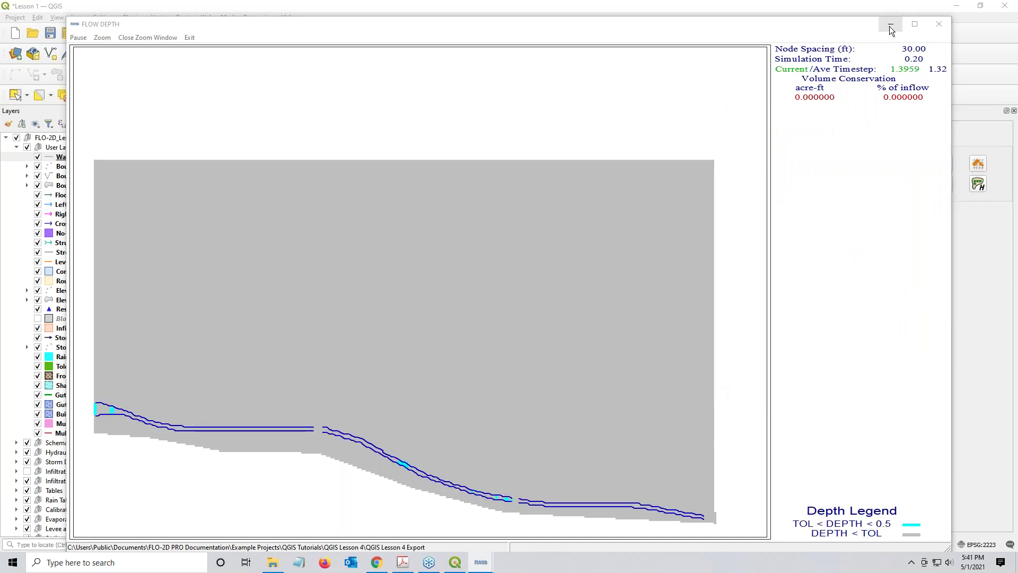
left_click(892, 25)
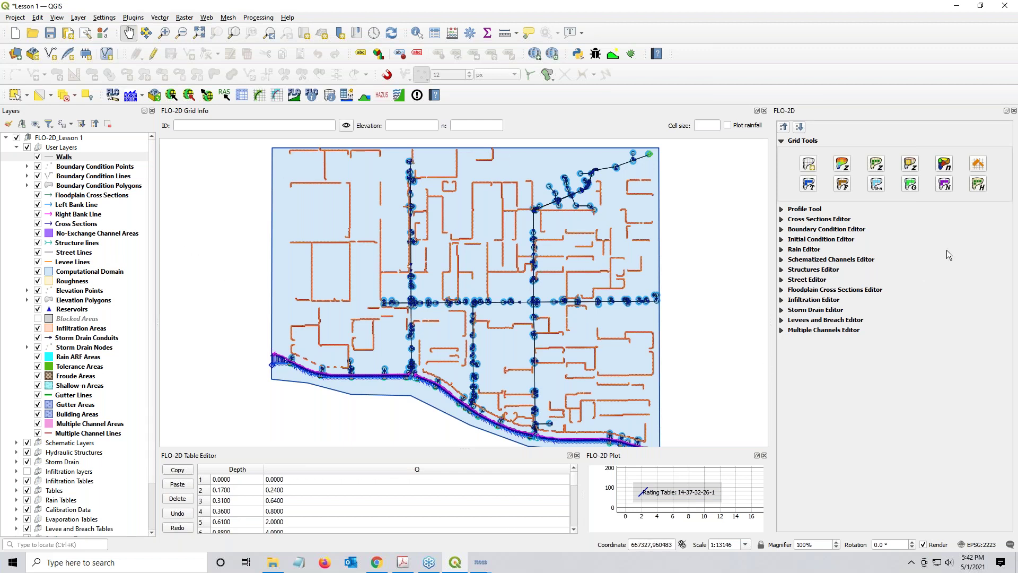
Save and close the Lesson 1 project, then select Lesson 1.gpkg and Lesson 1.qgz in Explorer
left_click(47, 36)
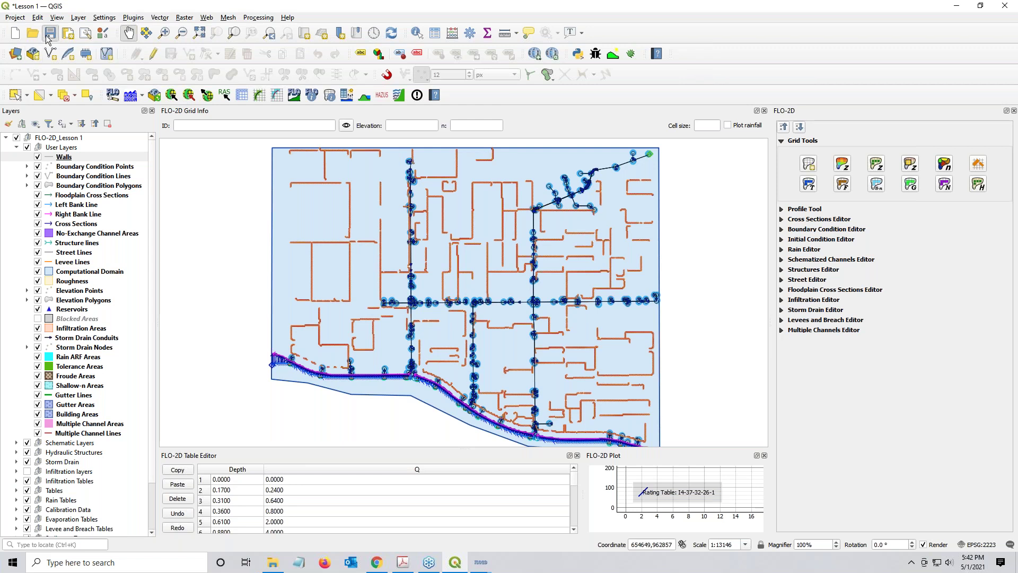
left_click(1005, 6)
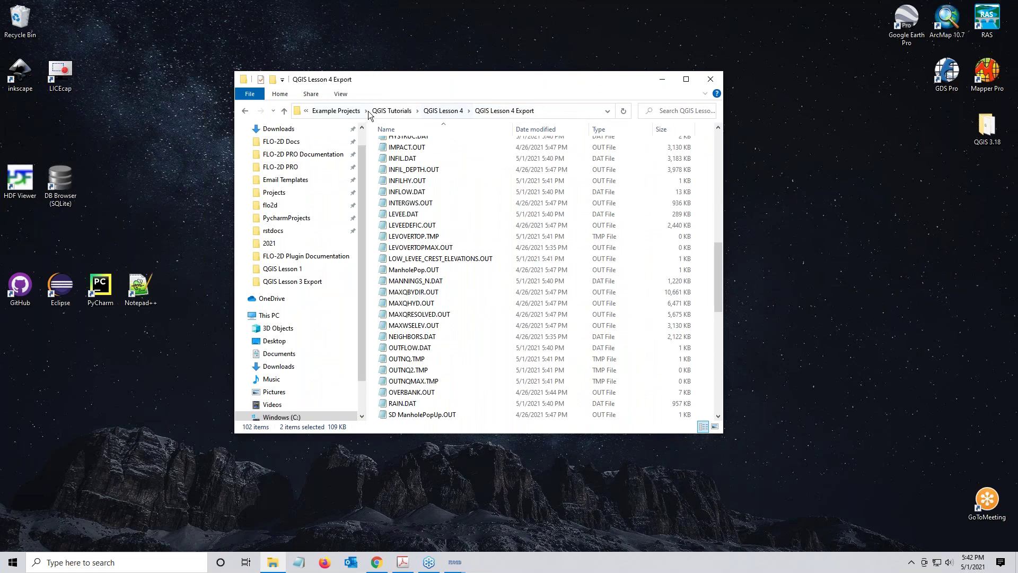
left_click(375, 111)
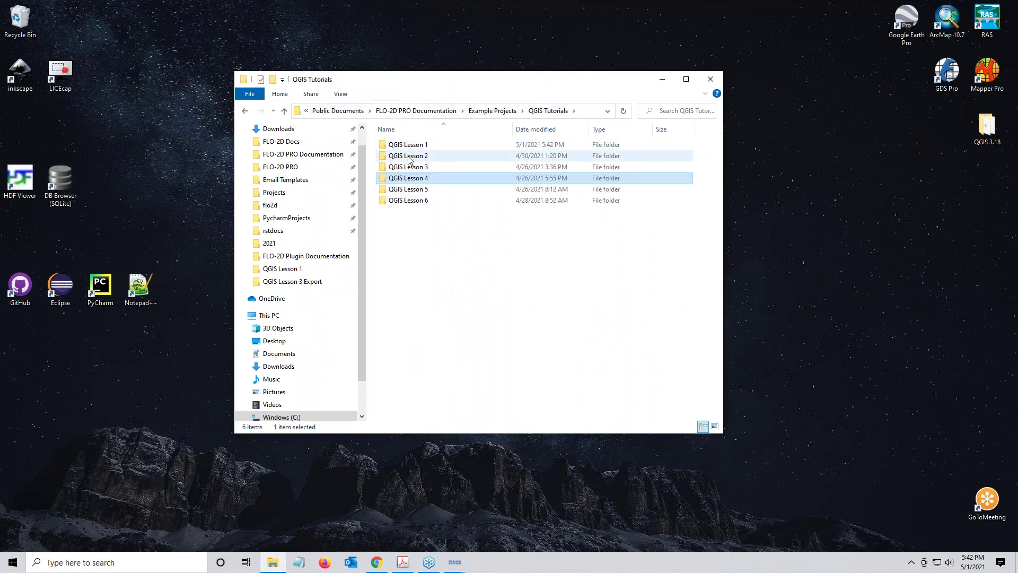
double_click(395, 145)
left_click(411, 245)
left_click(424, 256, "shift")
right_click(425, 257)
Compress Lesson 1.gpkg and Lesson 1.qgz into a 7-Zip archive named QGIS Lesson 1.7z
mouse_move(451, 274)
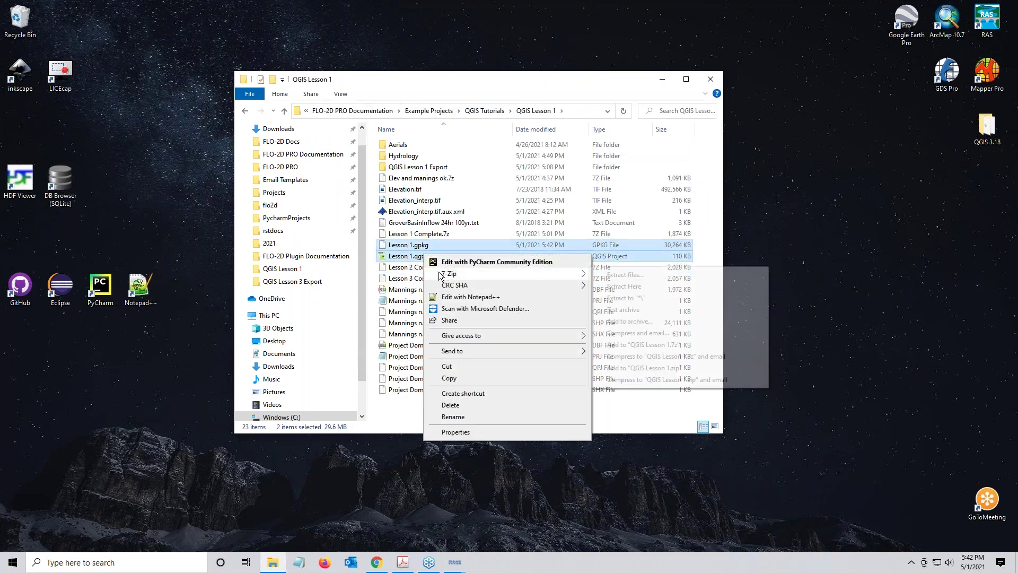
left_click(659, 345)
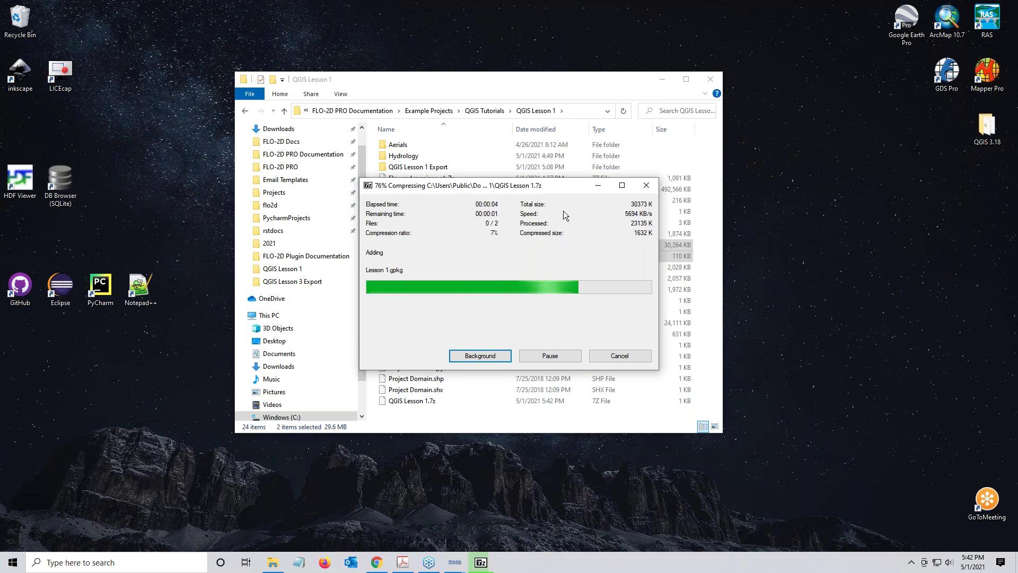
left_click(427, 401)
Rename the archive to 'Lesson 4 Complete' and reopen Lesson 1.qgz in QGIS
left_click(423, 401)
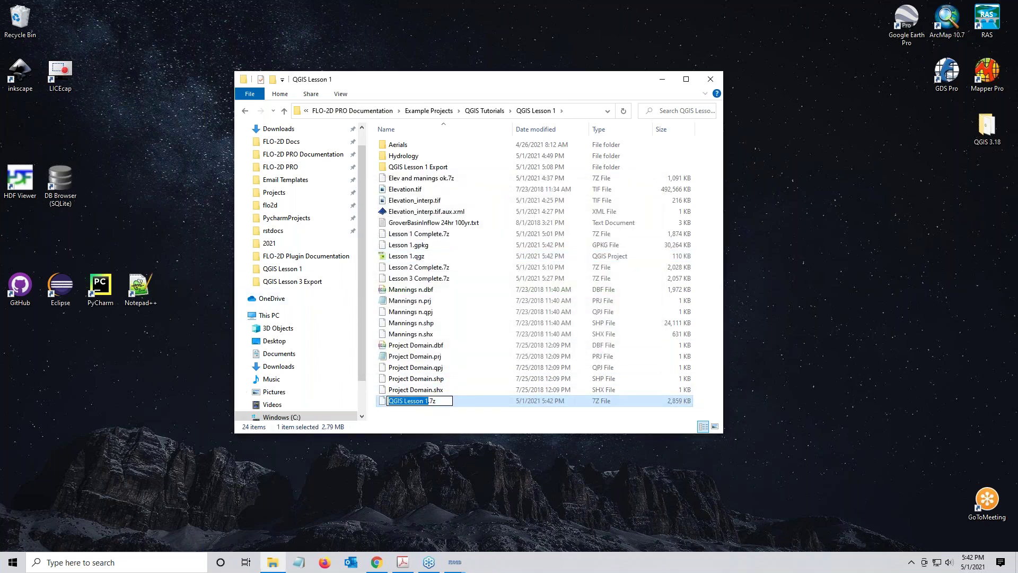
type("Lesson ")
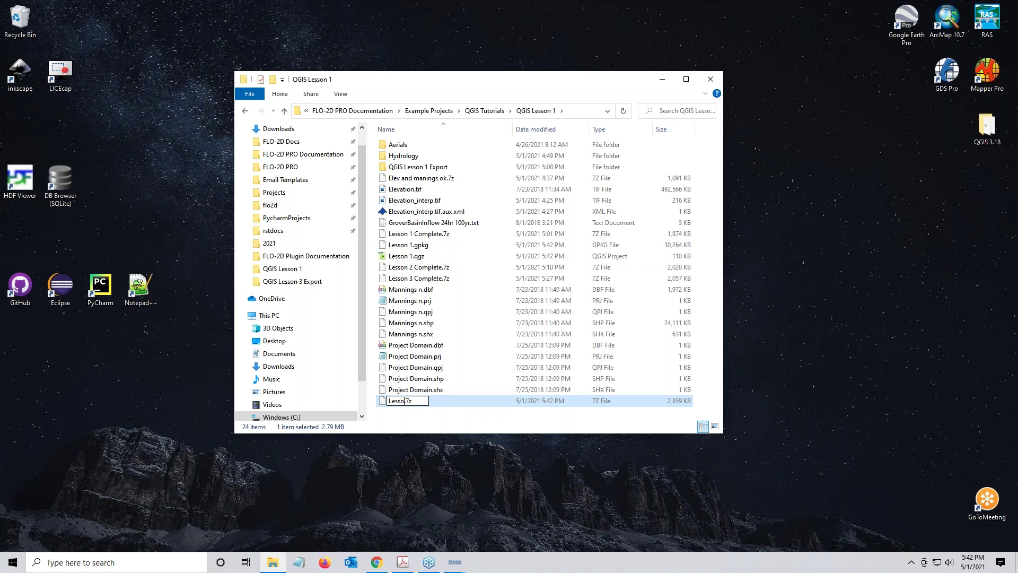
type("4 Complete")
key("Return")
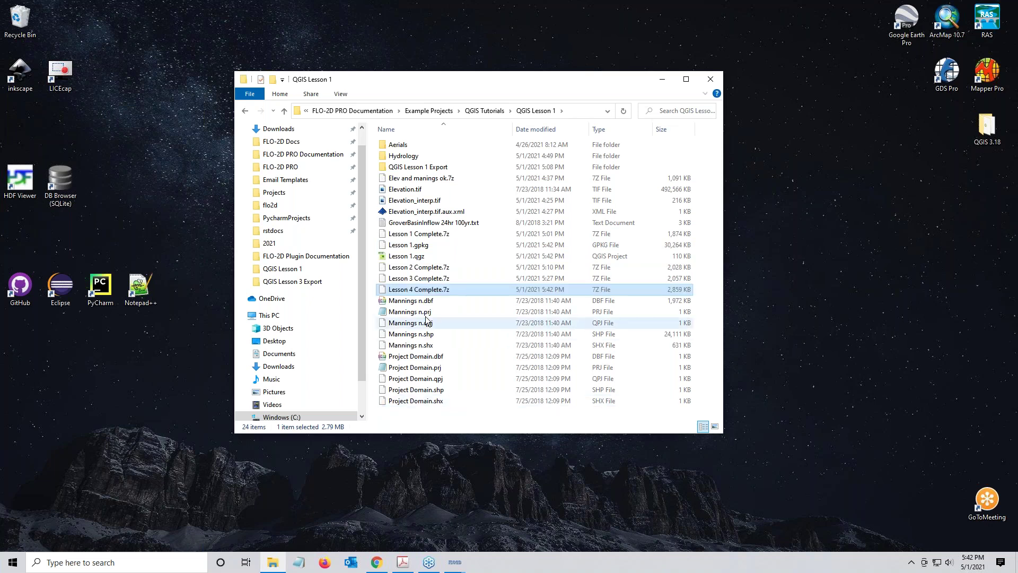
left_click(418, 259)
double_click(418, 259)
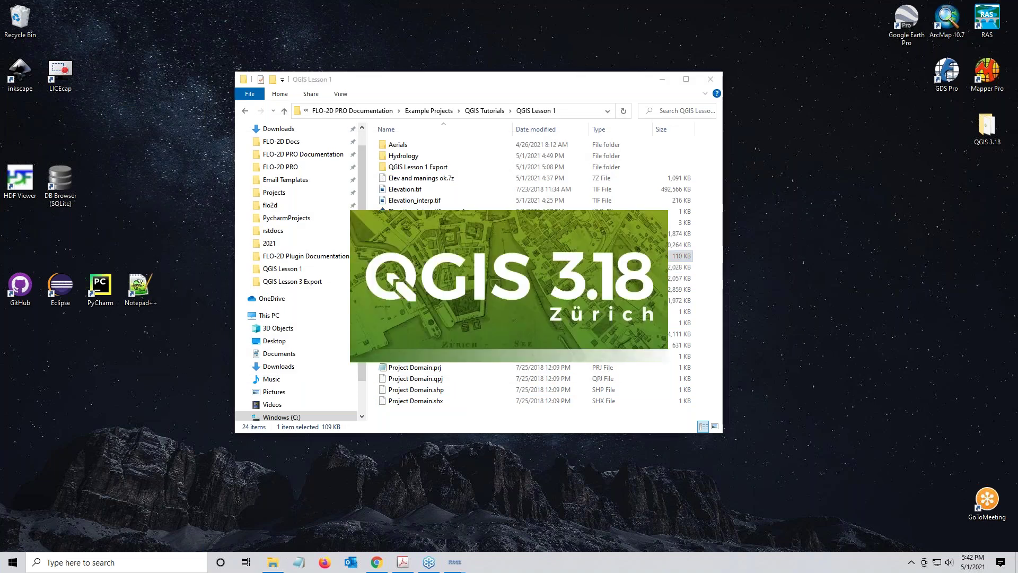